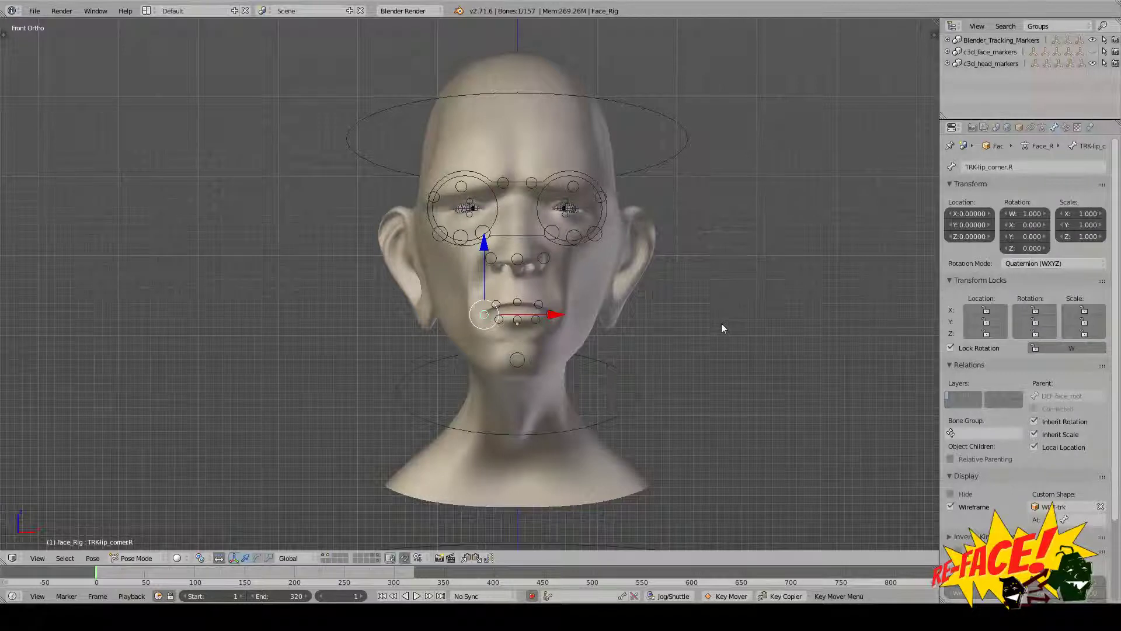
# - Split the 3D view vertically, make the new area a Graph Editor in Drivers mode, and widen it
pyautogui.moveTo(3, 561); pyautogui.dragTo(309, 561)
pyautogui.click(14, 559)
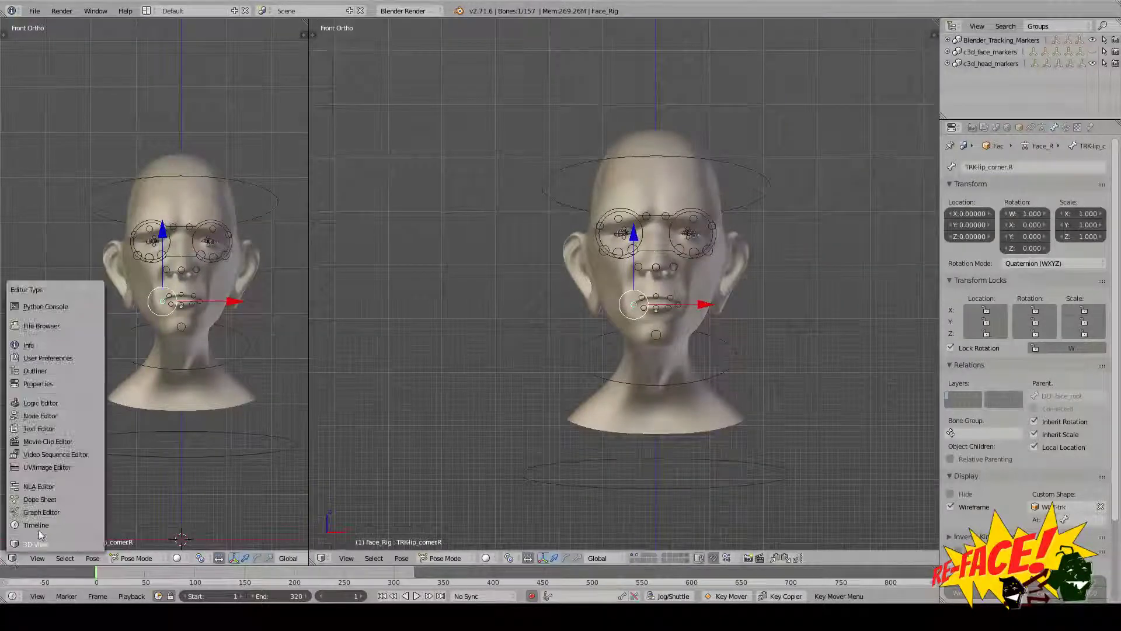
pyautogui.click(41, 519)
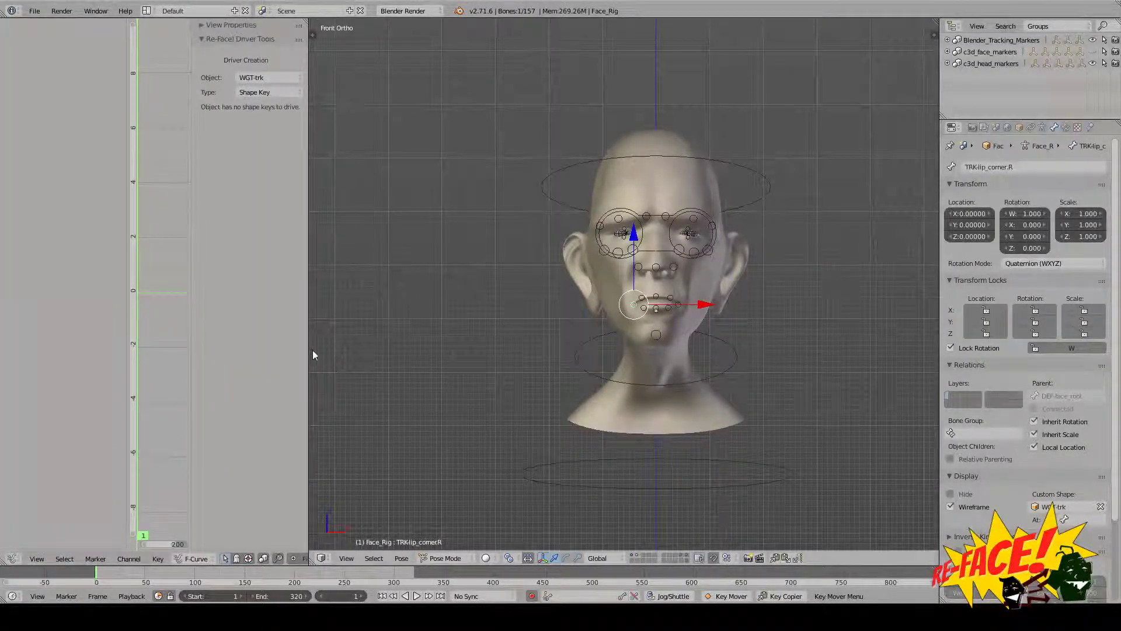
pyautogui.moveTo(310, 350); pyautogui.dragTo(445, 350)
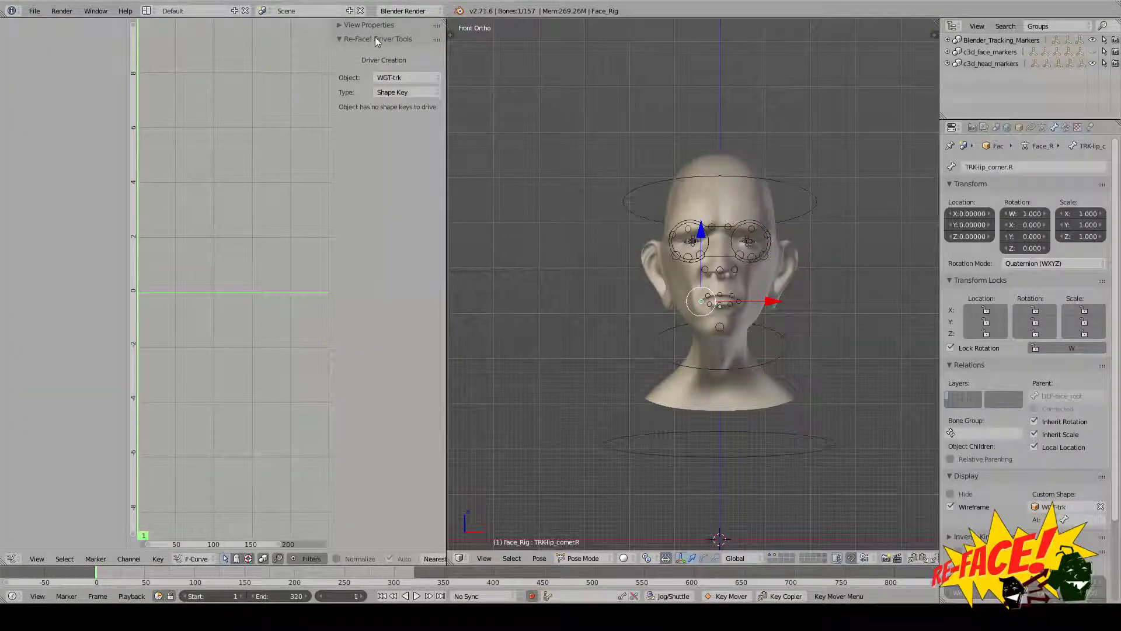
pyautogui.click(196, 559)
pyautogui.click(198, 533)
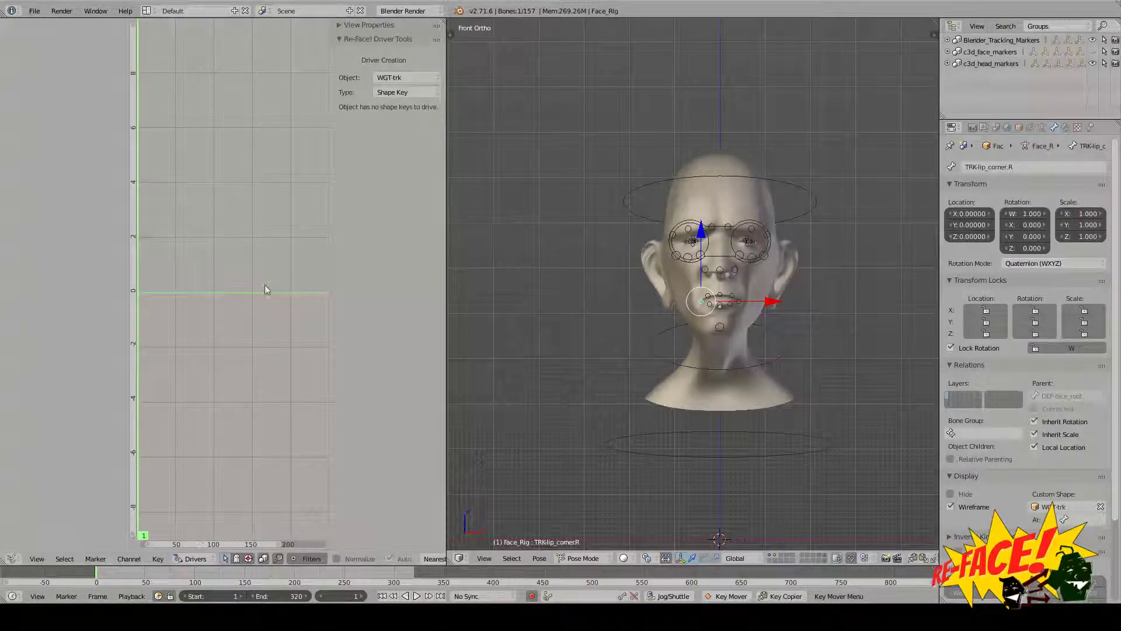
# - Select the Head mesh and display its shape keys
pyautogui.scroll(4, 776, 272)
pyautogui.scroll(-2, 730, 274)
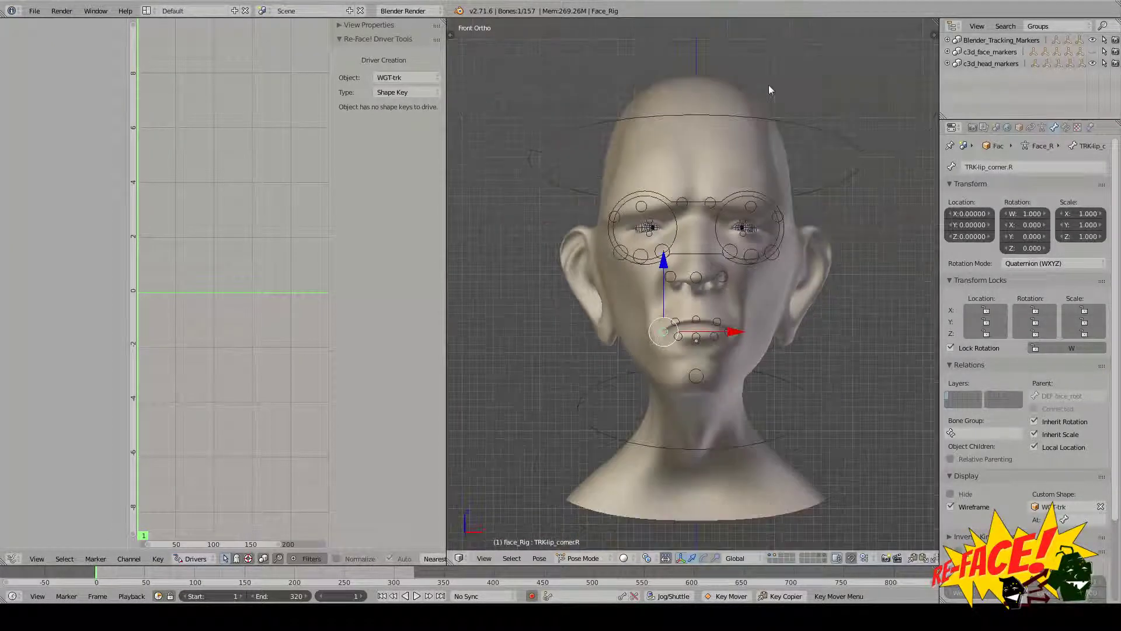
pyautogui.rightClick(734, 81)
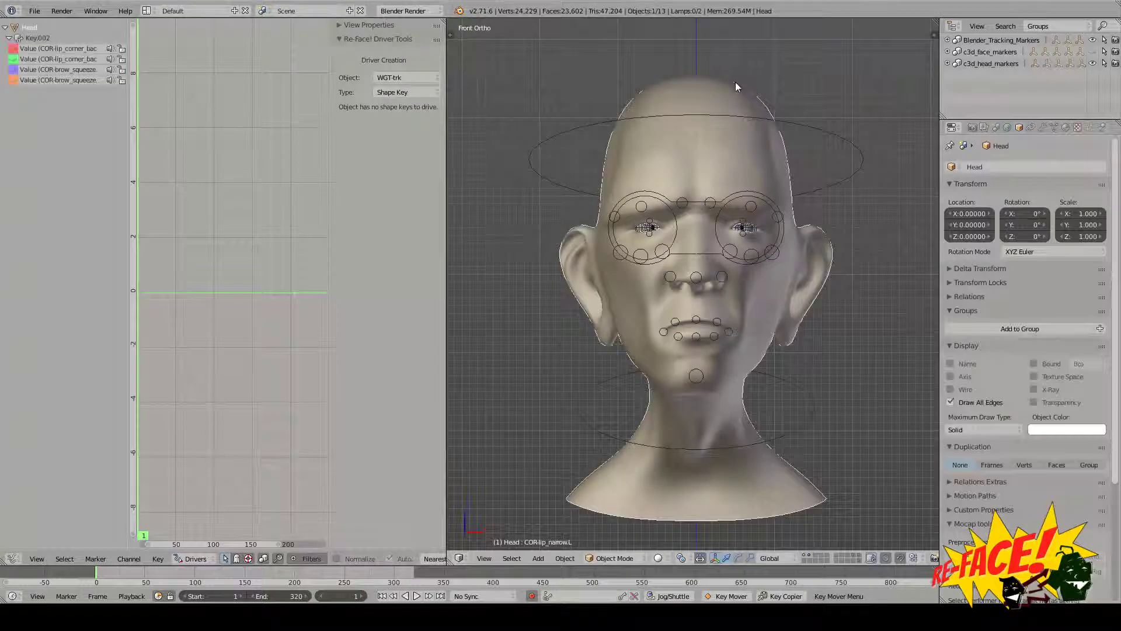
pyautogui.click(1054, 127)
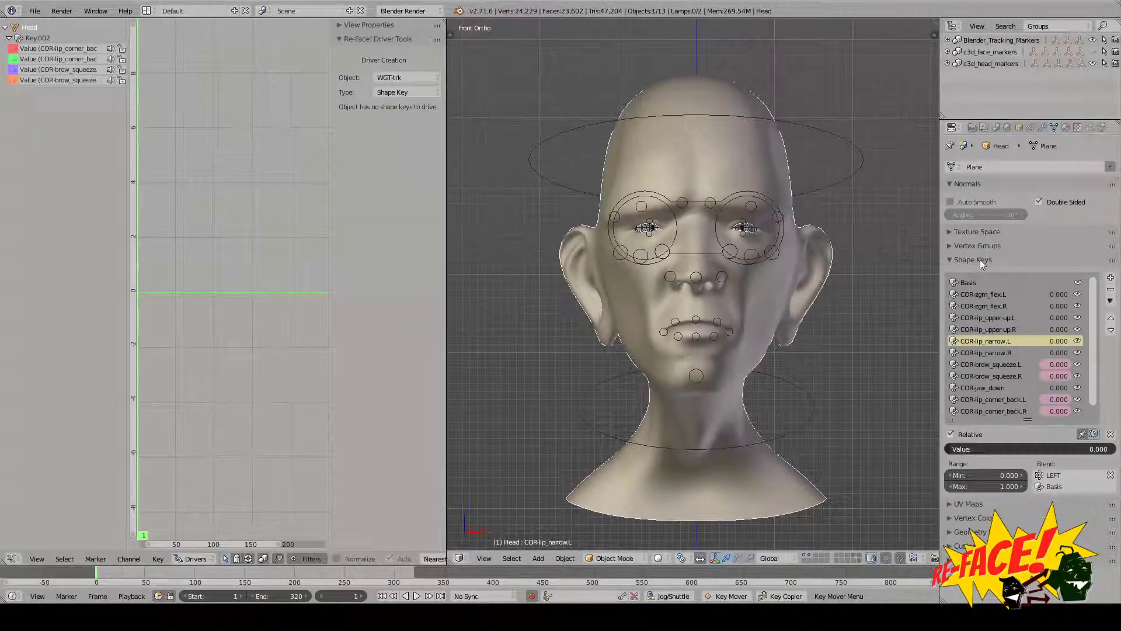
# - View the head's skin material under the Cycles Render engine, and return to Blender Render
pyautogui.moveTo(762, 299); pyautogui.dragTo(714, 322, button='middle')
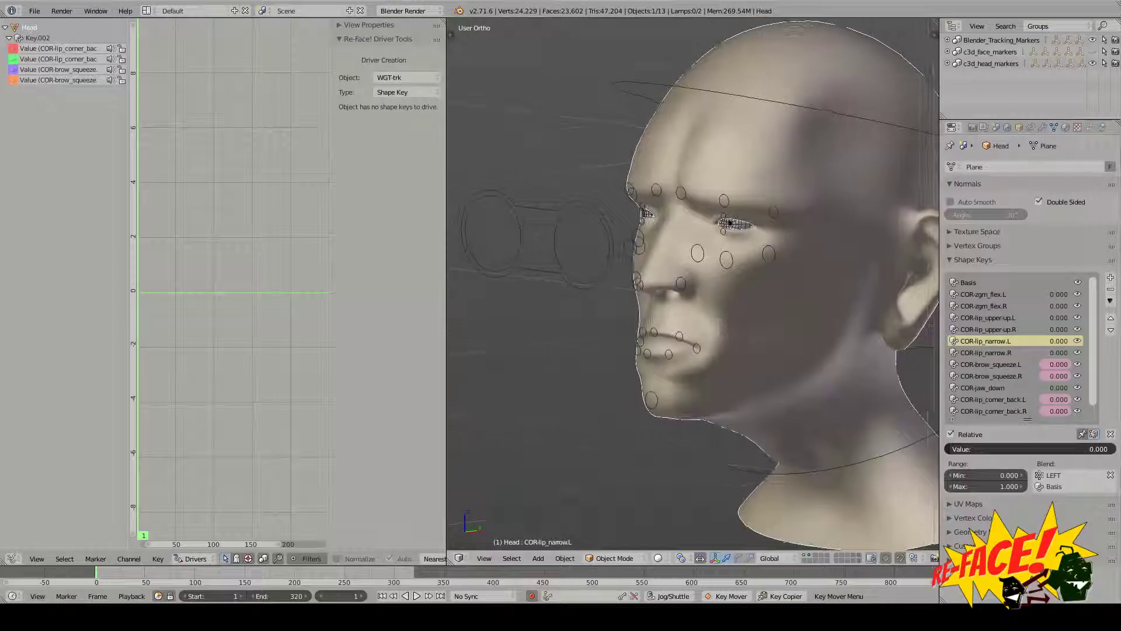
pyautogui.click(1066, 127)
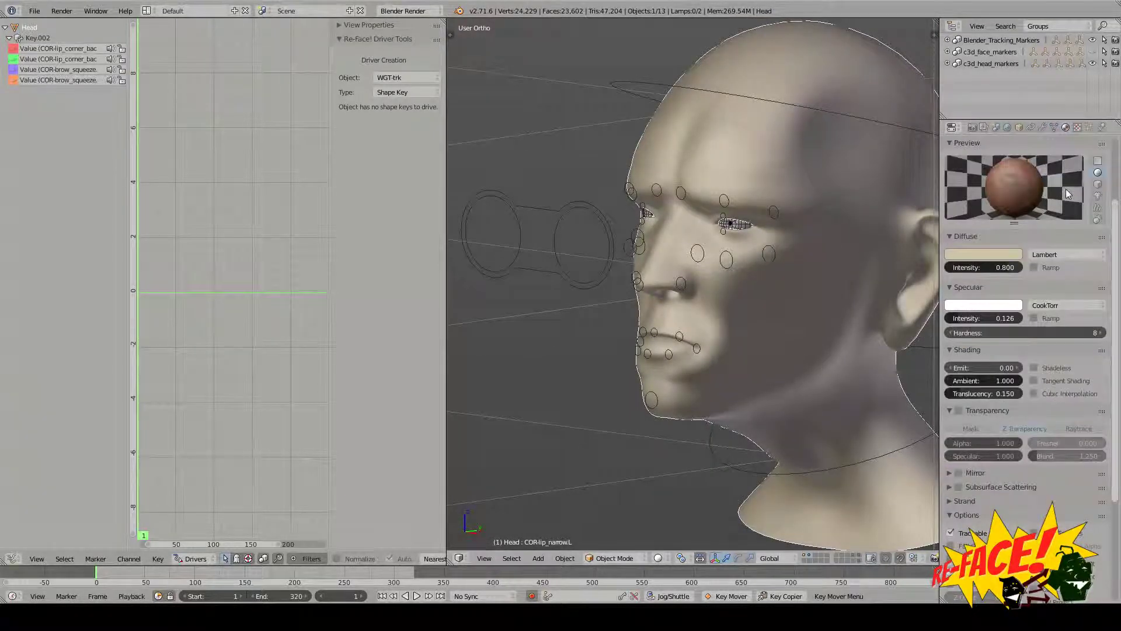
pyautogui.click(405, 10)
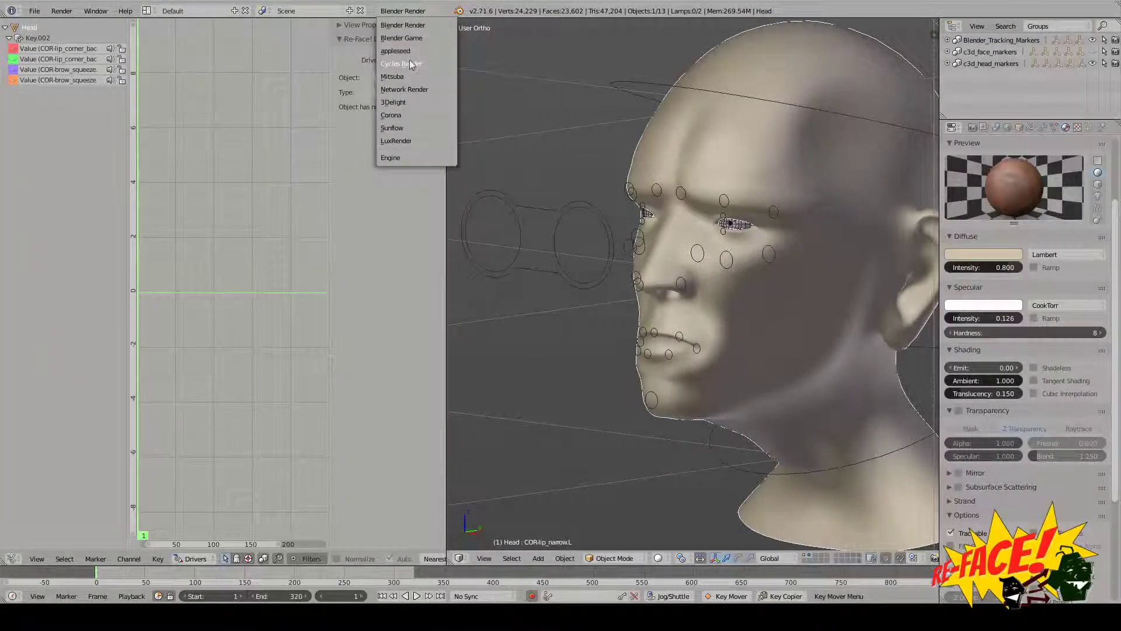
pyautogui.click(411, 64)
pyautogui.click(1036, 175)
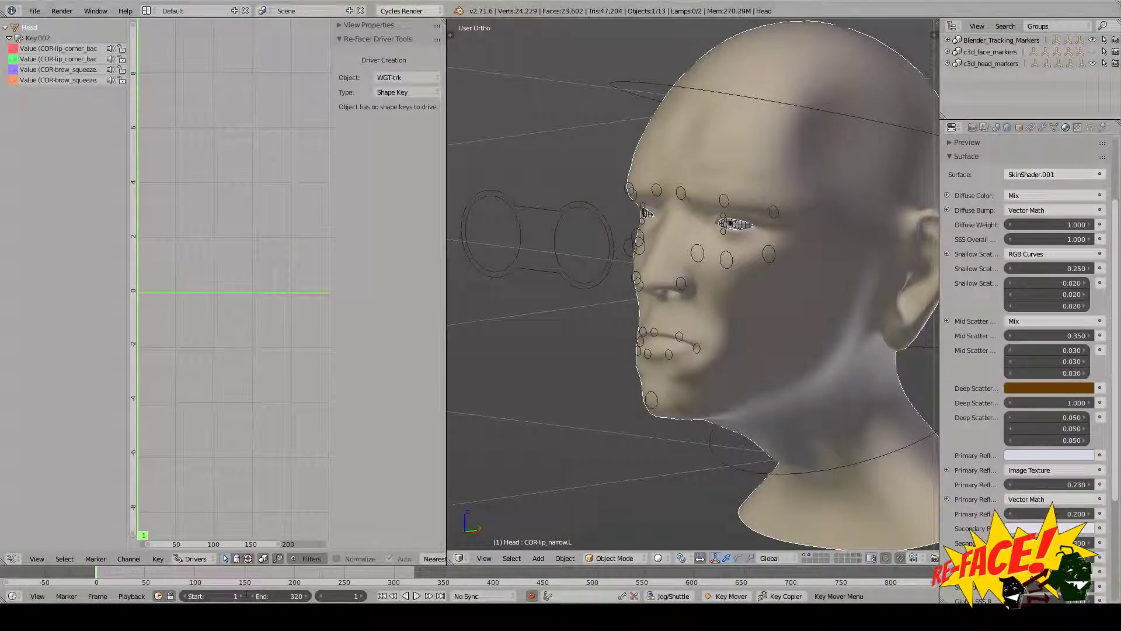
pyautogui.click(998, 158)
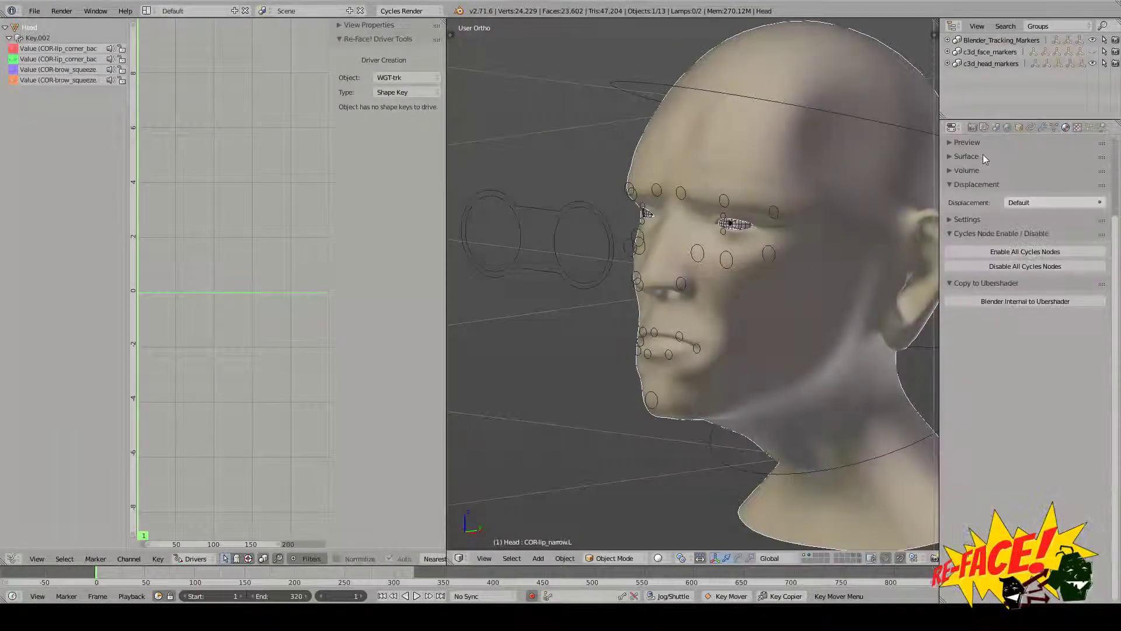
pyautogui.click(422, 14)
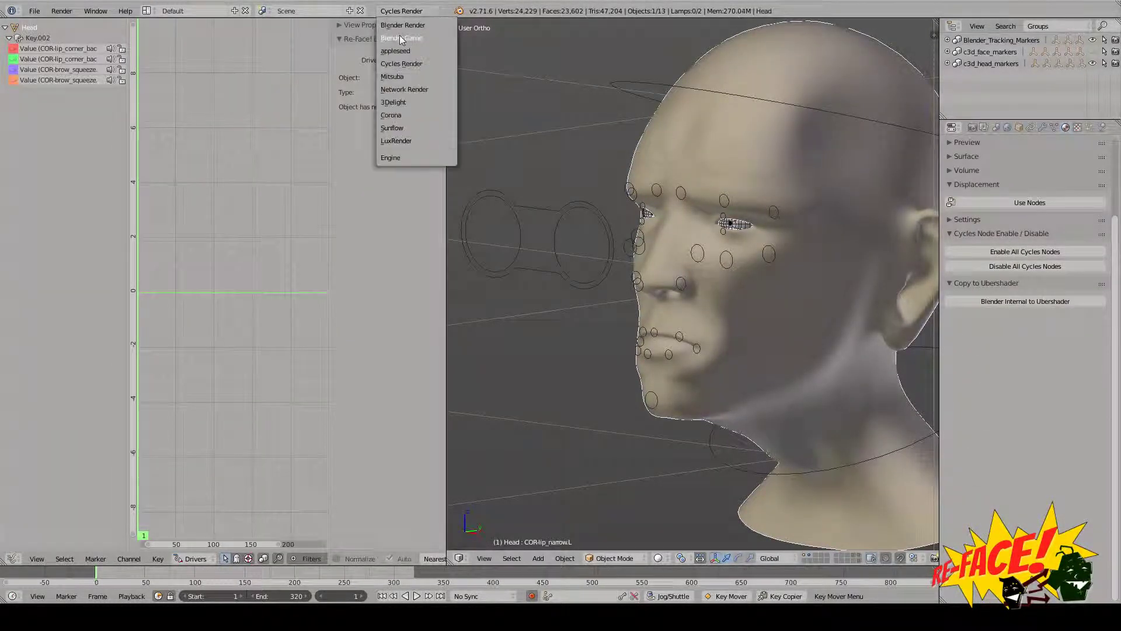
pyautogui.click(403, 34)
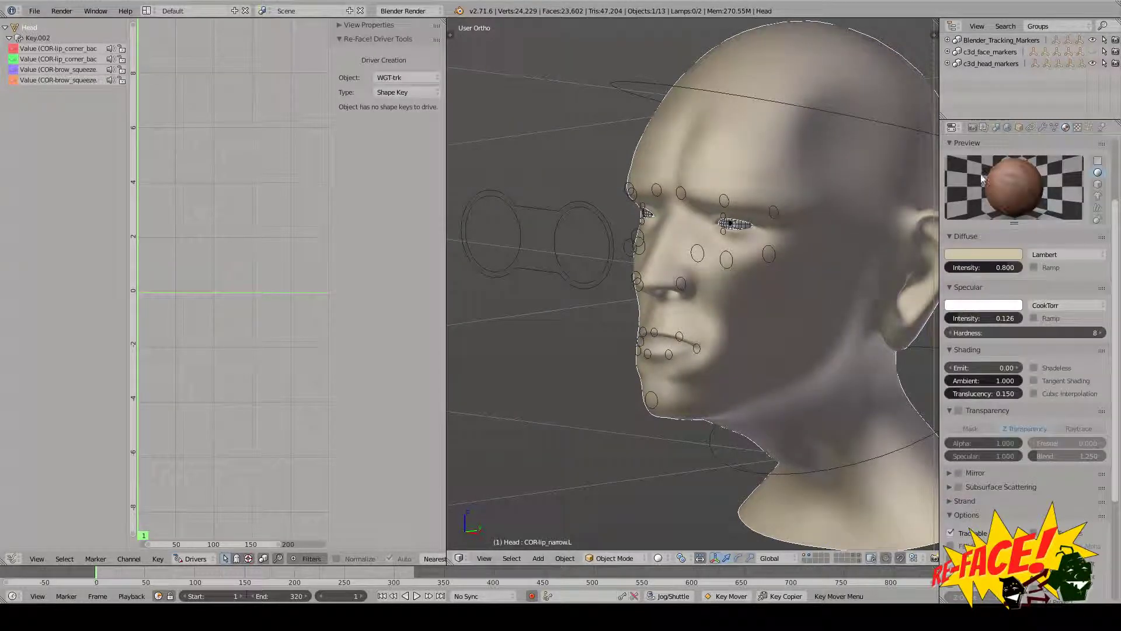
# - Examine the forehead bump textures and the Face material settings of the head
pyautogui.keyDown('ctrl'); pyautogui.click(976, 238); pyautogui.keyUp('ctrl')
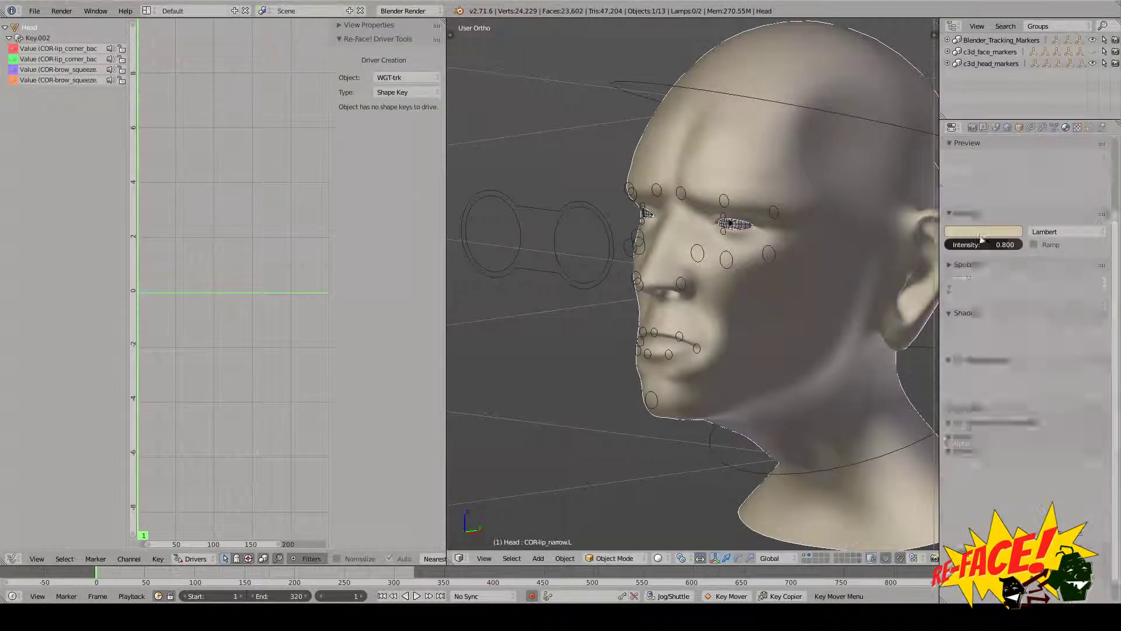
pyautogui.click(1077, 127)
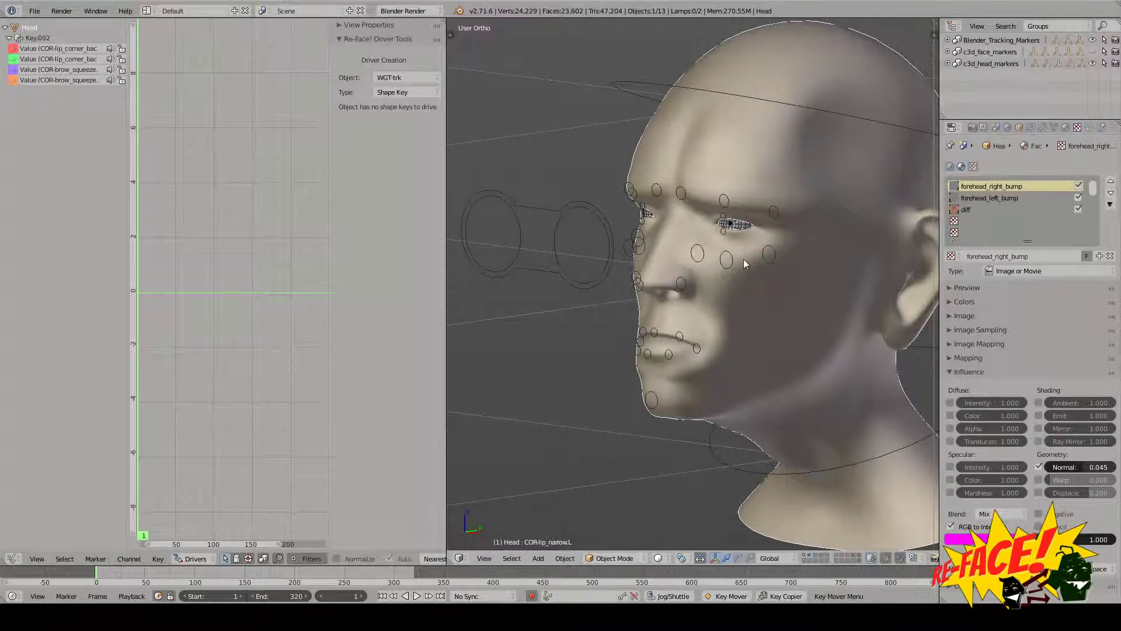
pyautogui.moveTo(744, 258); pyautogui.dragTo(734, 259, button='middle')
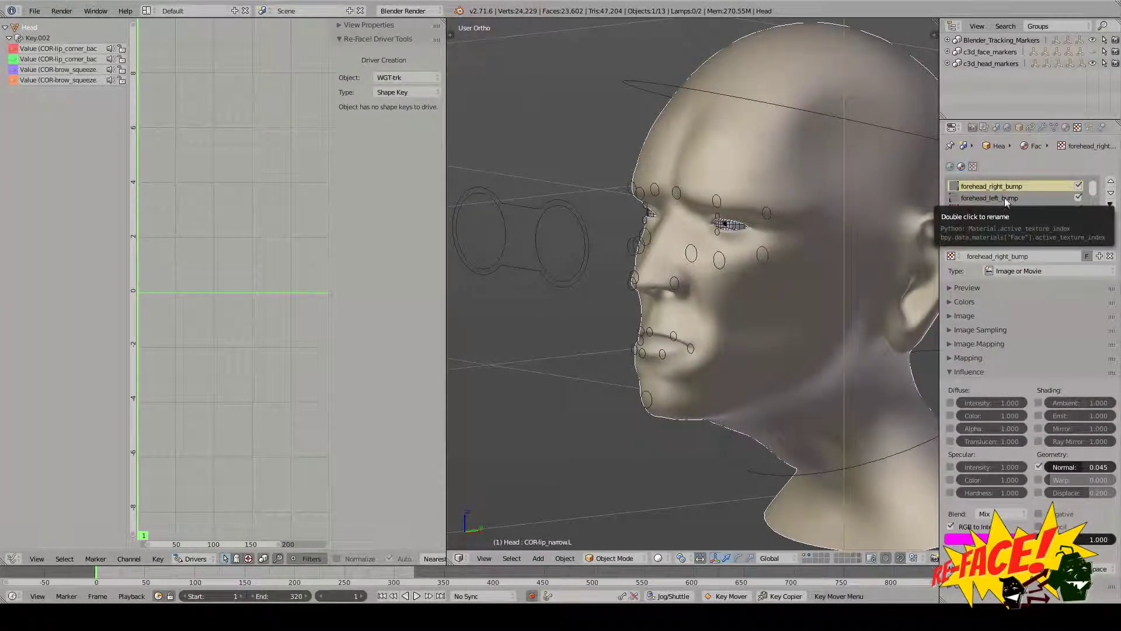
pyautogui.click(1065, 127)
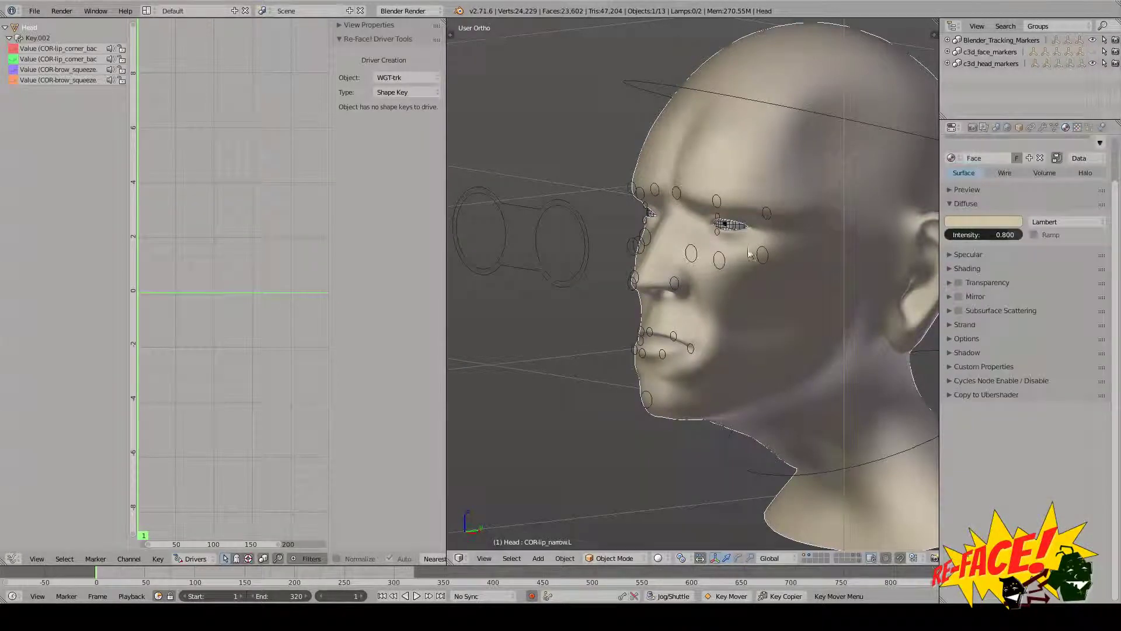
pyautogui.moveTo(751, 254); pyautogui.dragTo(721, 273, button='middle')
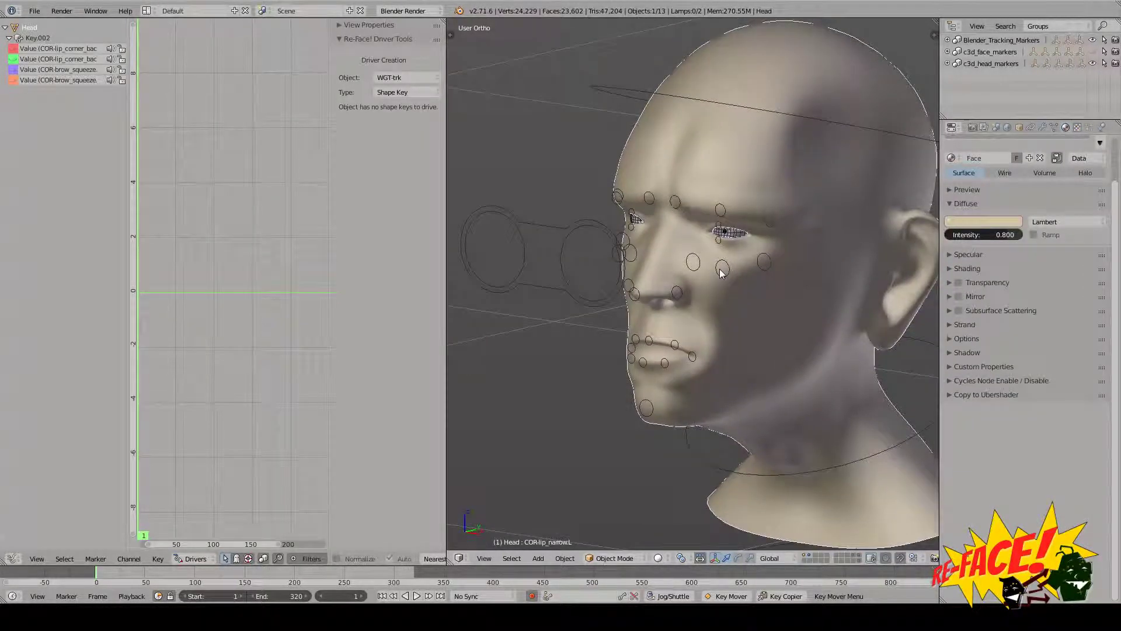
# - Show the face close up from the front and bring back the Head mesh's shape key list
pyautogui.press('KP_1')
pyautogui.scroll(3, 665, 327)
pyautogui.keyDown('shift'); pyautogui.moveTo(665, 327); pyautogui.dragTo(674, 308, button='middle'); pyautogui.keyUp('shift')
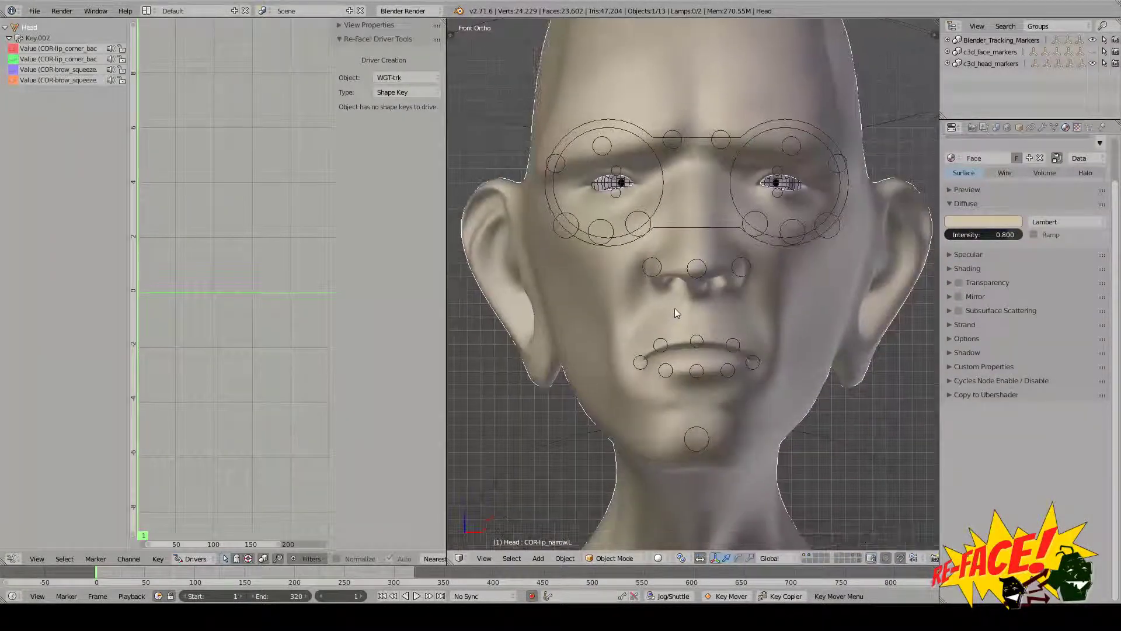
pyautogui.click(1054, 127)
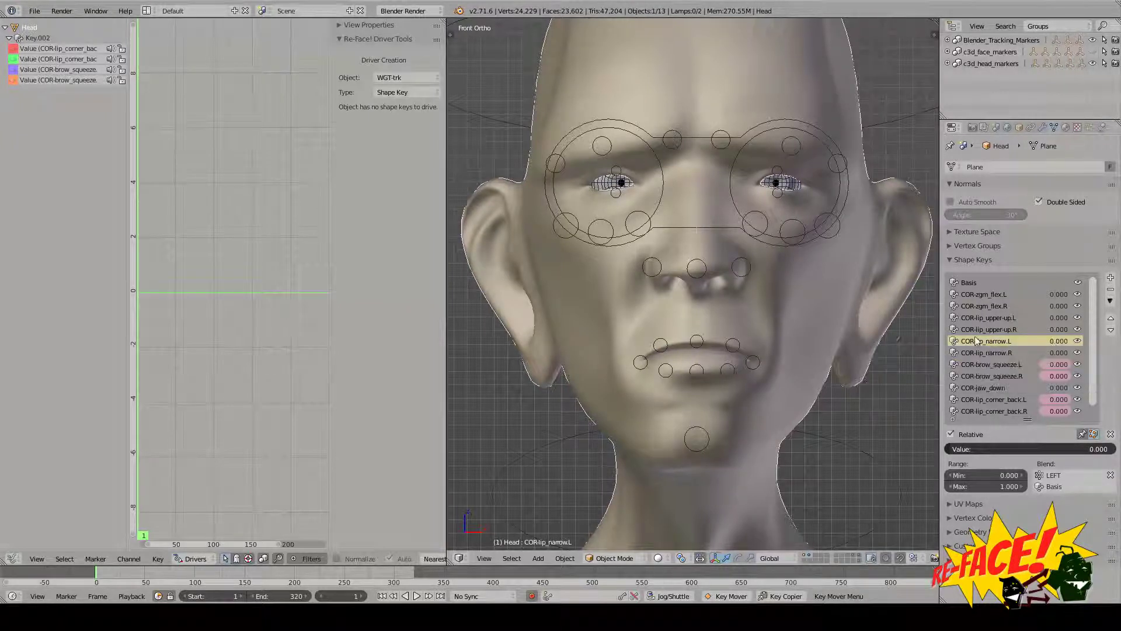
pyautogui.keyDown('shift'); pyautogui.moveTo(573, 164); pyautogui.dragTo(584, 164, button='middle'); pyautogui.keyUp('shift')
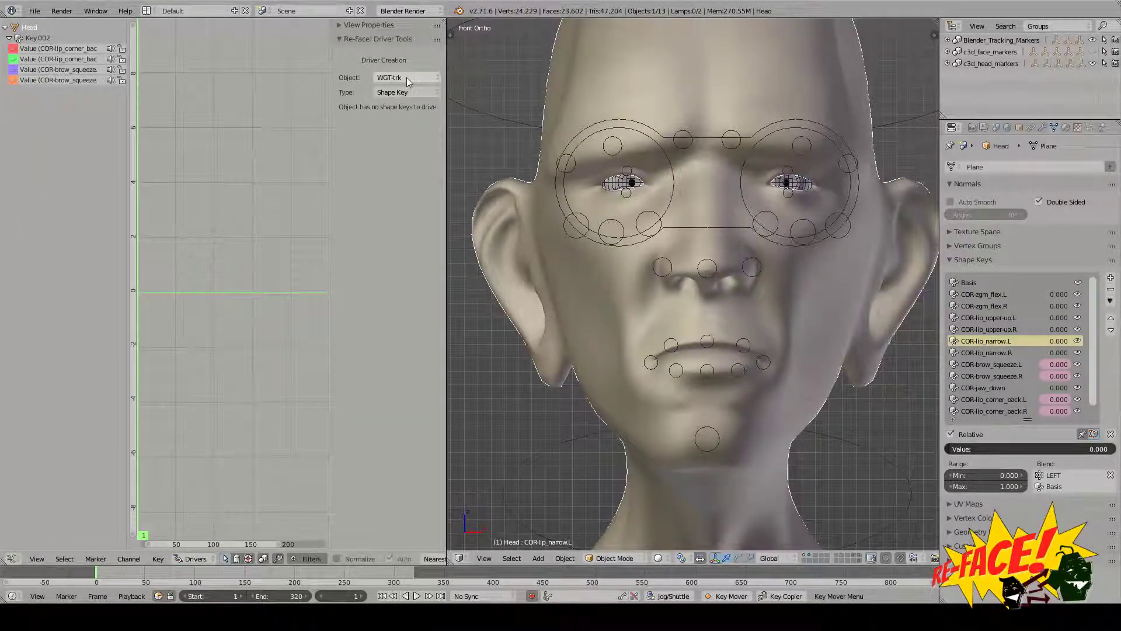
# - Try Image Texture as the driver creation type, and return to Shape Key
pyautogui.click(406, 77)
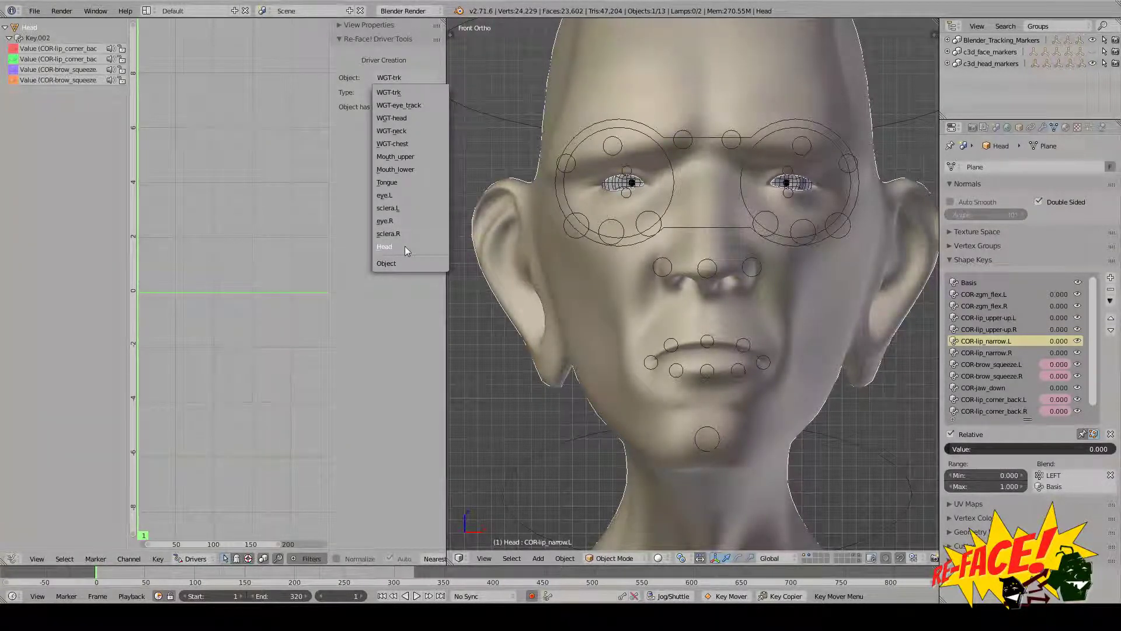
pyautogui.click(405, 246)
pyautogui.click(409, 91)
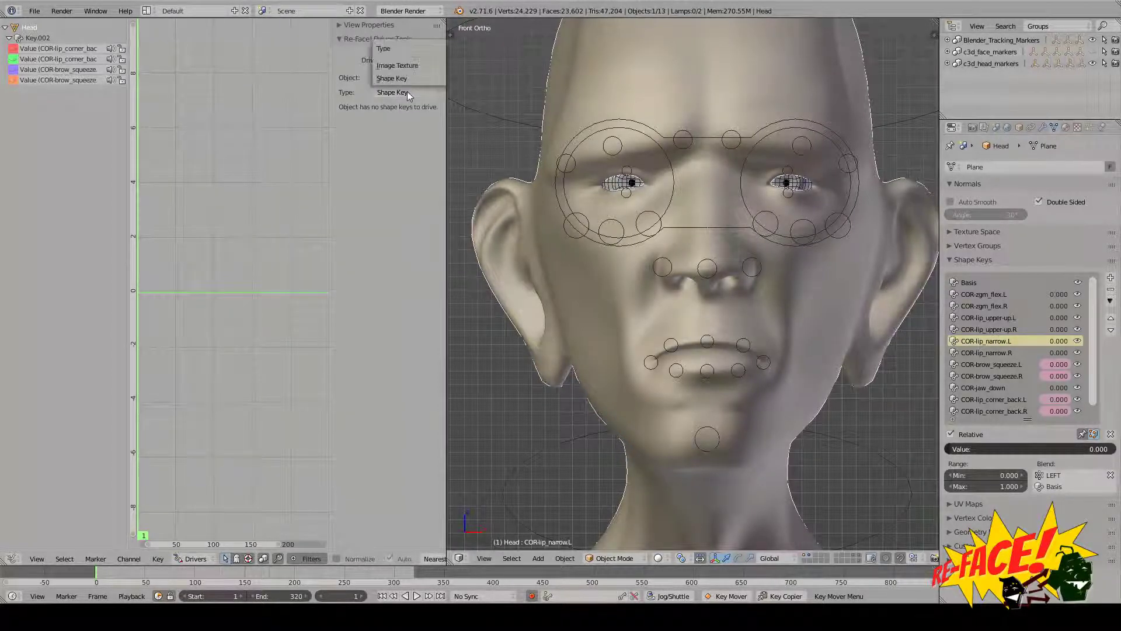
pyautogui.click(400, 66)
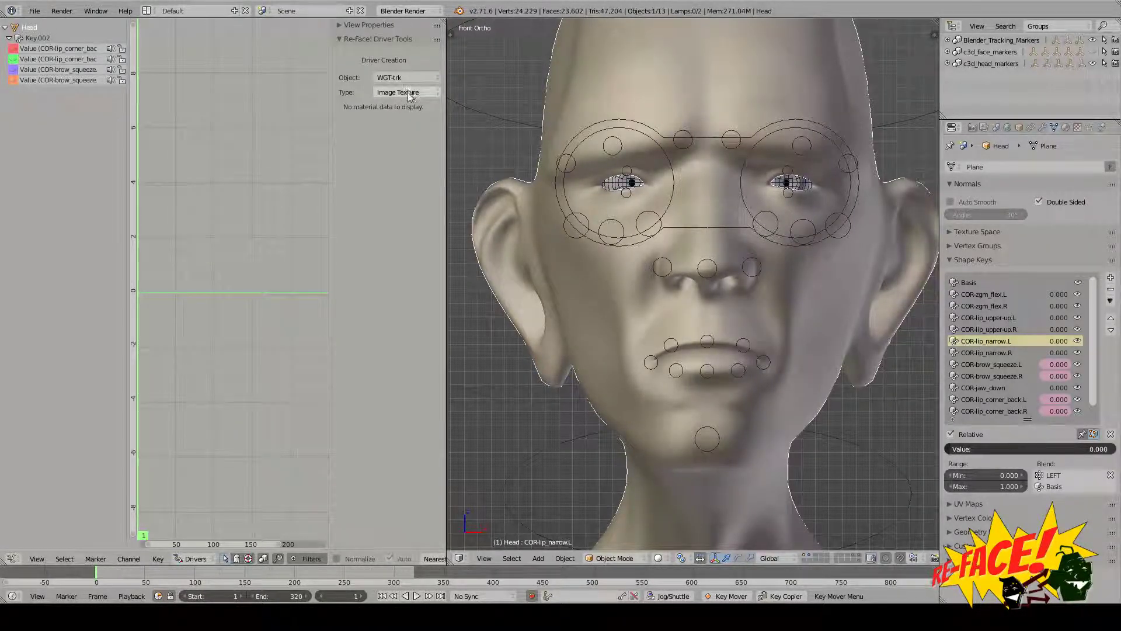
pyautogui.click(408, 92)
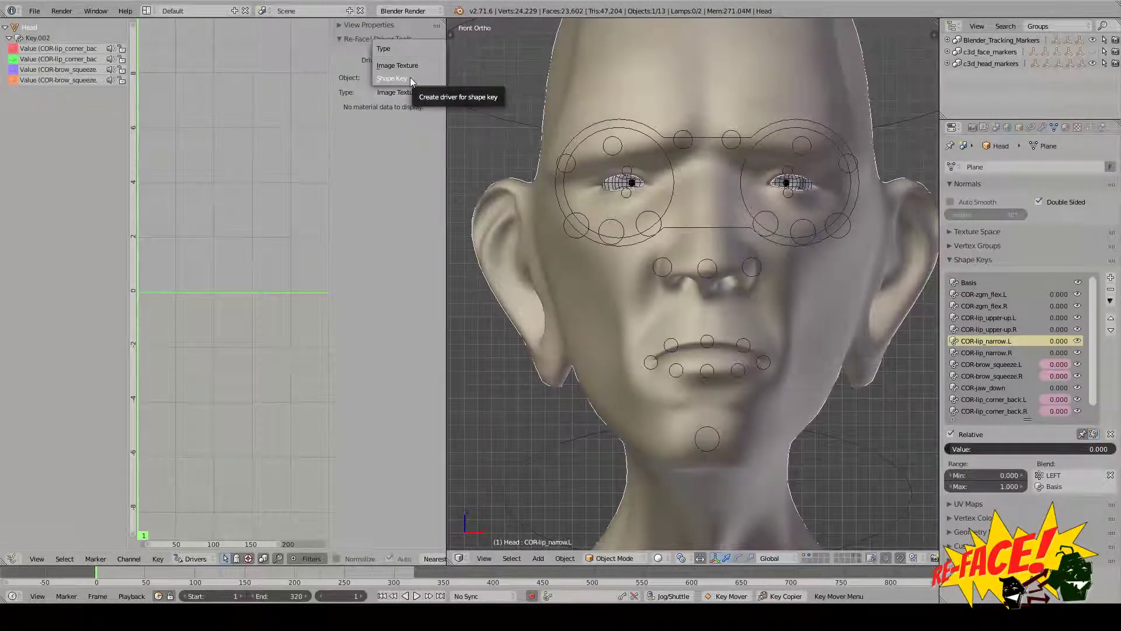
pyautogui.click(410, 78)
# - Set driver creation to the Head object with an Averaged Value driver for shape key COR-lip_narrow.L
pyautogui.click(411, 76)
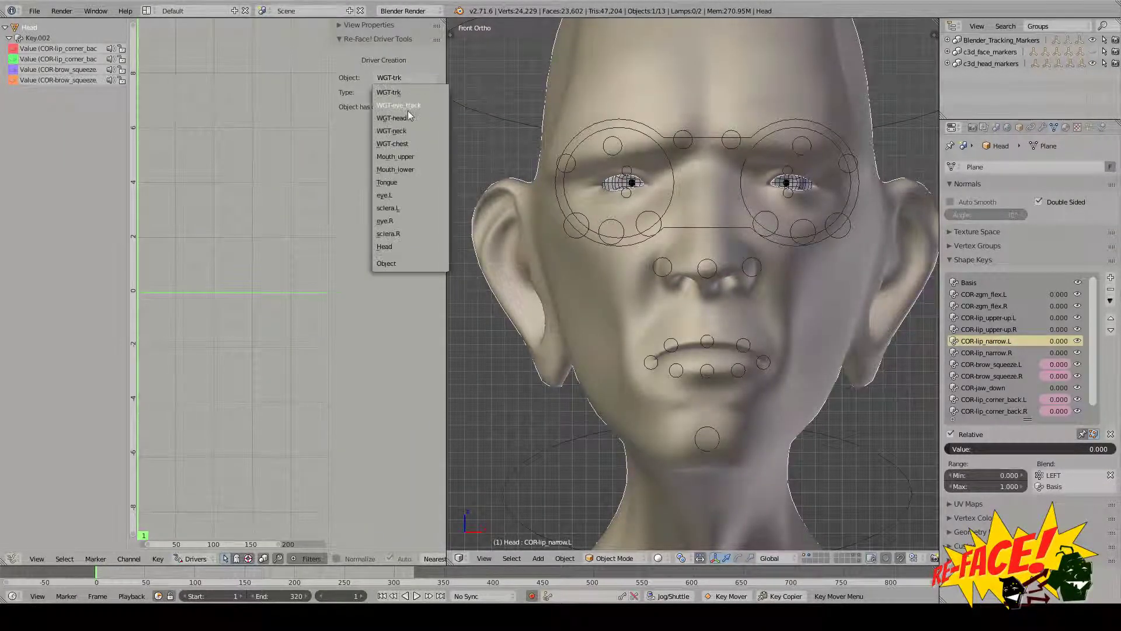
pyautogui.click(394, 246)
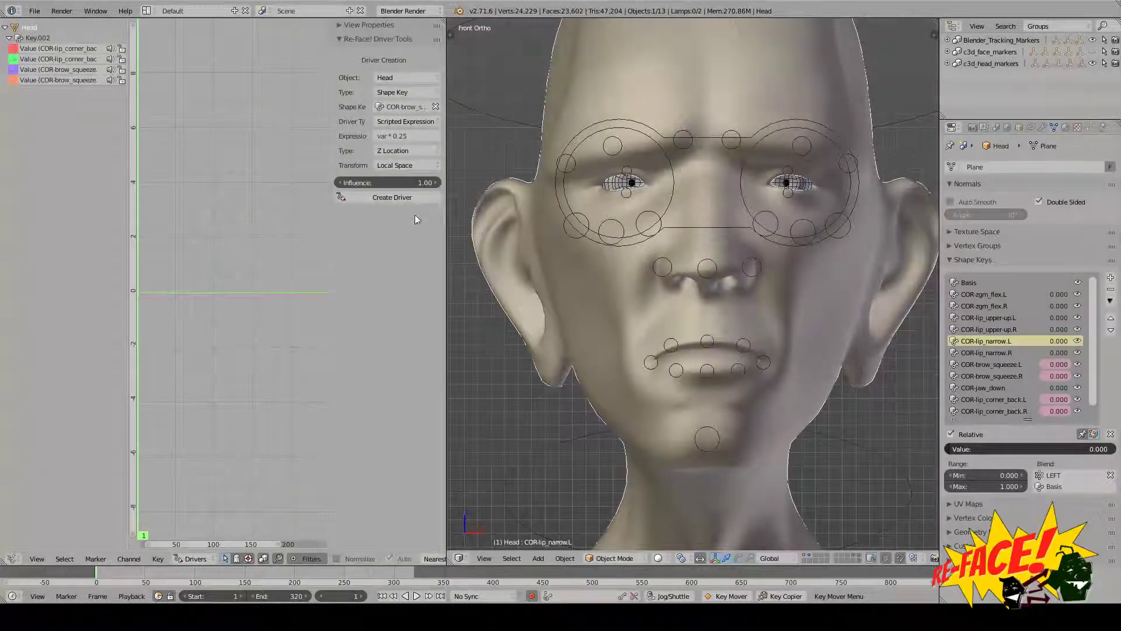
pyautogui.click(426, 121)
pyautogui.click(423, 108)
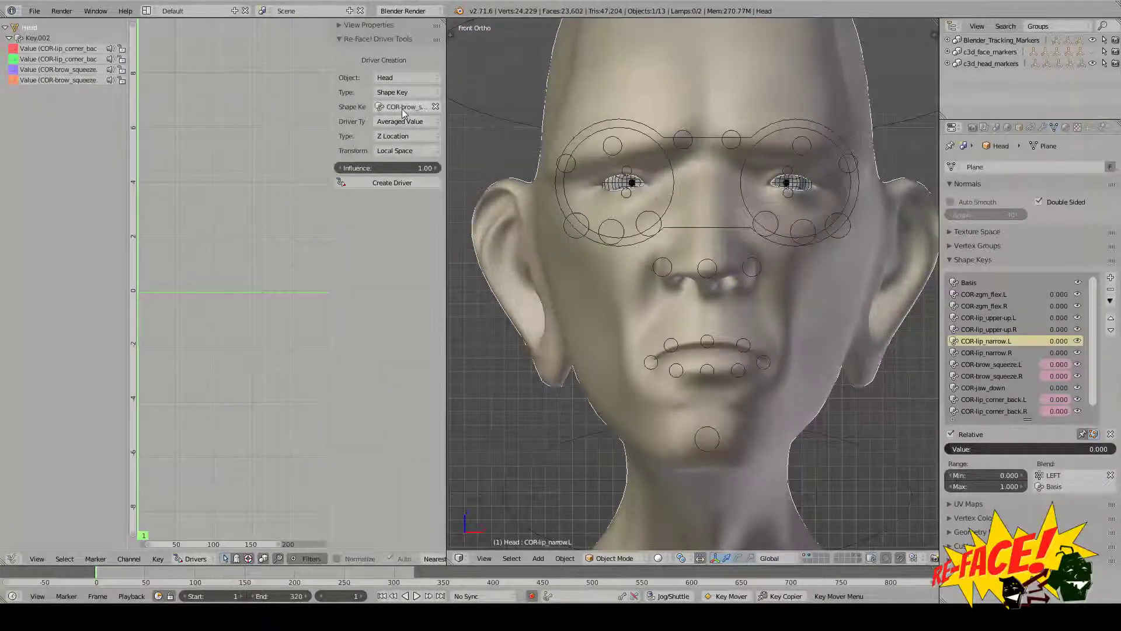
pyautogui.click(400, 107)
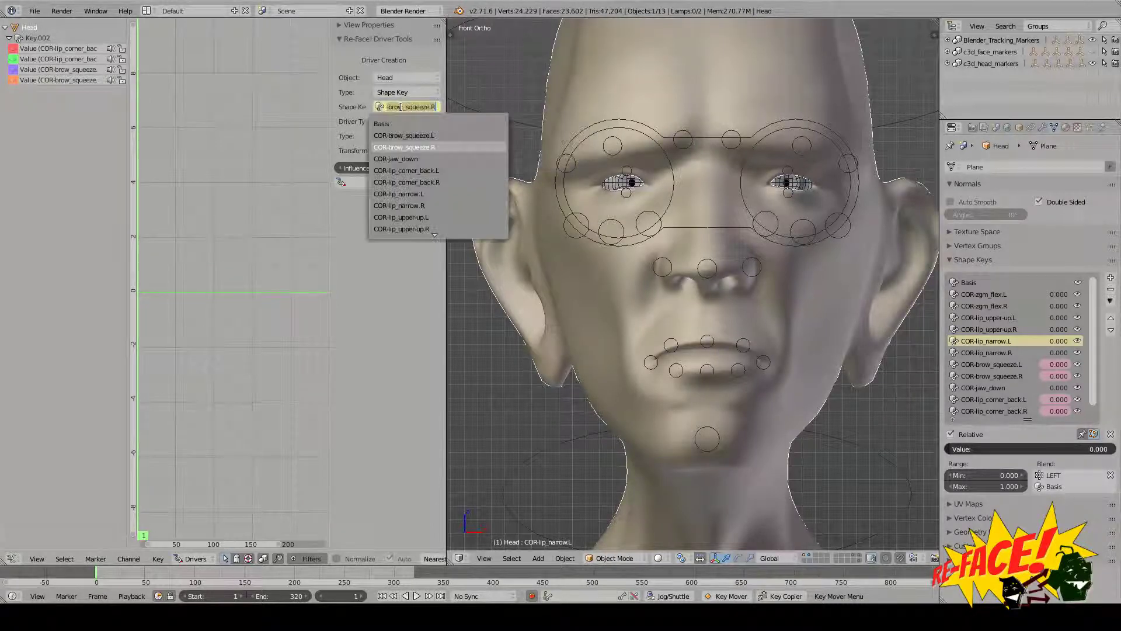
pyautogui.click(444, 194)
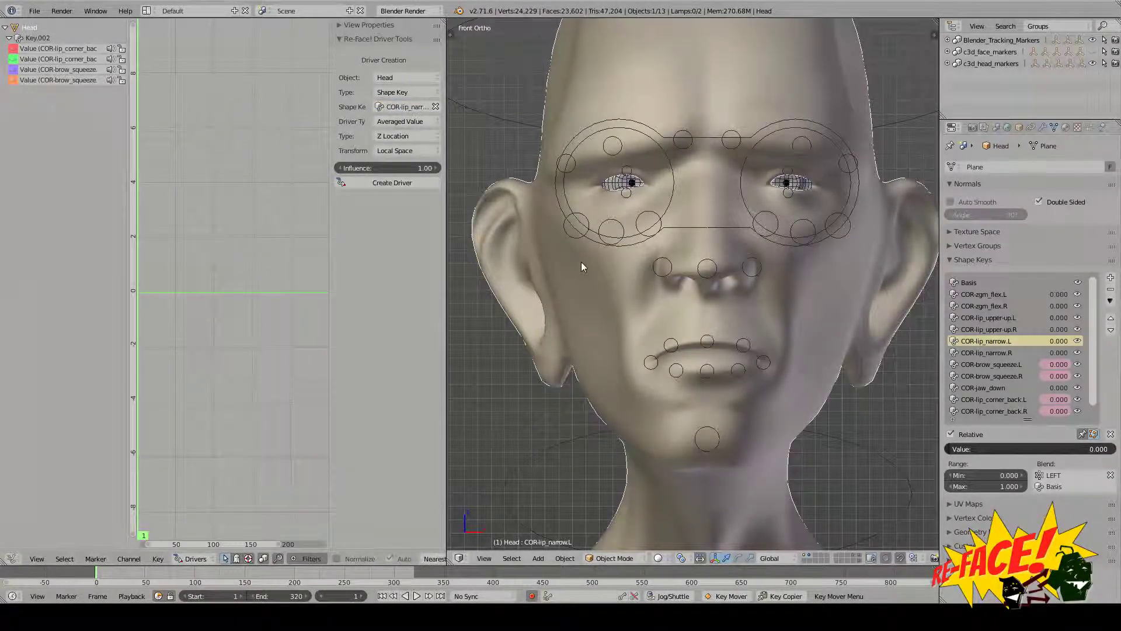
pyautogui.keyDown('shift'); pyautogui.moveTo(630, 302); pyautogui.dragTo(612, 251, button='middle'); pyautogui.keyUp('shift')
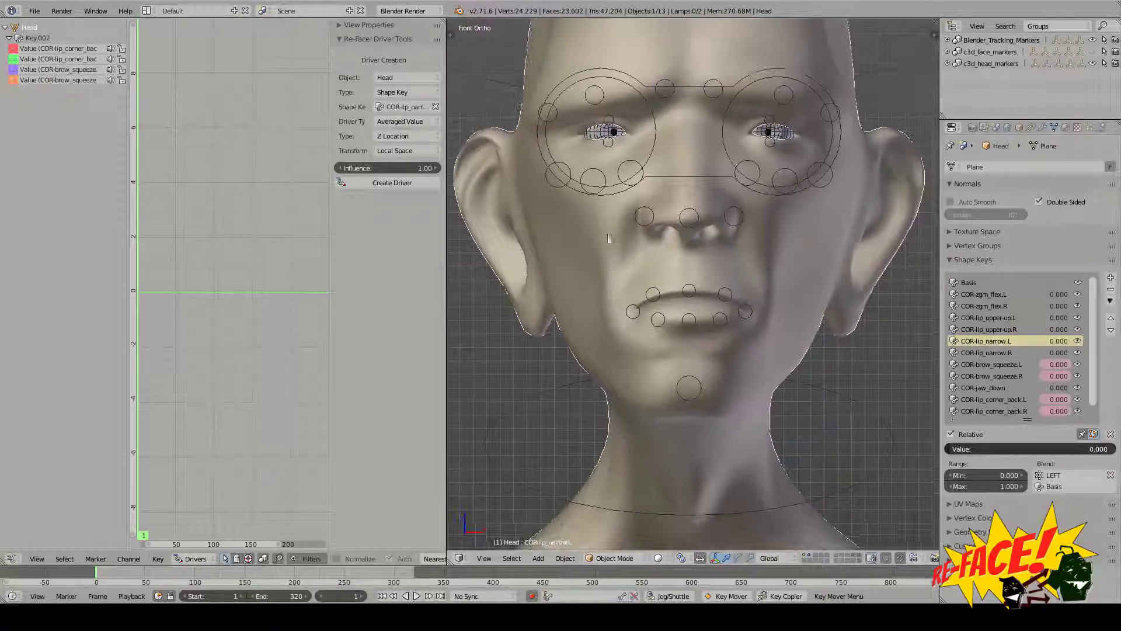
pyautogui.click(407, 124)
pyautogui.click(406, 122)
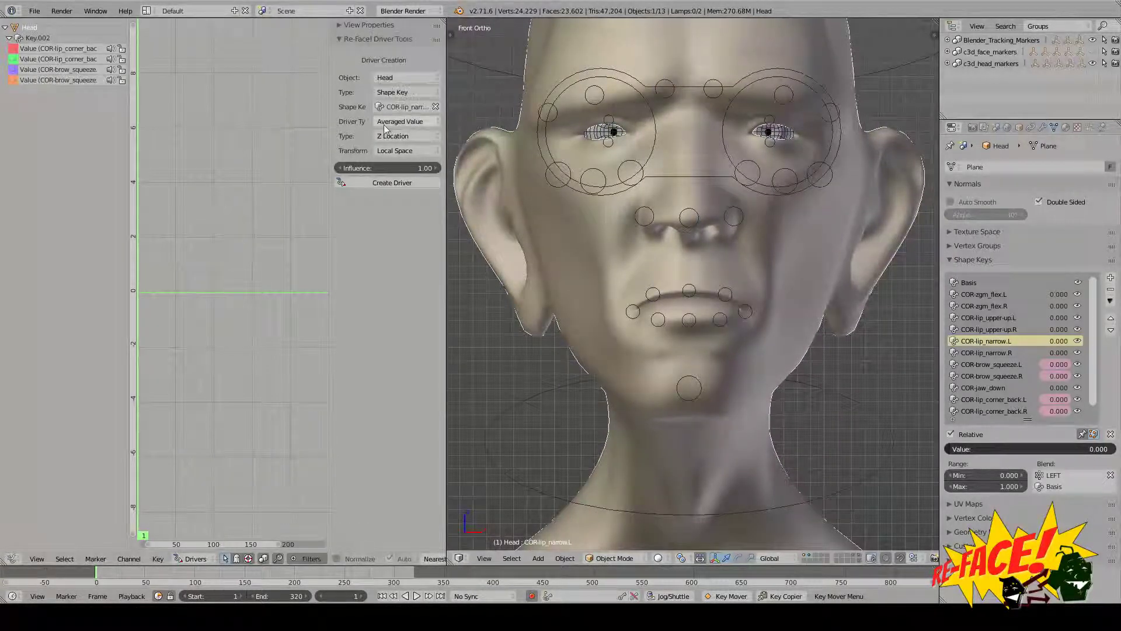
pyautogui.click(402, 138)
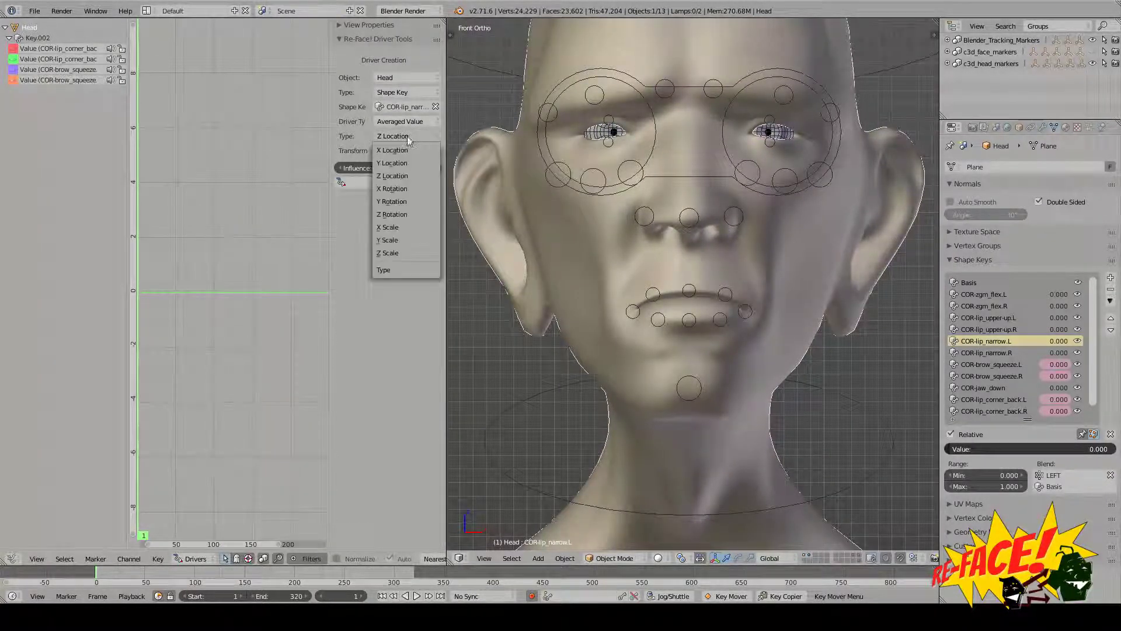
pyautogui.click(407, 157)
pyautogui.scroll(3, 734, 299)
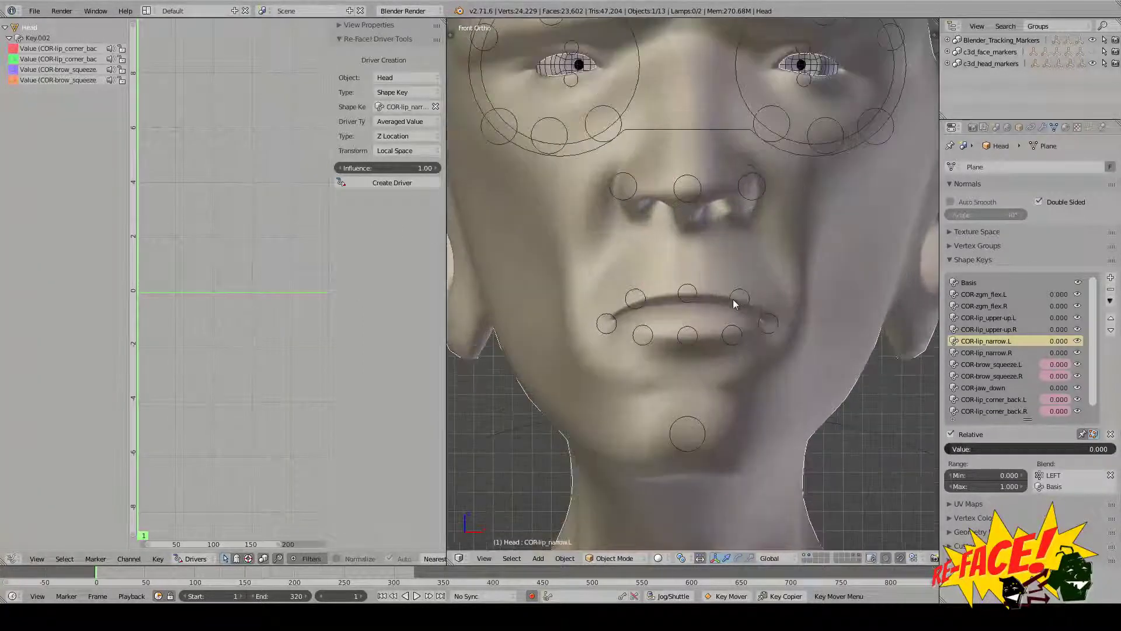
# - Set the driver's transform channel to X Location for the COR-lip_narrow.L shape key
pyautogui.scroll(2, 707, 275)
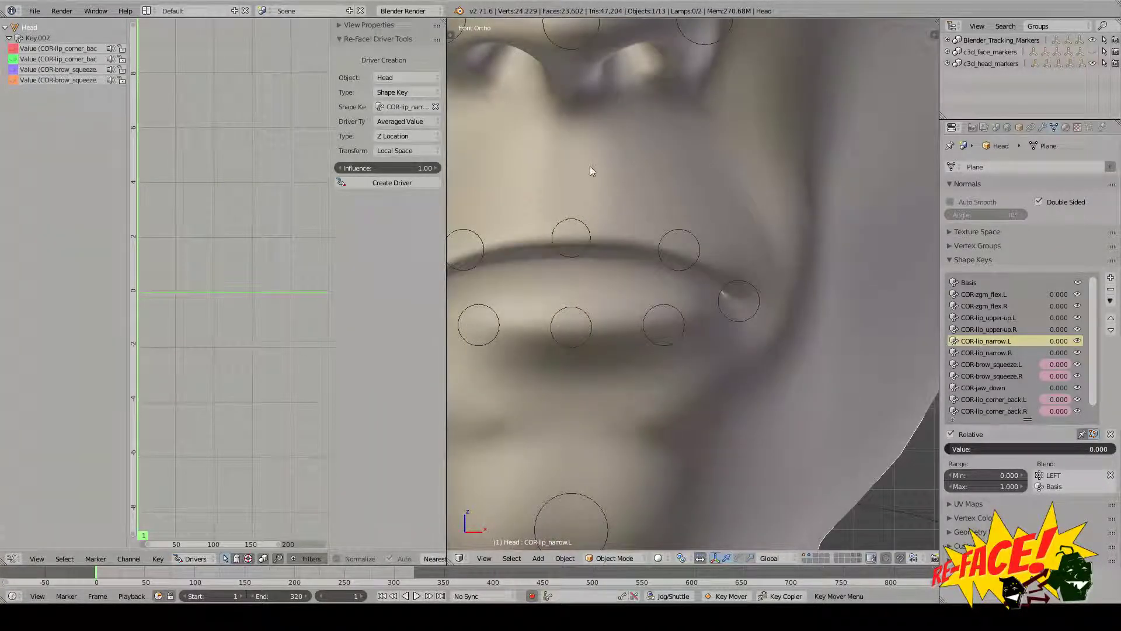
pyautogui.scroll(1, 590, 157)
pyautogui.scroll(3, 591, 139)
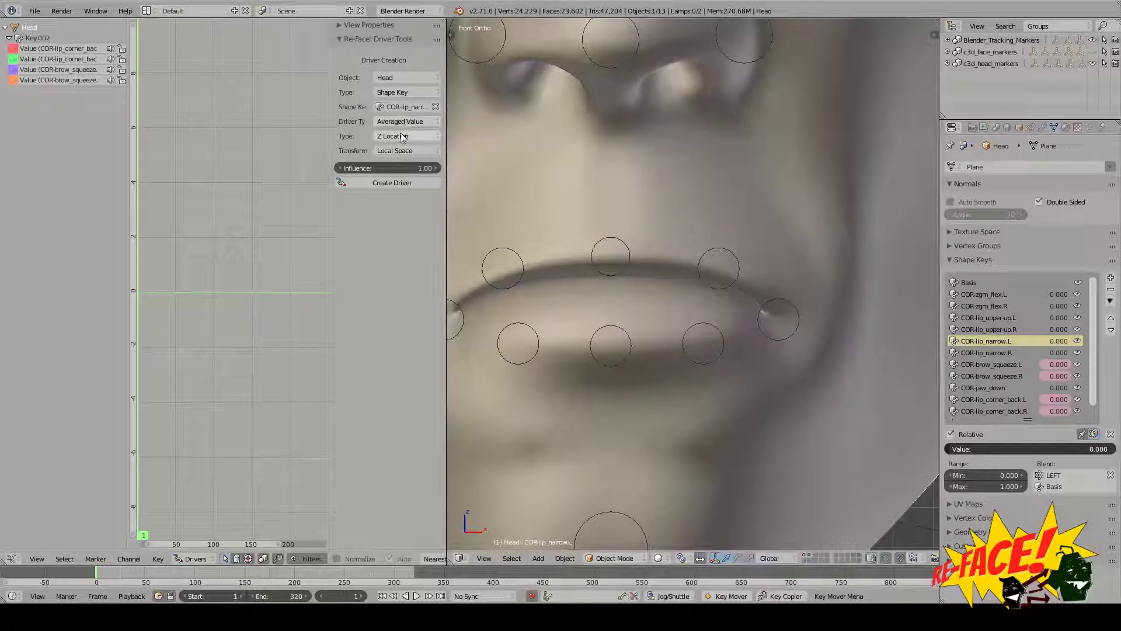
pyautogui.click(401, 136)
pyautogui.click(401, 149)
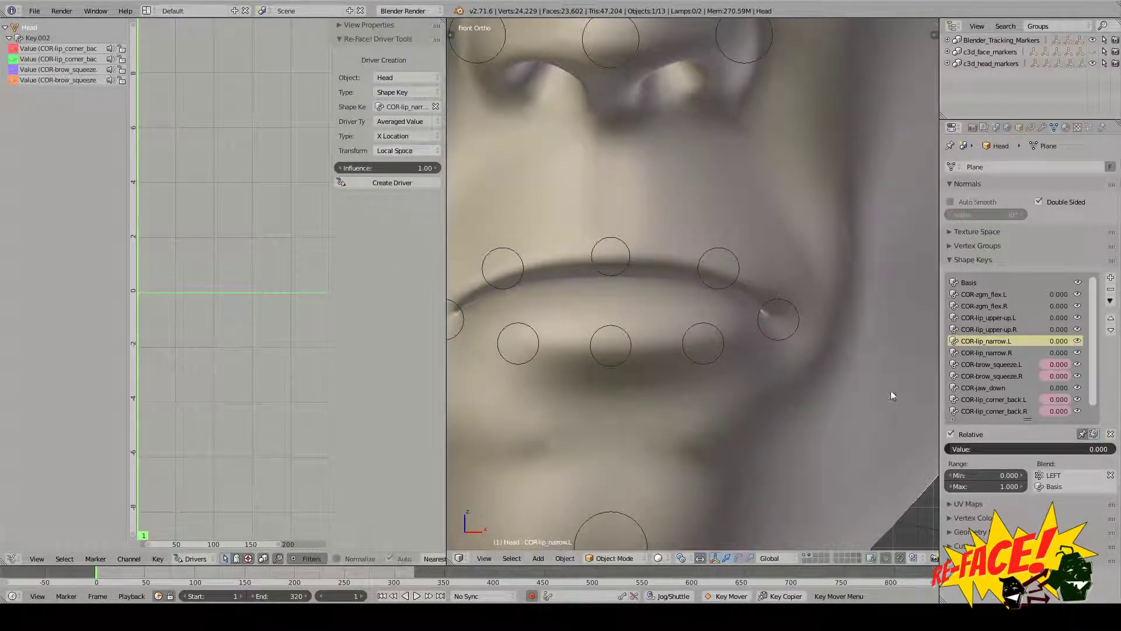
# - Select the TRK-lip_corner.L bone, show its bone constraints, and play the animation briefly to check how it follows the tracking
pyautogui.scroll(1, 822, 364)
pyautogui.rightClick(820, 328)
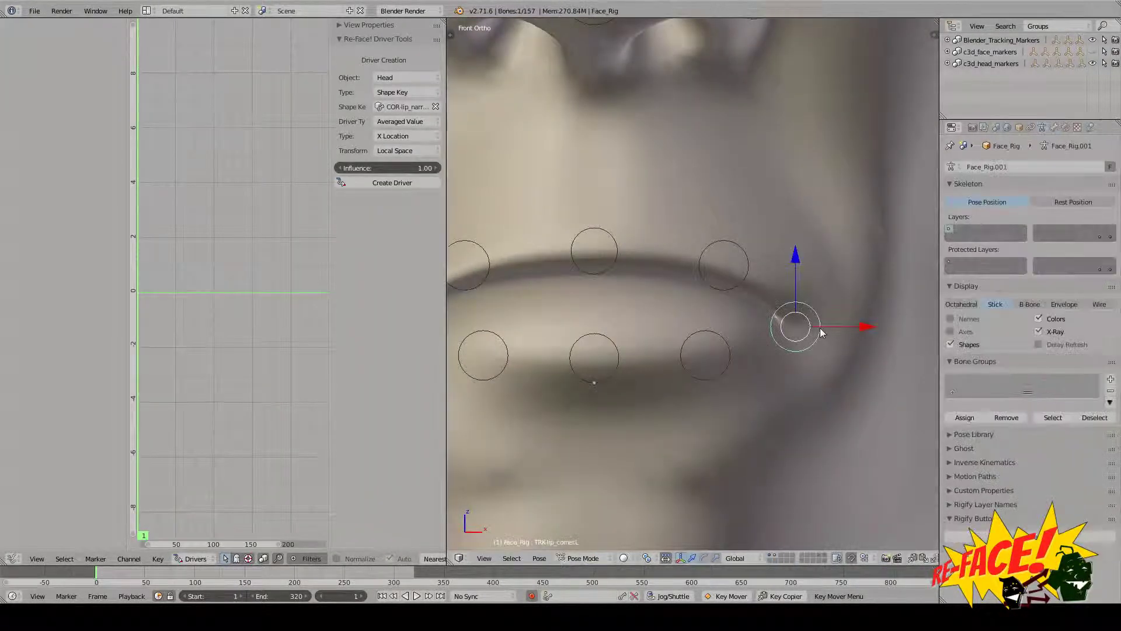
pyautogui.click(1054, 127)
pyautogui.click(1065, 127)
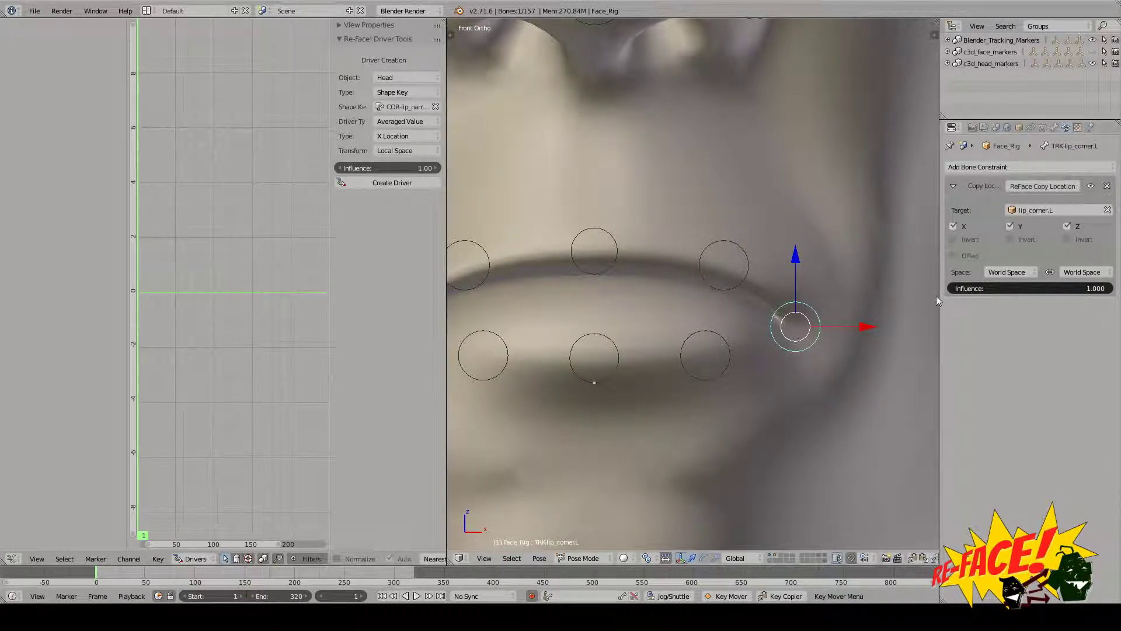
pyautogui.hotkey('alt', 'a')
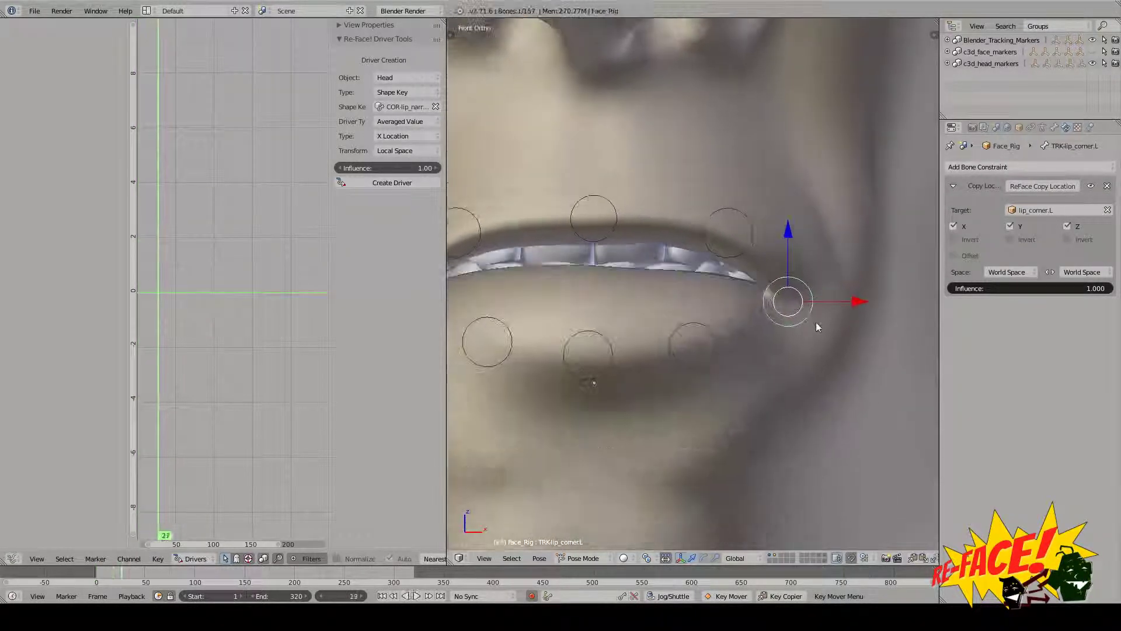
pyautogui.press('Escape')
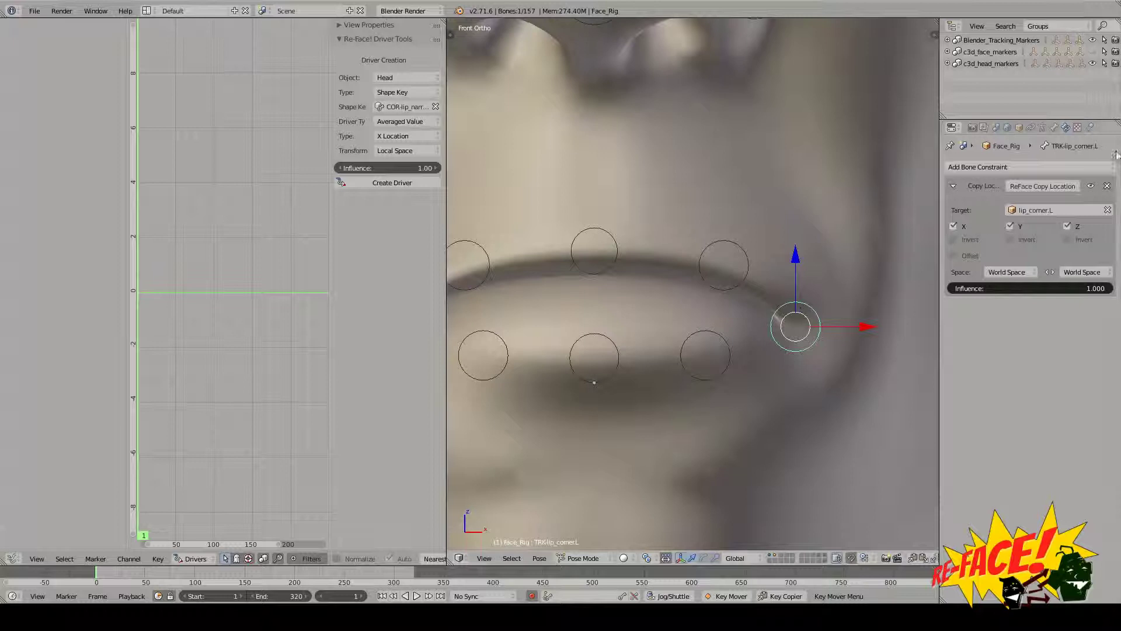
# - Try muting the ReFace Copy Location constraint on the TRK-lip_corner.L bone and moving the bone freely
pyautogui.click(1055, 127)
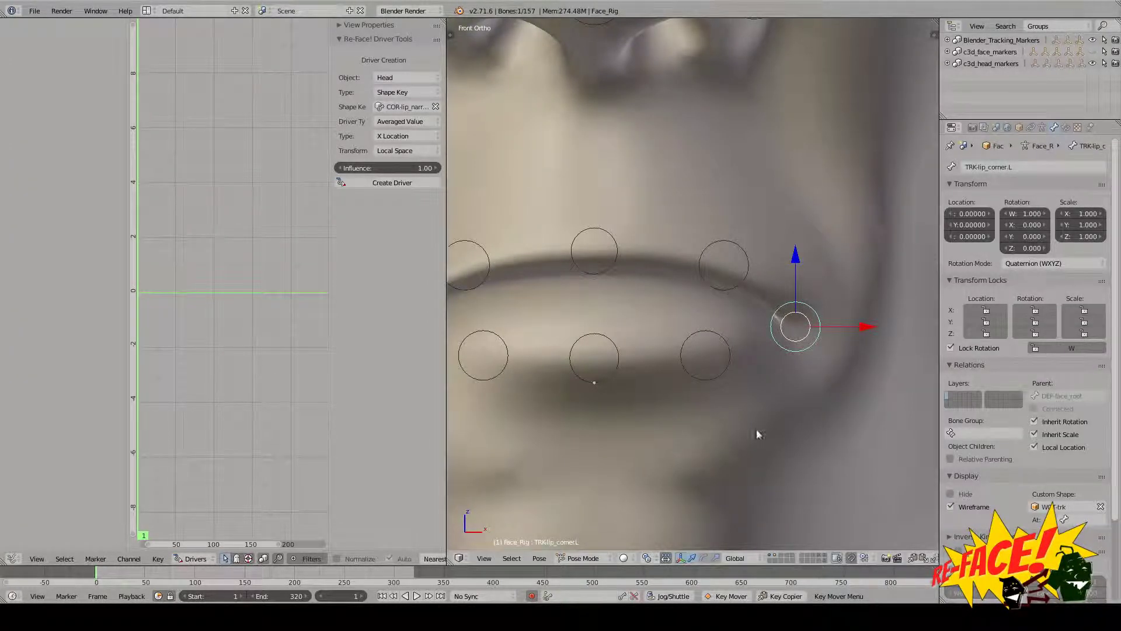
pyautogui.scroll(2, 786, 349)
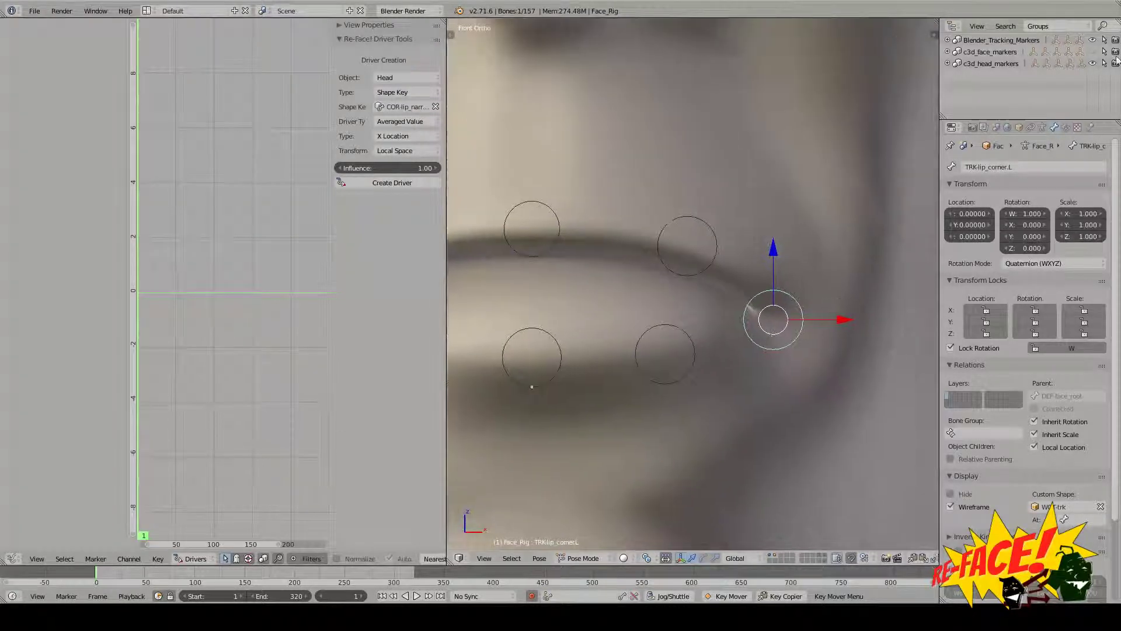
pyautogui.click(1066, 127)
pyautogui.click(1090, 185)
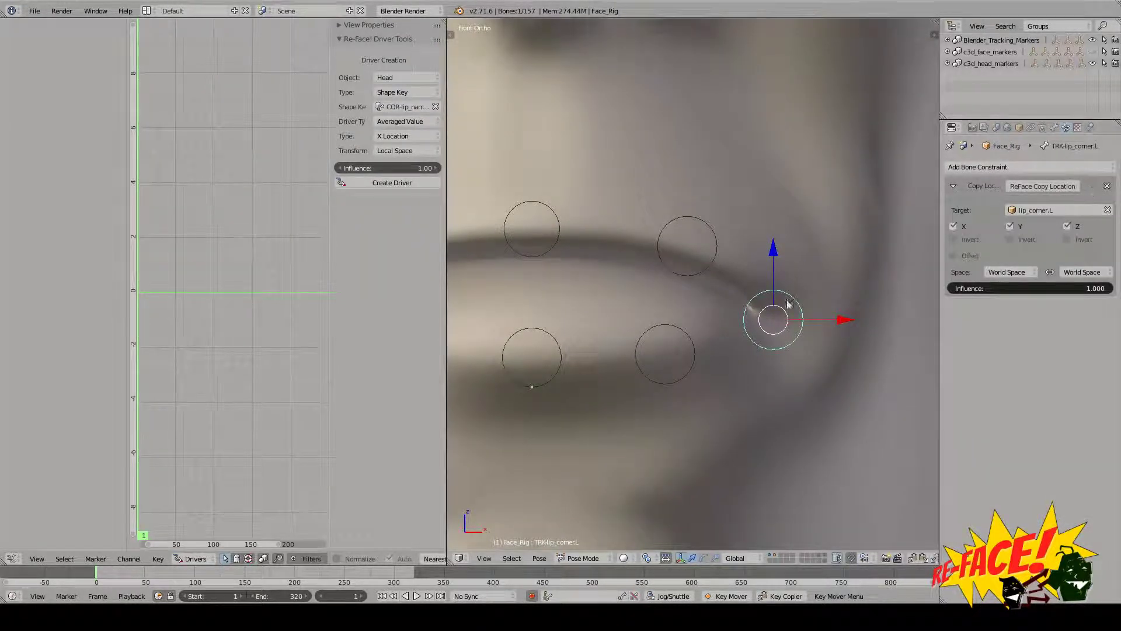
pyautogui.press('g')
pyautogui.rightClick(769, 310)
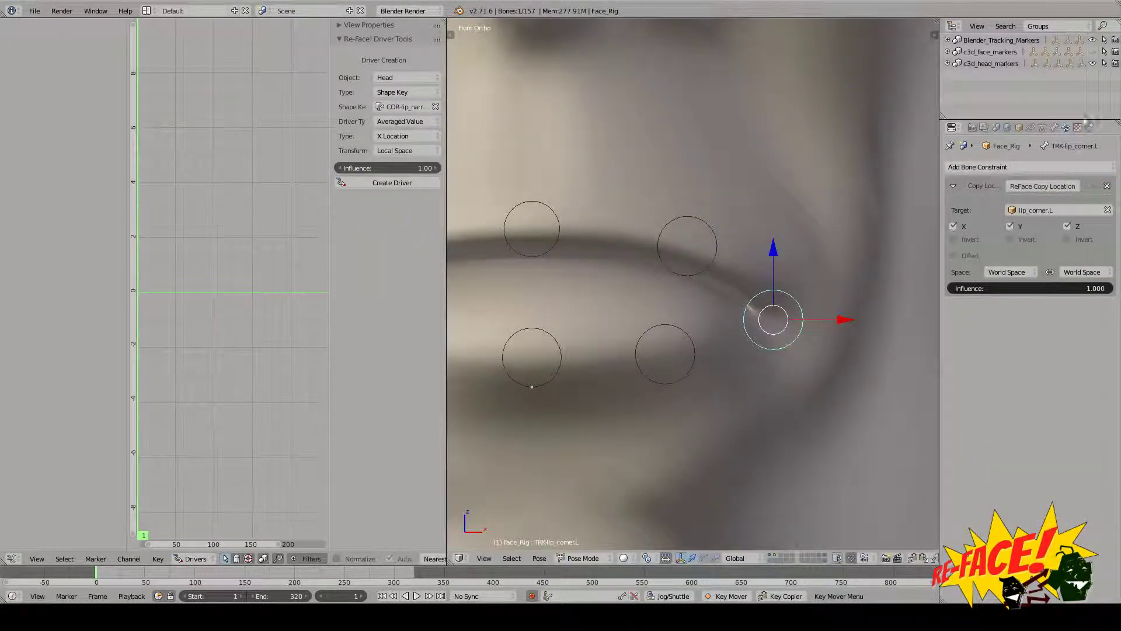
# - Try moving the TRK-lip_corner.L bone inward along the X axis by about 0.012, and reset its location
pyautogui.click(1054, 127)
pyautogui.keyDown('shift'); pyautogui.moveTo(873, 321); pyautogui.dragTo(846, 296, button='middle'); pyautogui.keyUp('shift')
pyautogui.press('g')
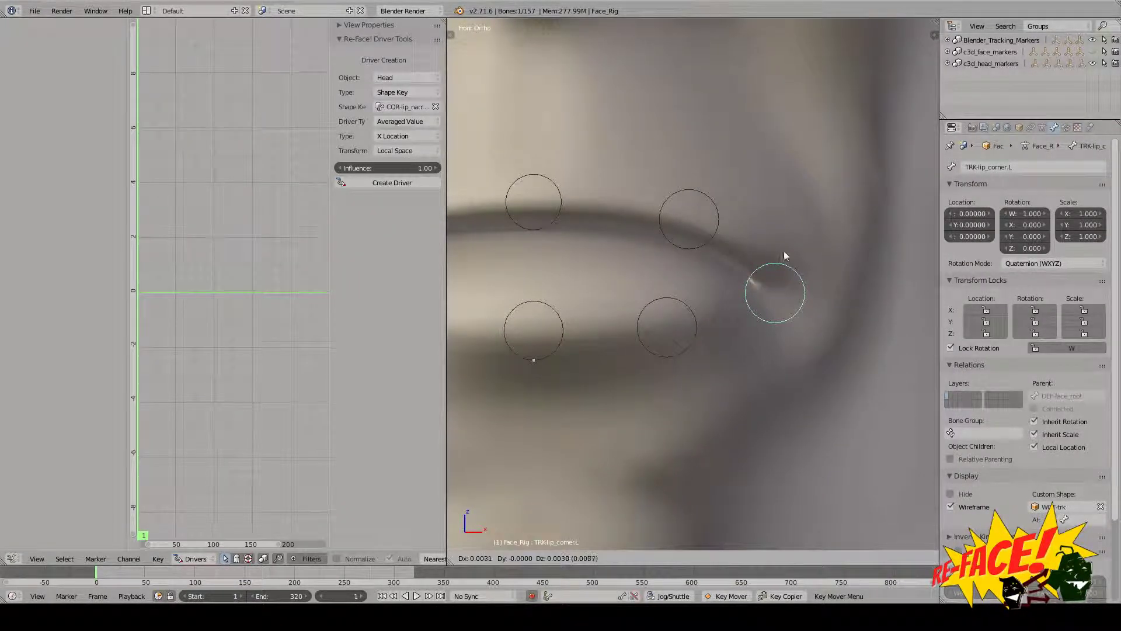
pyautogui.rightClick(776, 280)
pyautogui.press('g')
pyautogui.press('x')
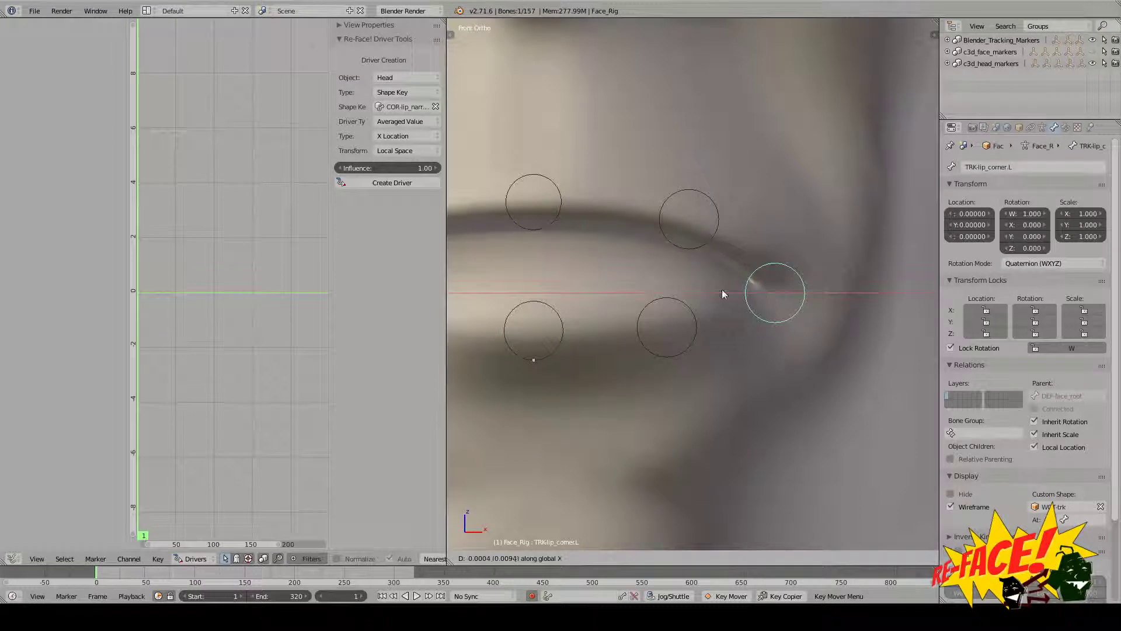
pyautogui.click(705, 292)
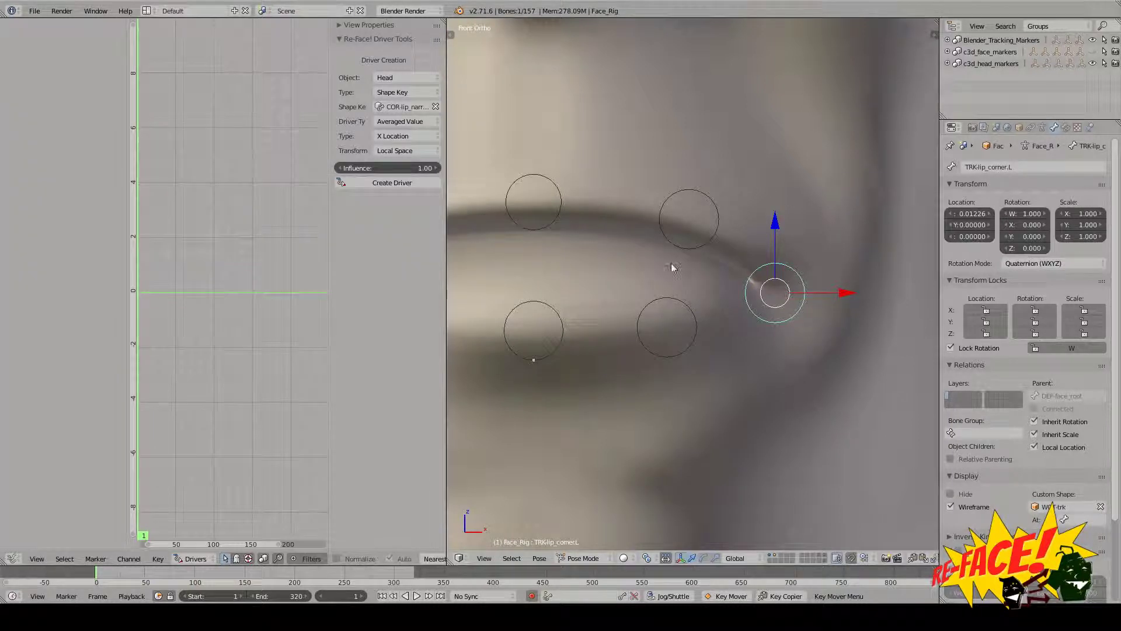
pyautogui.keyDown('shift'); pyautogui.moveTo(671, 263); pyautogui.dragTo(696, 279, button='middle'); pyautogui.keyUp('shift')
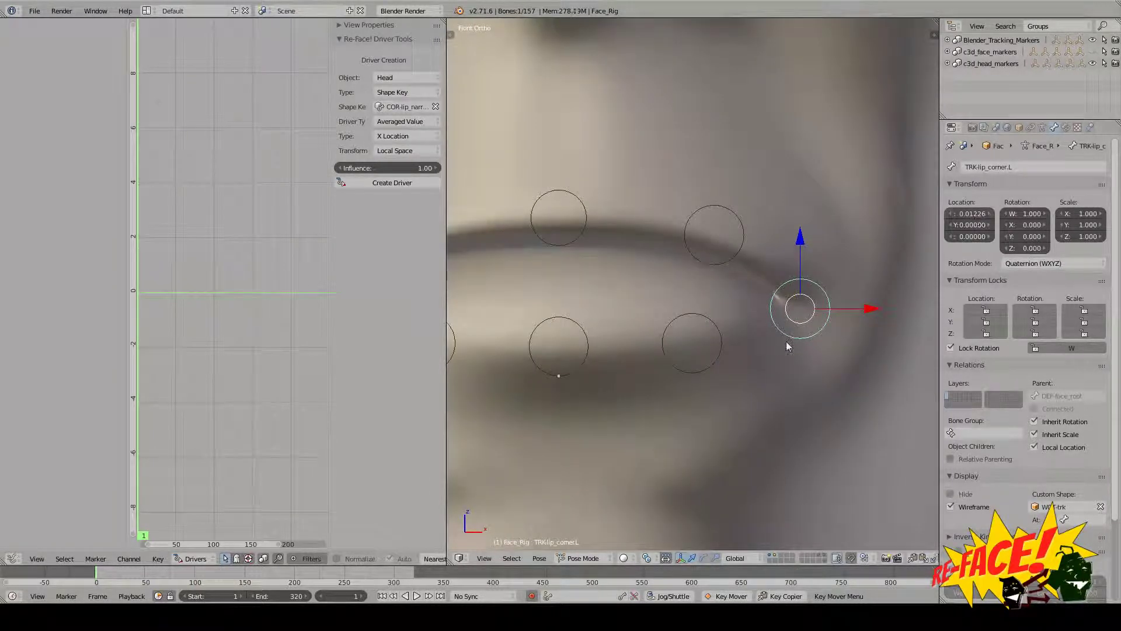
pyautogui.press('BackSpace')
pyautogui.keyDown('shift'); pyautogui.moveTo(788, 337); pyautogui.dragTo(781, 333, button='middle'); pyautogui.keyUp('shift')
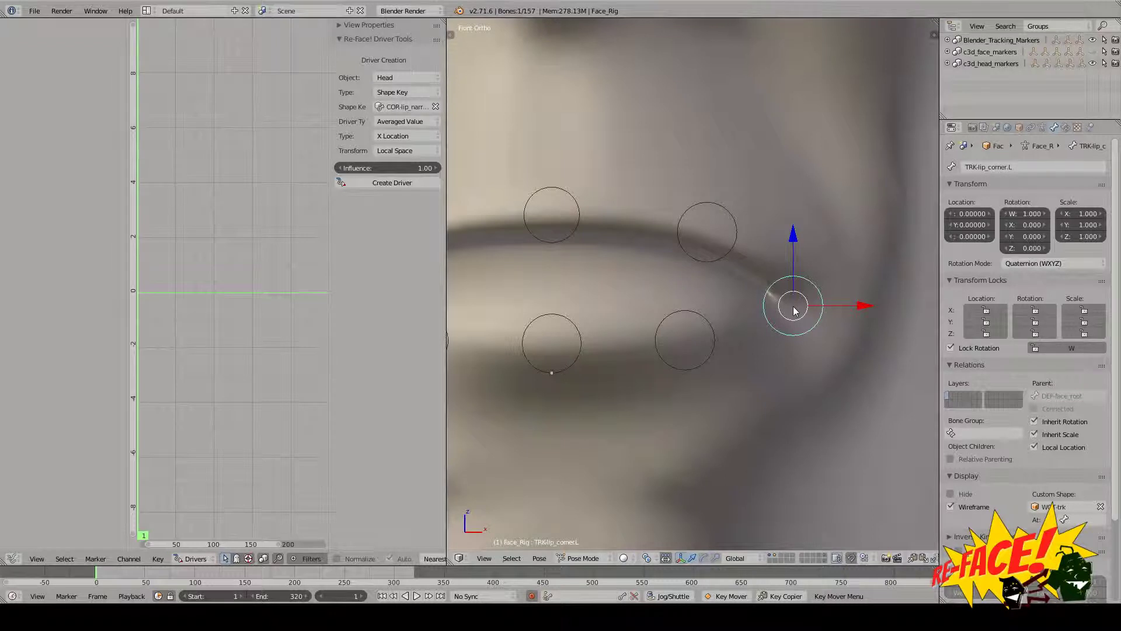
# - Move the TRK-lip_corner.L bone inward along the global X axis by about 0.013
pyautogui.press('g')
pyautogui.press('x')
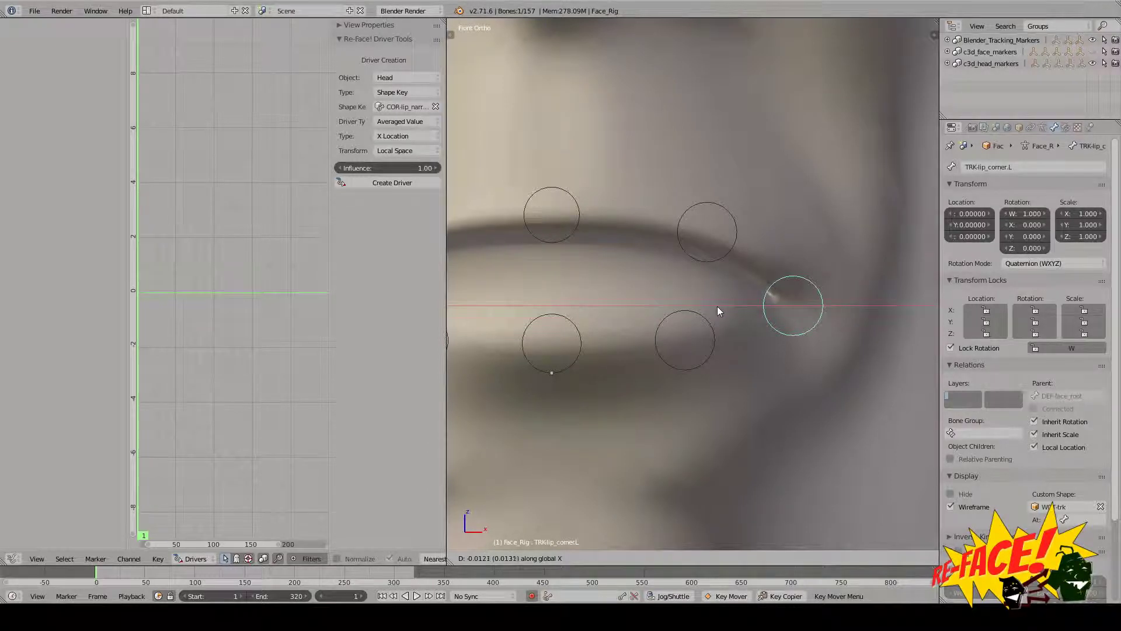
pyautogui.click(717, 306)
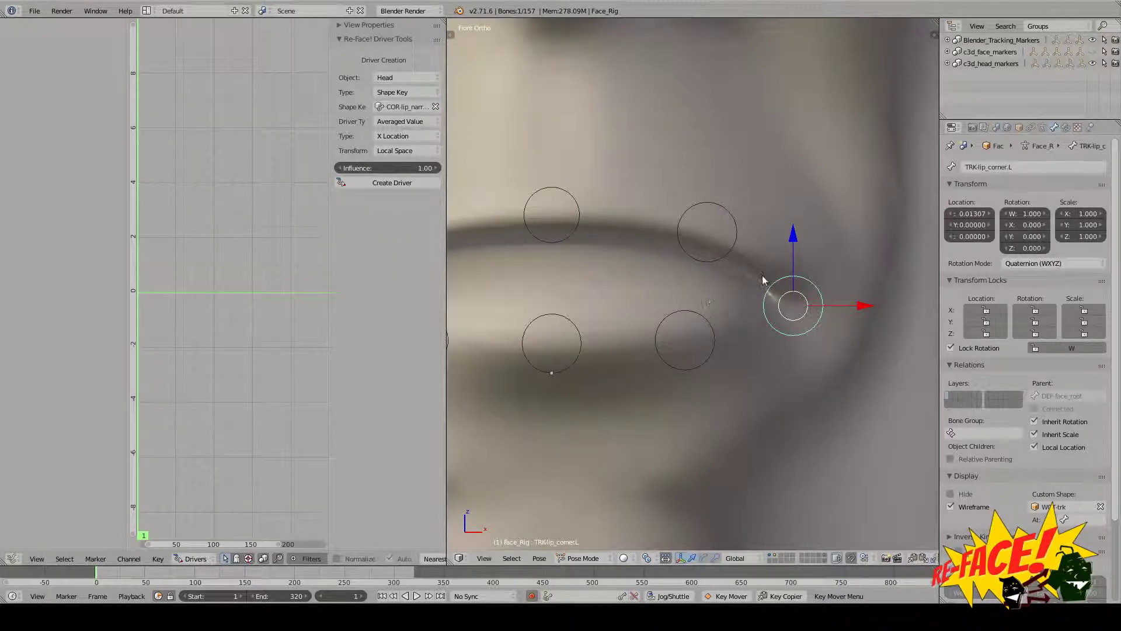
pyautogui.scroll(-2, 520, 323)
pyautogui.scroll(2, 571, 326)
pyautogui.keyDown('shift'); pyautogui.moveTo(543, 321); pyautogui.dragTo(667, 344, button='middle'); pyautogui.keyUp('shift')
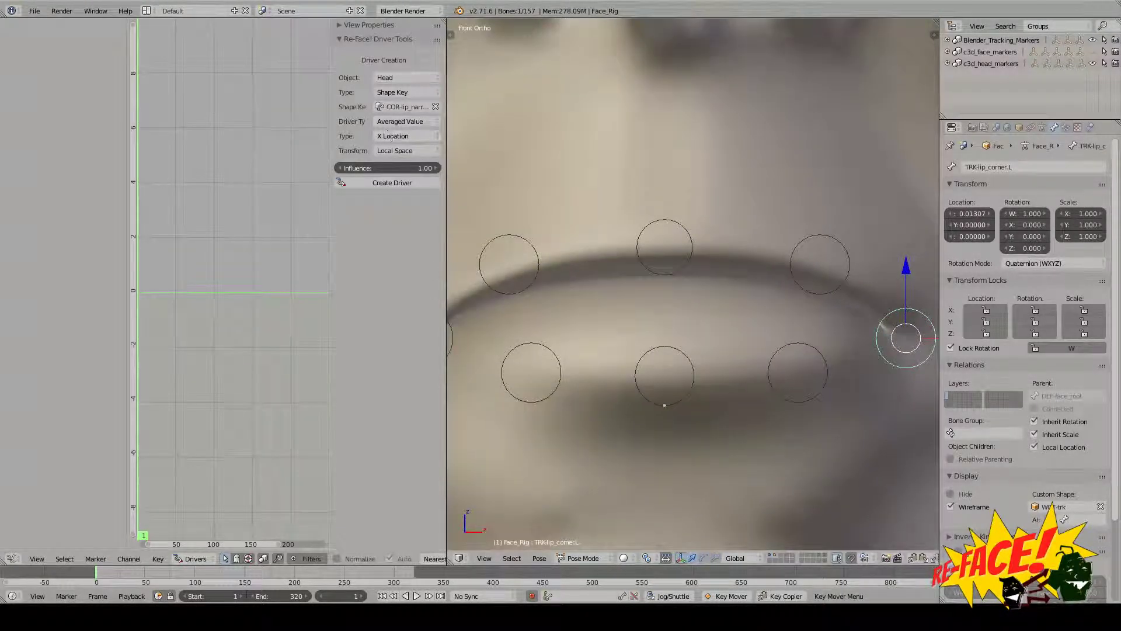
# - Create the COR-lip_narrow.L driver from the posed left lip-corner bone, and reset the bone's X location to 0
pyautogui.click(390, 183)
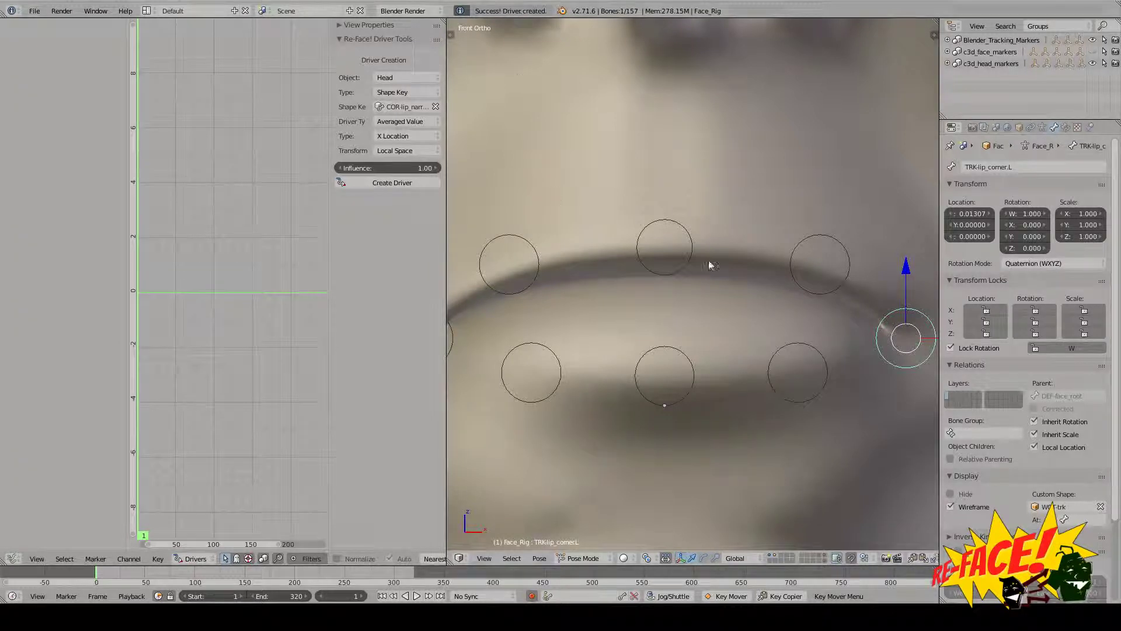
pyautogui.keyDown('shift'); pyautogui.moveTo(766, 290); pyautogui.dragTo(710, 258, button='middle'); pyautogui.keyUp('shift')
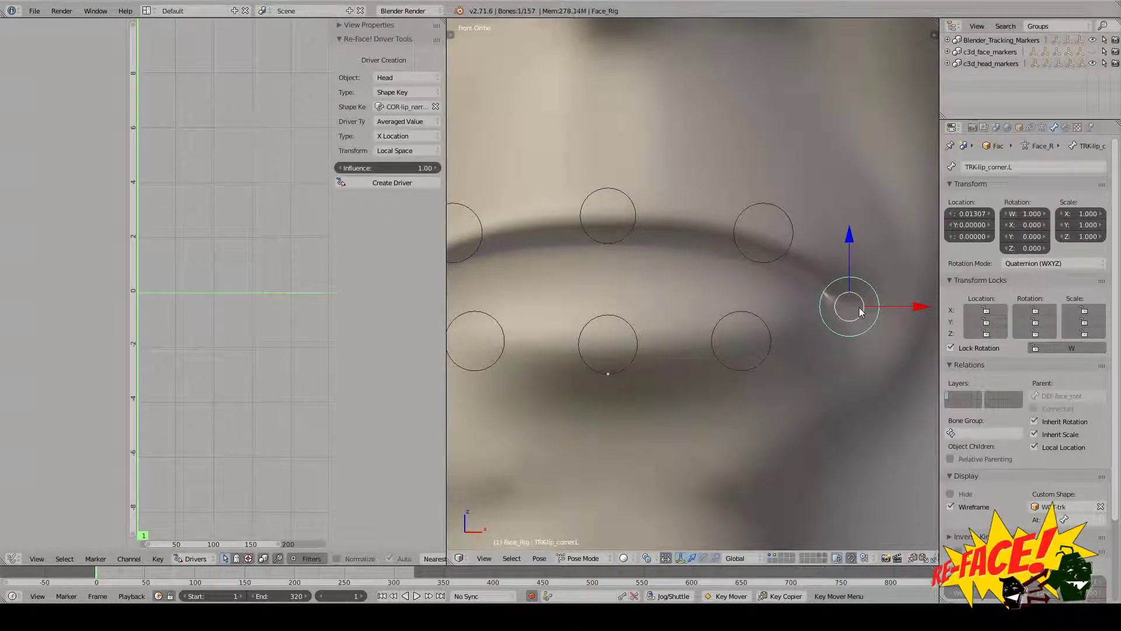
pyautogui.keyDown('shift'); pyautogui.moveTo(871, 271); pyautogui.dragTo(881, 296, button='middle'); pyautogui.keyUp('shift')
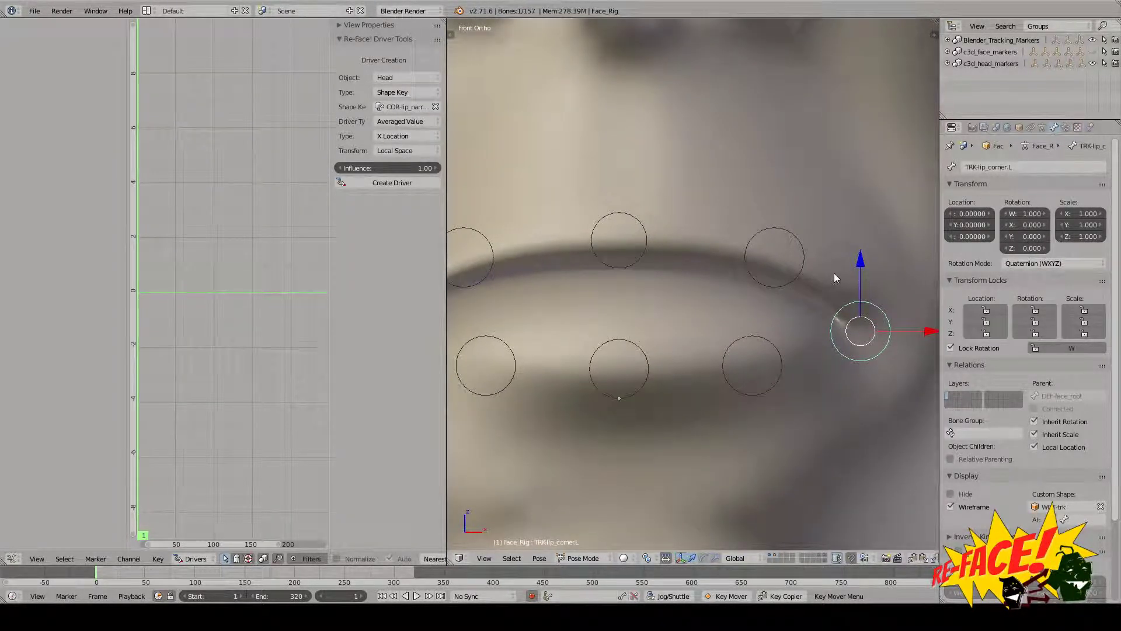
# - Play the animation and scrub to frame 150 to check the left mouth corner from an angled view
pyautogui.hotkey('alt', 'a')
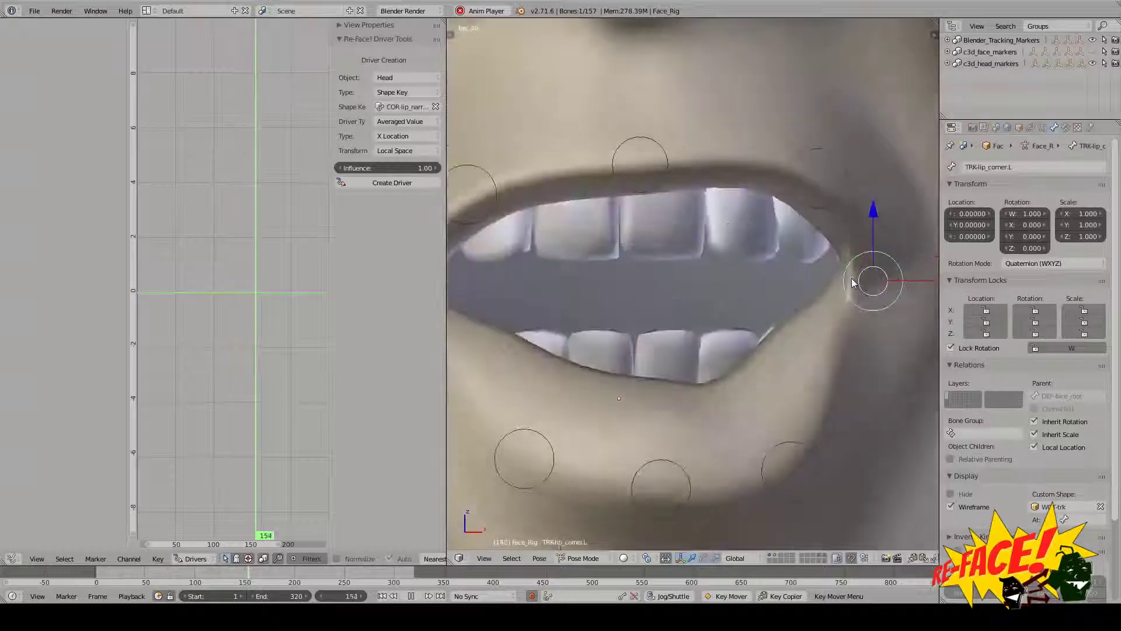
pyautogui.hotkey('alt', 'a')
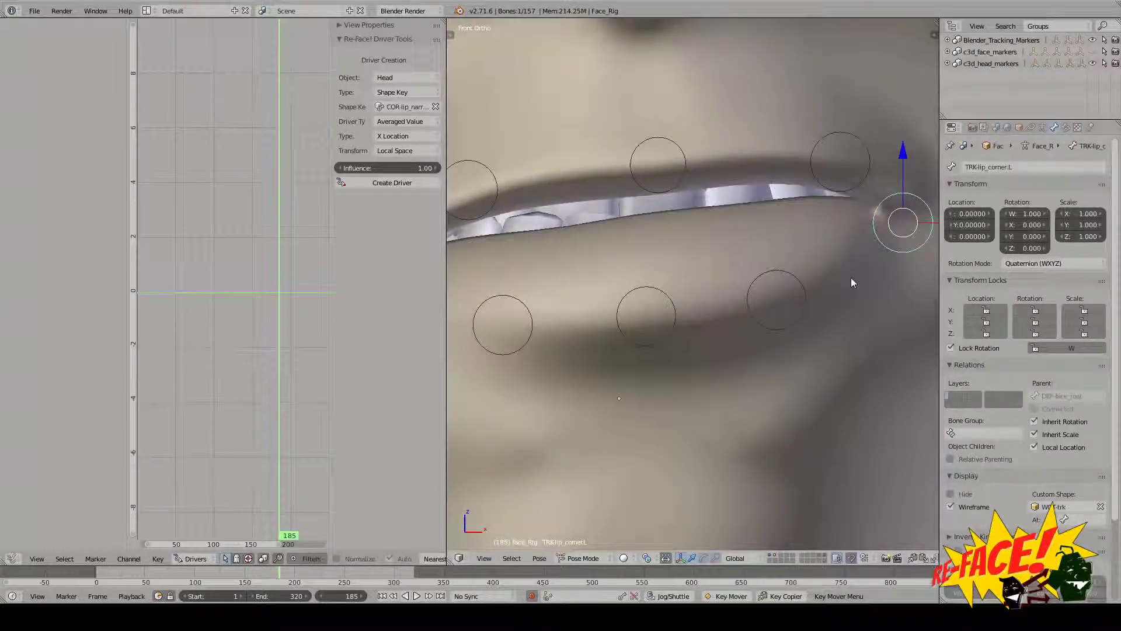
pyautogui.keyDown('alt'); pyautogui.scroll(20, 851, 278); pyautogui.keyUp('alt')
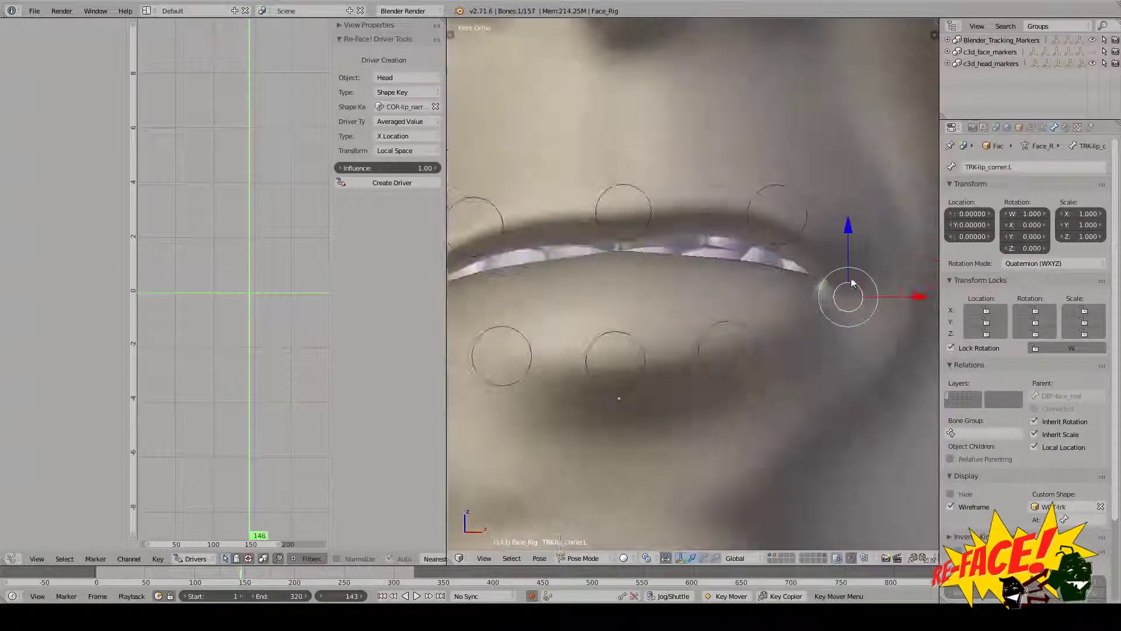
pyautogui.keyDown('alt'); pyautogui.scroll(-3, 850, 278); pyautogui.keyUp('alt')
pyautogui.scroll(-6, 850, 278)
pyautogui.moveTo(850, 278); pyautogui.dragTo(821, 291, button='middle')
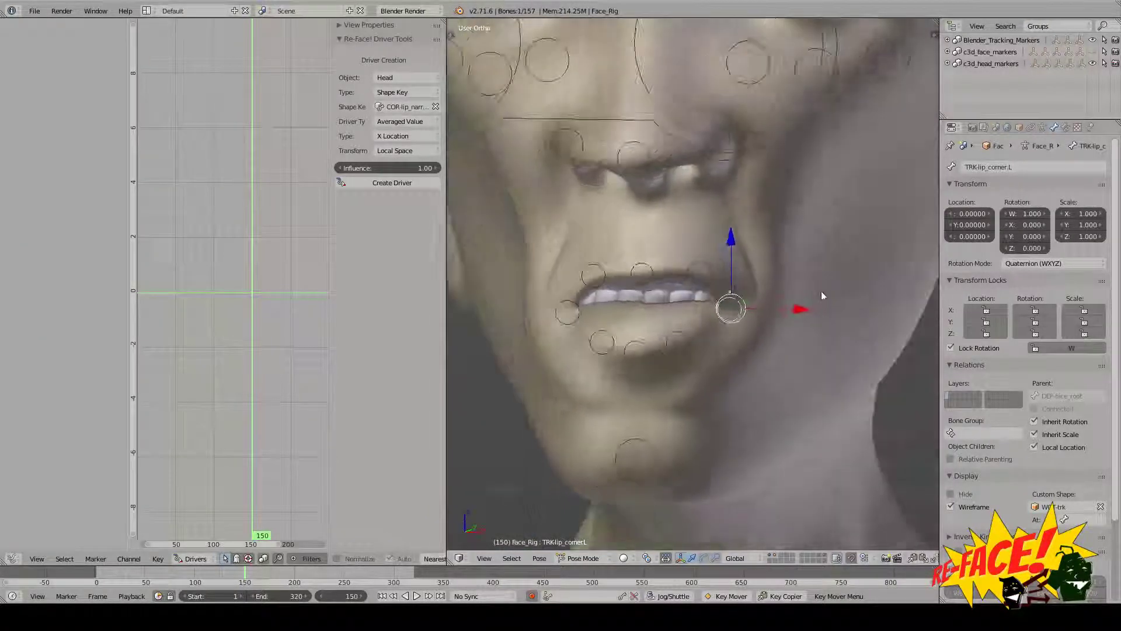
# - Select the Head mesh and examine its COR-lip_narrow.L shape key value against the mouth shape from the front
pyautogui.rightClick(837, 244)
pyautogui.click(1054, 128)
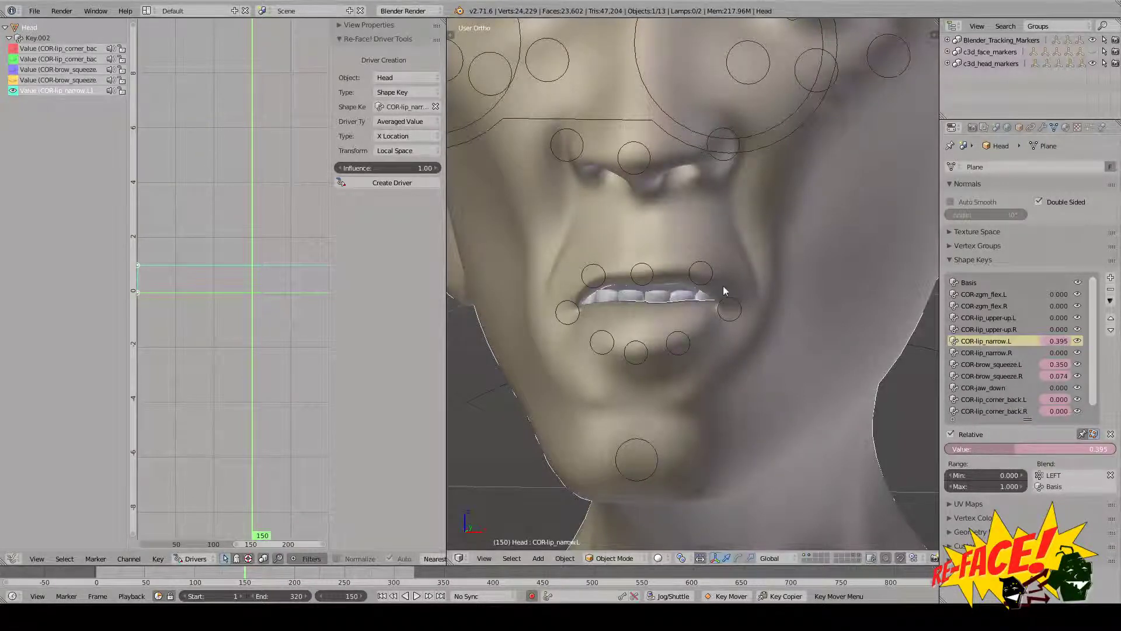
pyautogui.press('KP_1')
pyautogui.scroll(2, 741, 298)
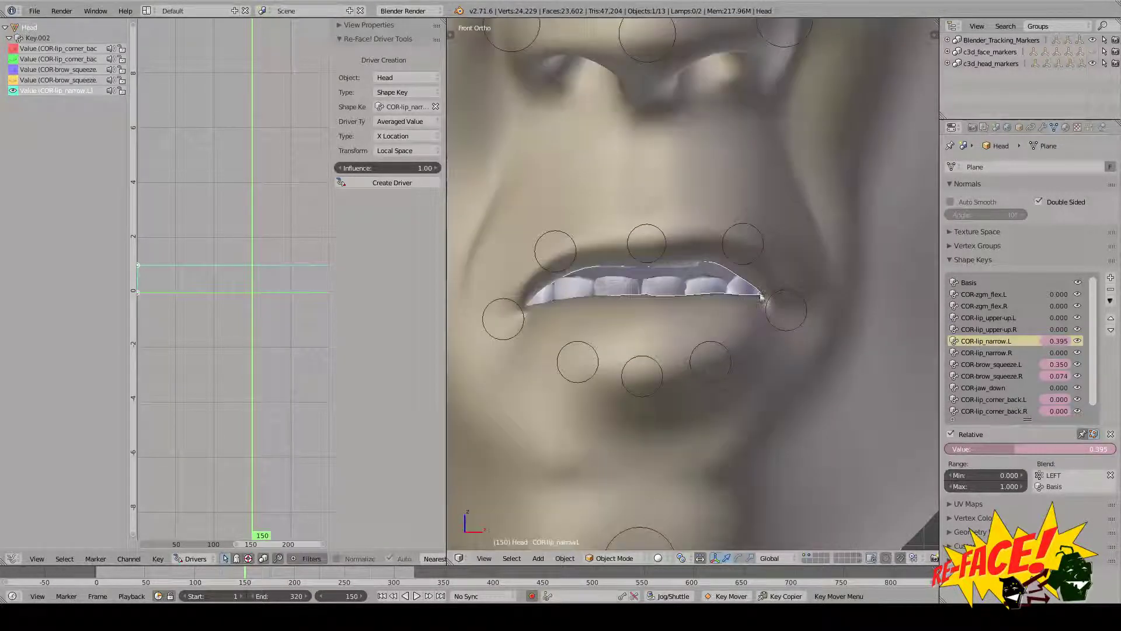
# - Play the animation with the mouth seen from the side to check the lip-narrowing driver
pyautogui.moveTo(760, 325)
pyautogui.mouseDown(button='middle')
pyautogui.moveTo(650, 325)
pyautogui.moveTo(778, 308)
pyautogui.moveTo(762, 309)
pyautogui.mouseUp(button='middle')
pyautogui.hotkey('shift', 'Left')
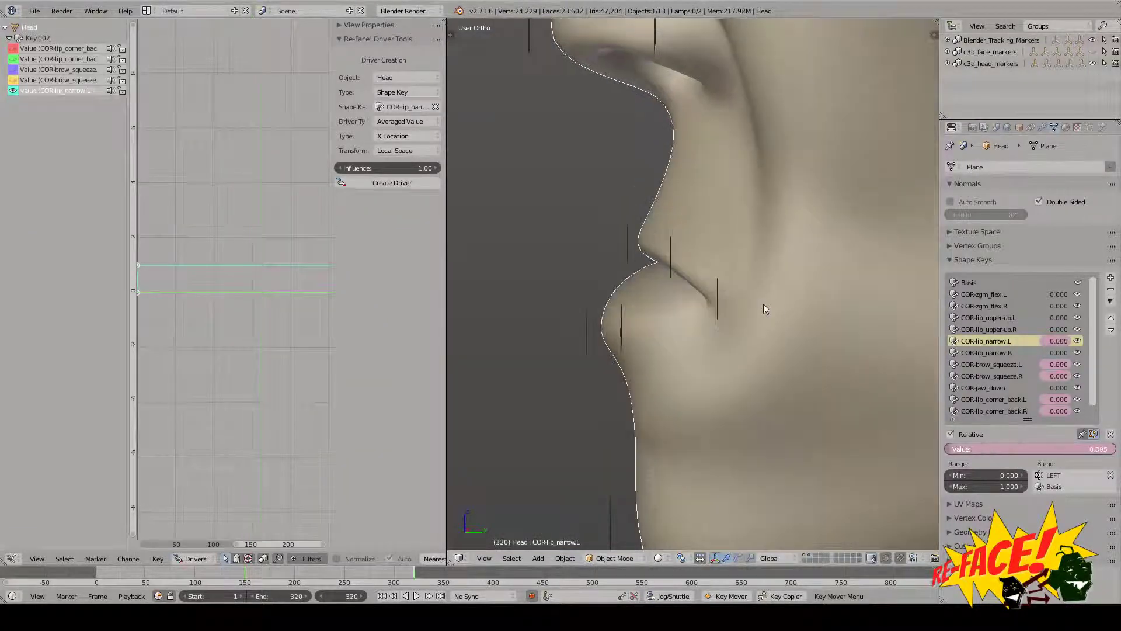
pyautogui.hotkey('alt', 'a')
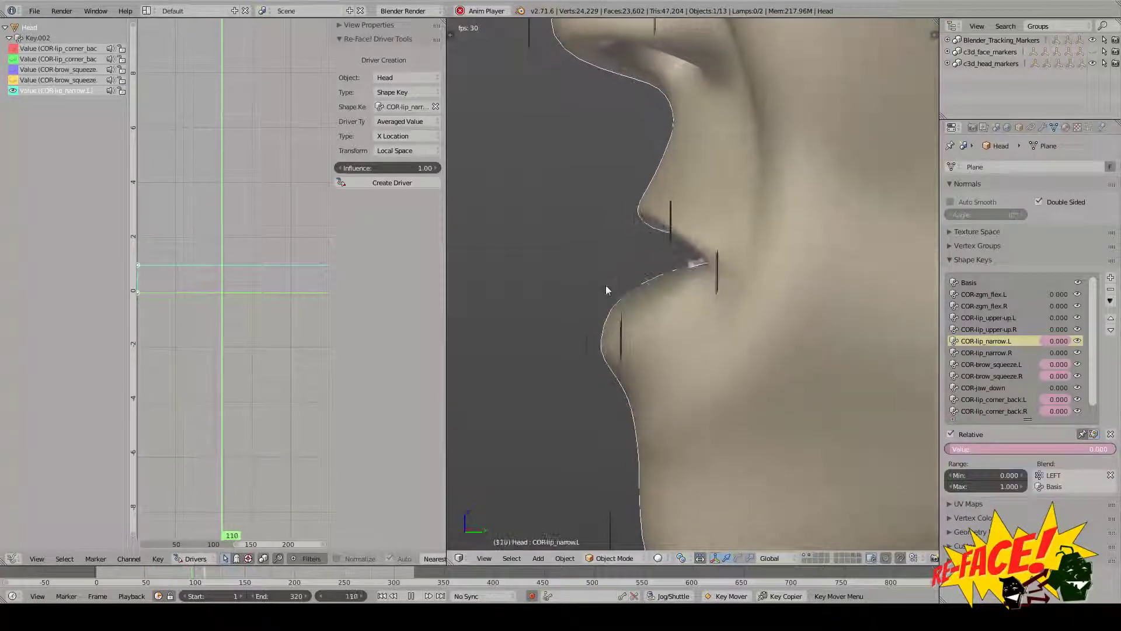
pyautogui.hotkey('alt', 'a')
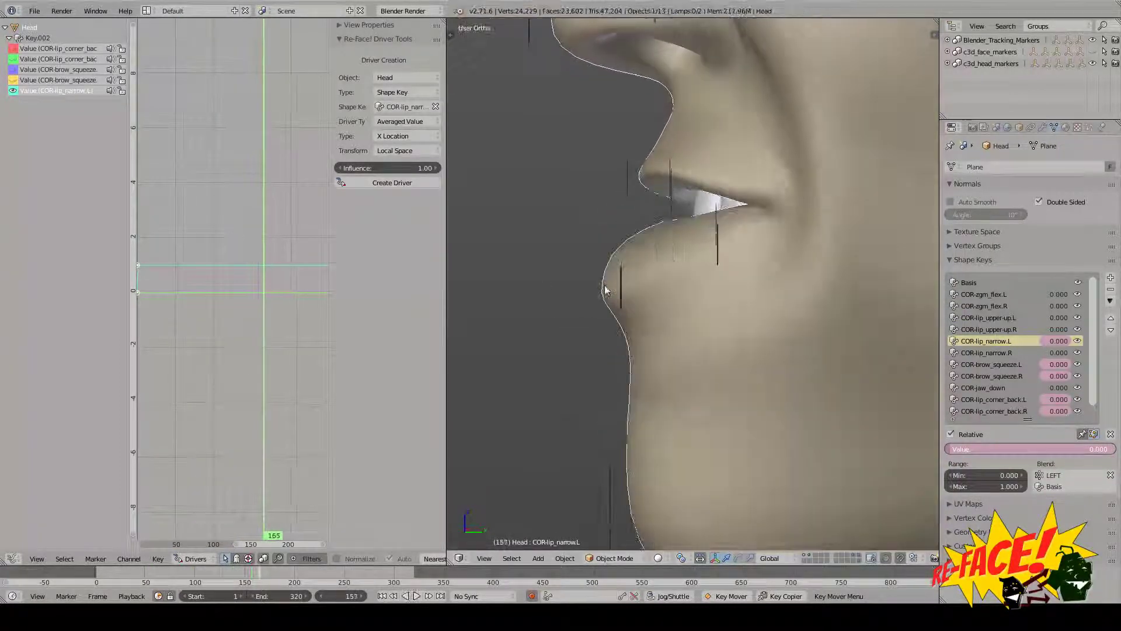
# - Return to frame 1, select the TRK-lip_corner.R bone, and set its X location to -0.01307
pyautogui.press('KP_1')
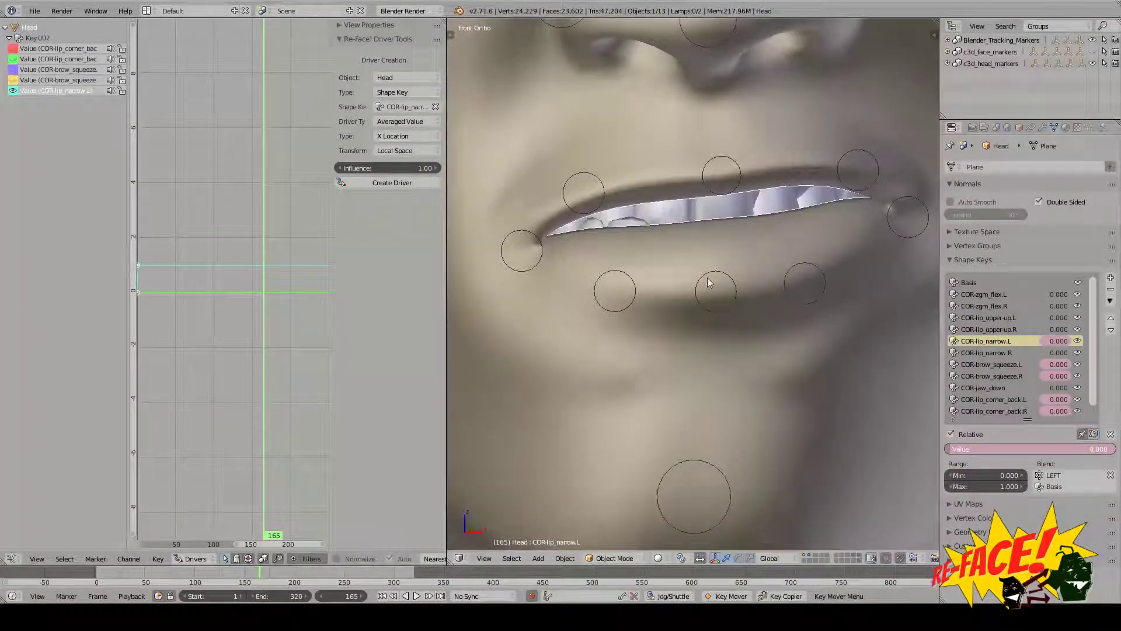
pyautogui.hotkey('shift', 'Left')
pyautogui.keyDown('shift'); pyautogui.moveTo(580, 362); pyautogui.dragTo(644, 356, button='middle'); pyautogui.keyUp('shift')
pyautogui.scroll(2, 644, 356)
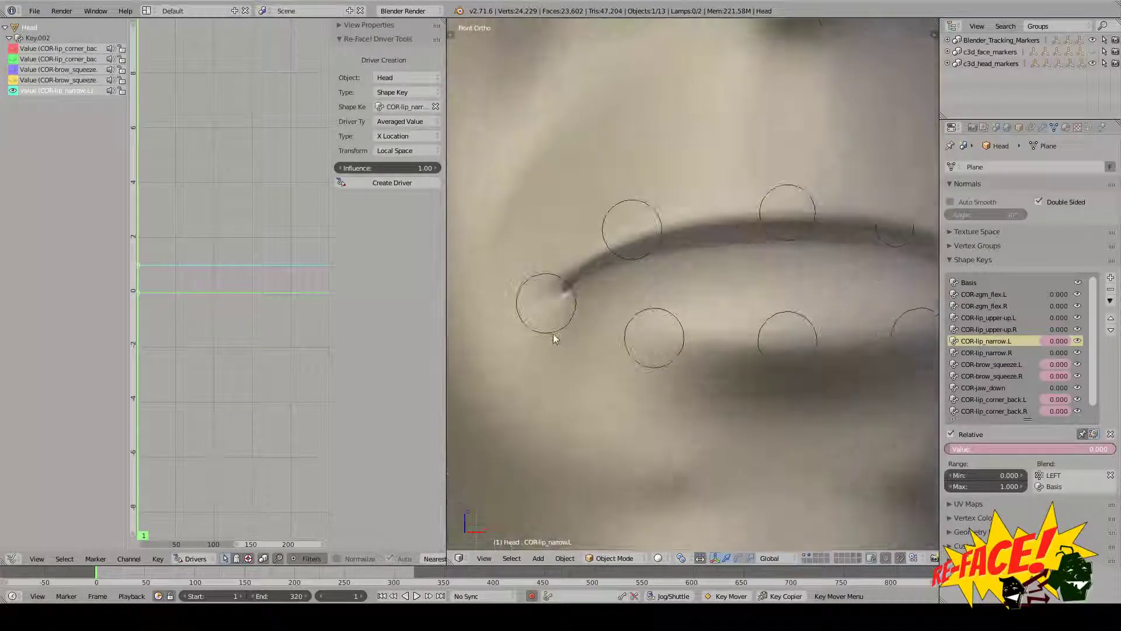
pyautogui.rightClick(555, 335)
pyautogui.keyDown('shift'); pyautogui.moveTo(586, 327); pyautogui.dragTo(676, 339, button='middle'); pyautogui.keyUp('shift')
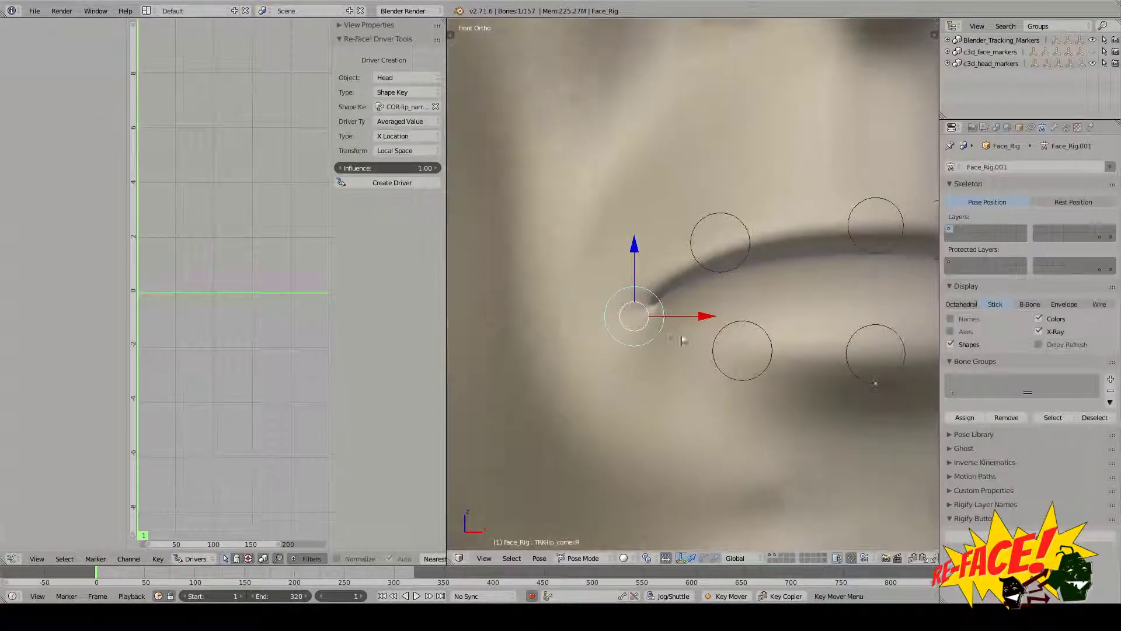
pyautogui.click(1054, 127)
pyautogui.click(965, 213)
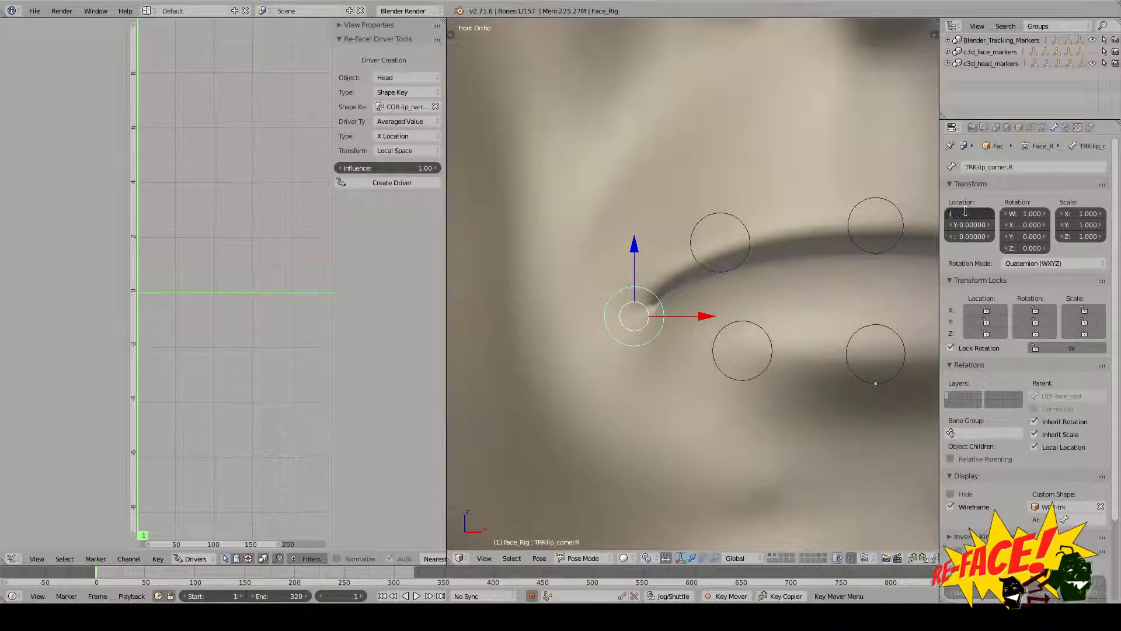
pyautogui.write('-0.01307')
pyautogui.press('Return')
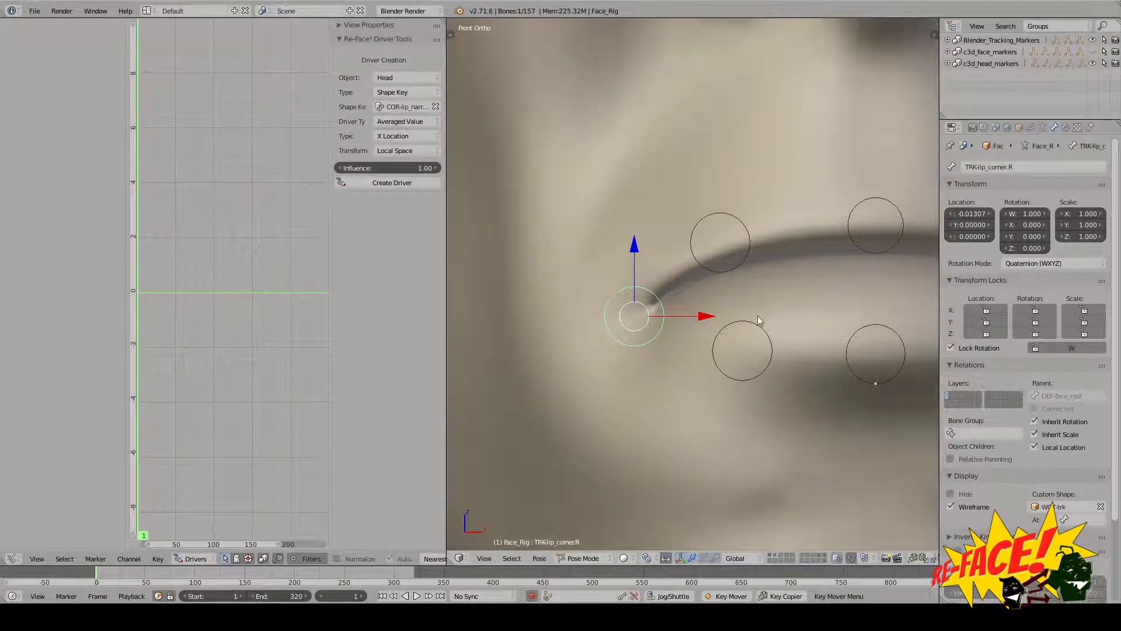
pyautogui.keyDown('shift'); pyautogui.moveTo(695, 322); pyautogui.dragTo(651, 330, button='middle'); pyautogui.keyUp('shift')
pyautogui.press('g')
pyautogui.press('x')
pyautogui.press('x')
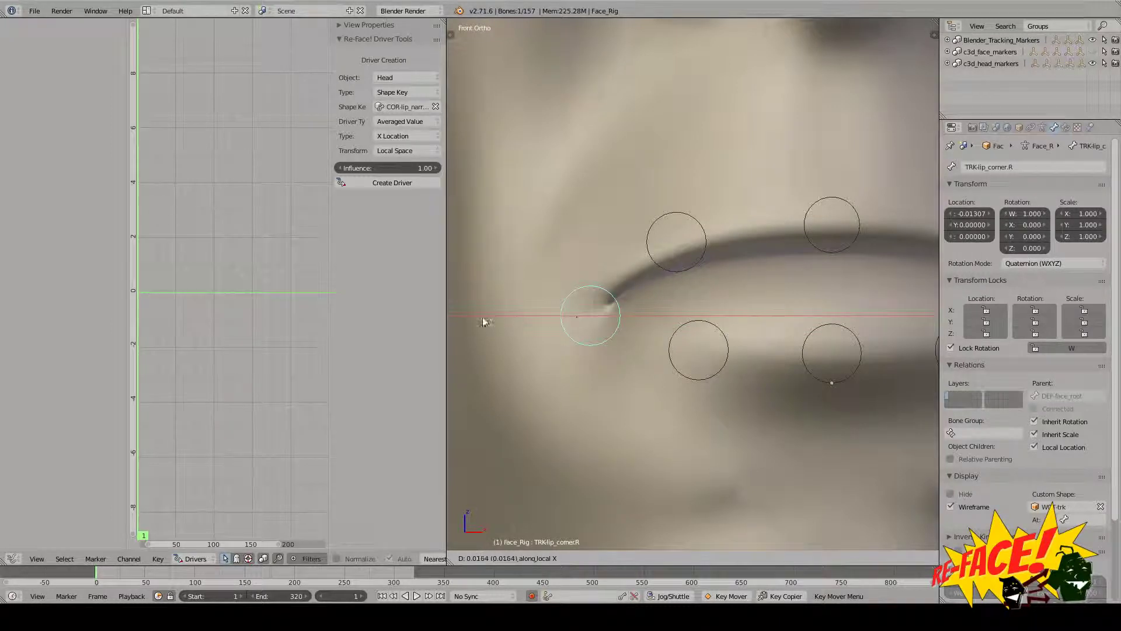
pyautogui.press('Escape')
pyautogui.press('g')
pyautogui.press('x')
pyautogui.press('x')
pyautogui.click(678, 317)
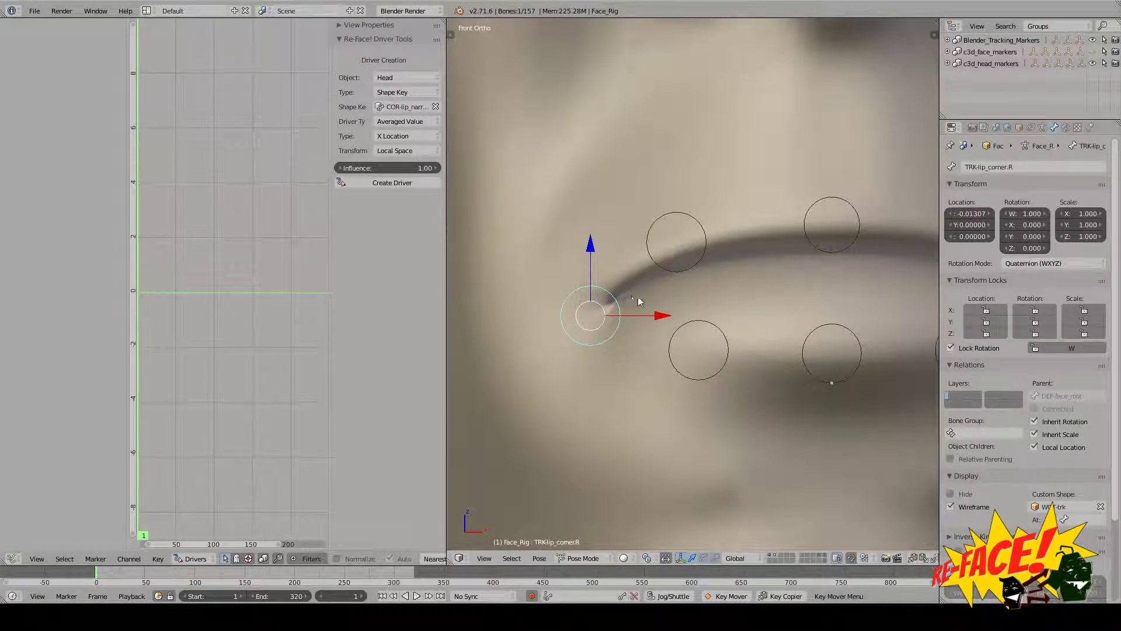
# - Create the COR-lip_narrow.R shape key driver from the posed right lip-corner bone, and reset the bone's X location to 0
pyautogui.scroll(-1, 677, 294)
pyautogui.scroll(1, 667, 294)
pyautogui.keyDown('shift'); pyautogui.moveTo(677, 294); pyautogui.dragTo(652, 293, button='middle'); pyautogui.keyUp('shift')
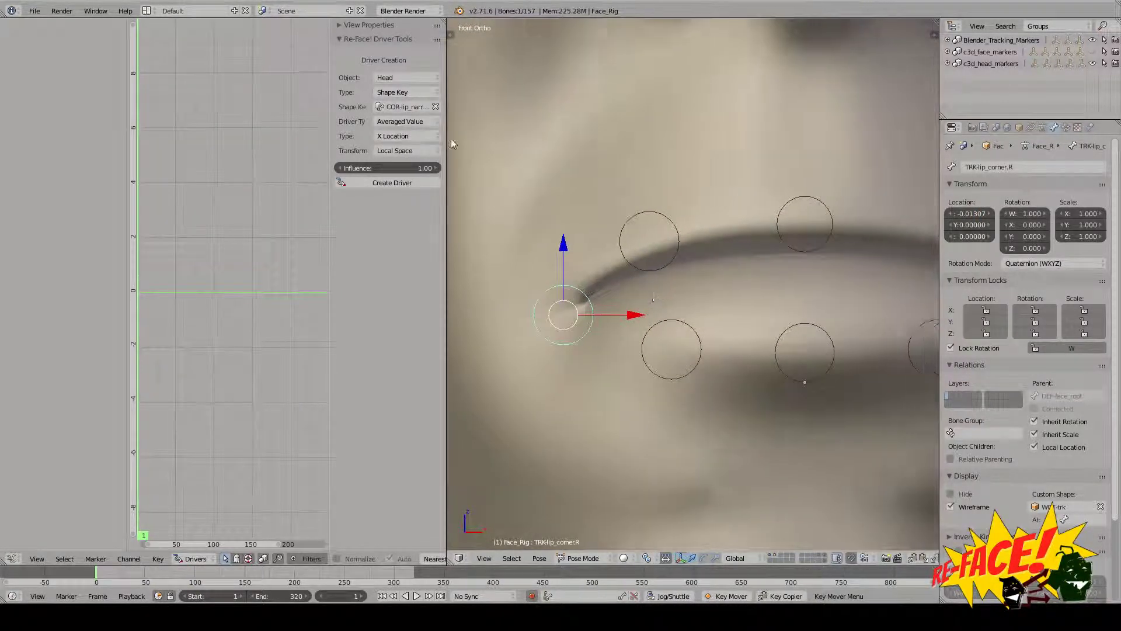
pyautogui.click(404, 107)
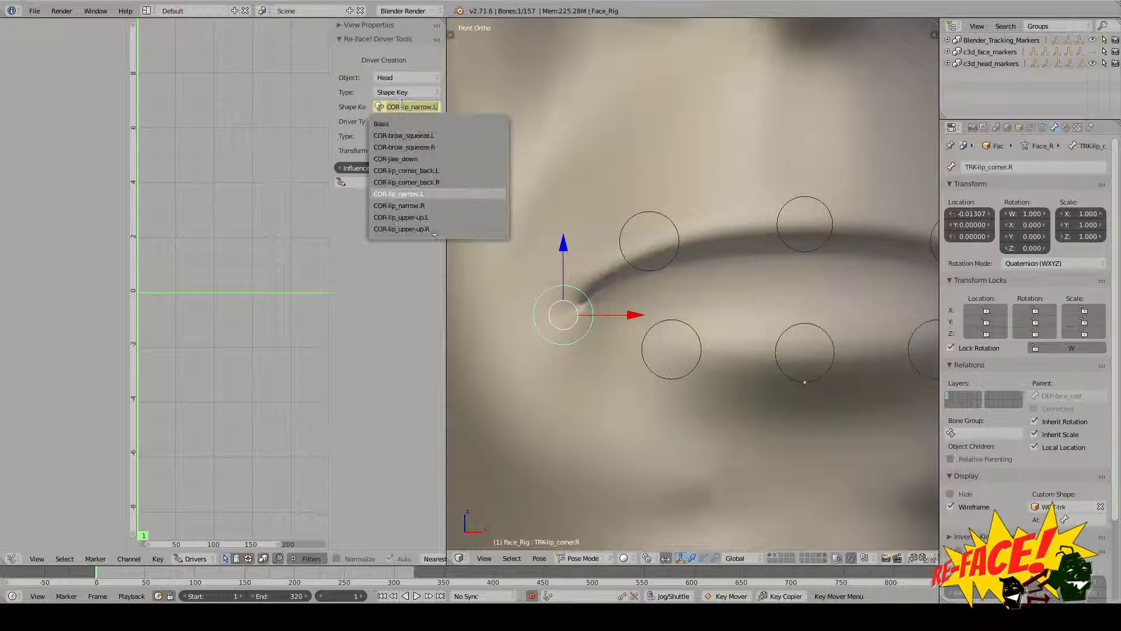
pyautogui.click(430, 206)
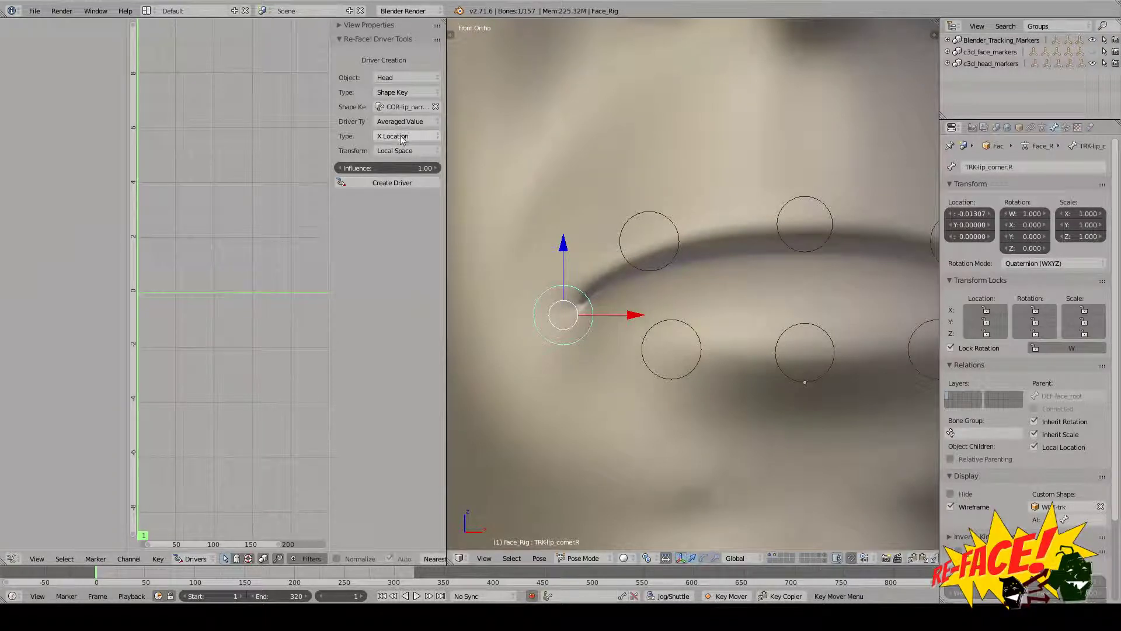
pyautogui.click(401, 184)
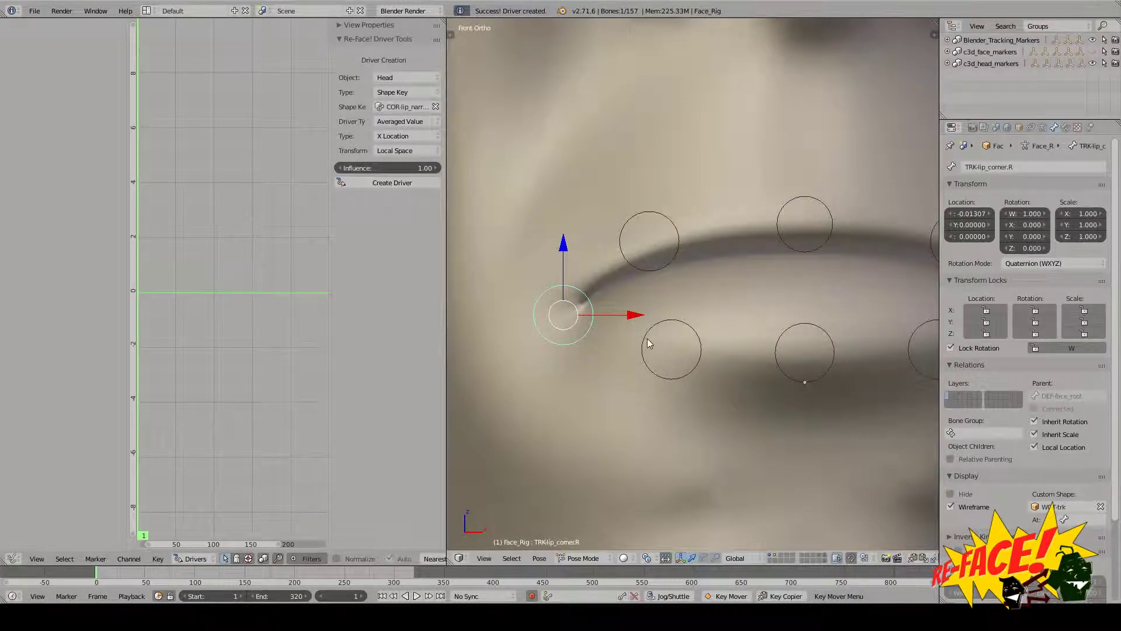
pyautogui.press('BackSpace')
# - Select the Head mesh, show its shape keys, and play the animation to frame 30 to check both lip-narrow values
pyautogui.scroll(-3, 656, 357)
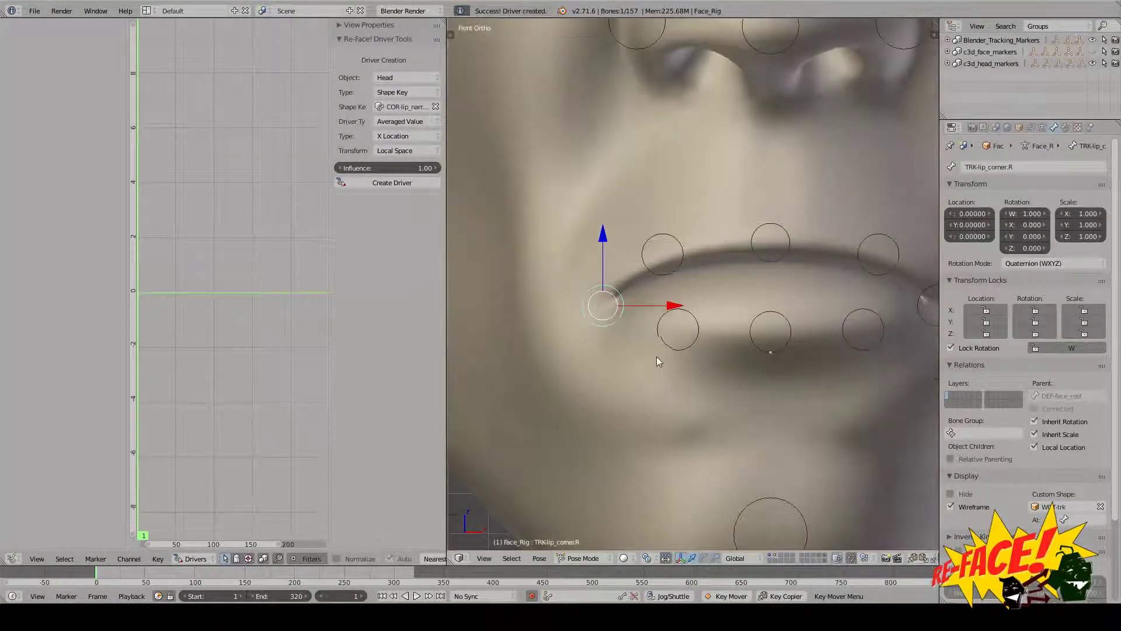
pyautogui.keyDown('shift'); pyautogui.moveTo(653, 357); pyautogui.dragTo(649, 362, button='middle'); pyautogui.keyUp('shift')
pyautogui.scroll(1, 648, 361)
pyautogui.rightClick(720, 188)
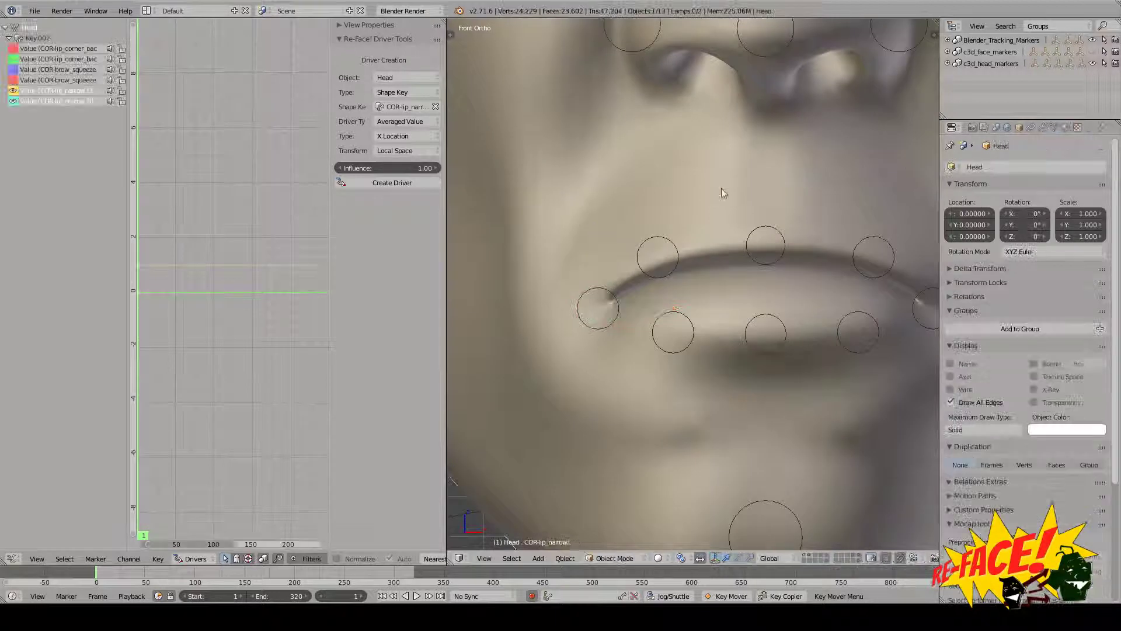
pyautogui.click(1055, 127)
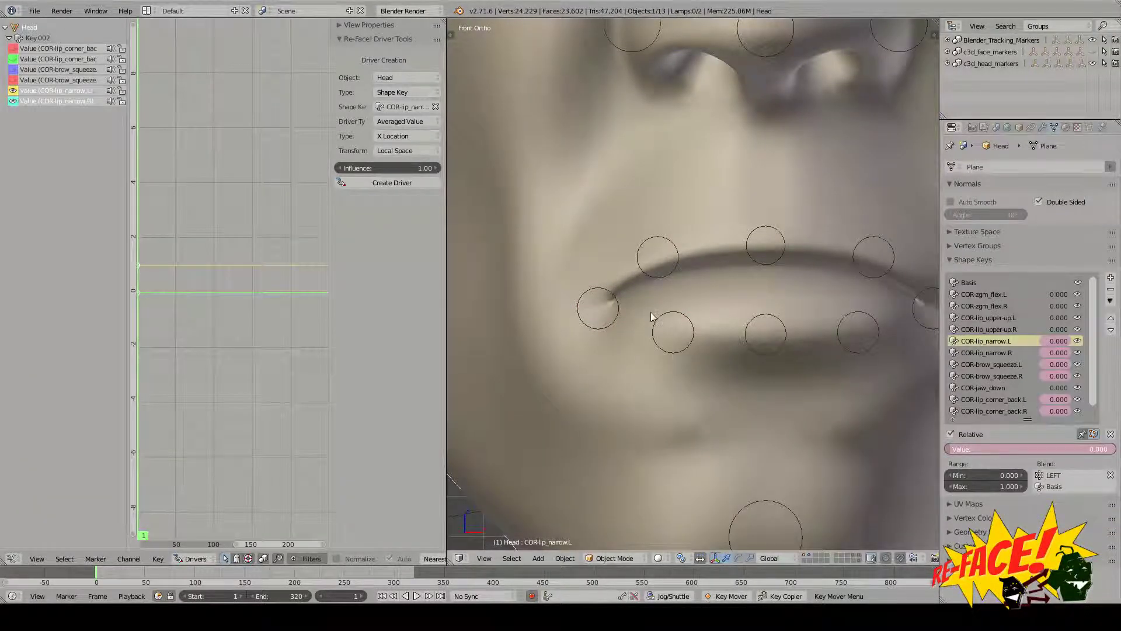
pyautogui.hotkey('alt', 'a')
pyautogui.hotkey('alt', 'a')
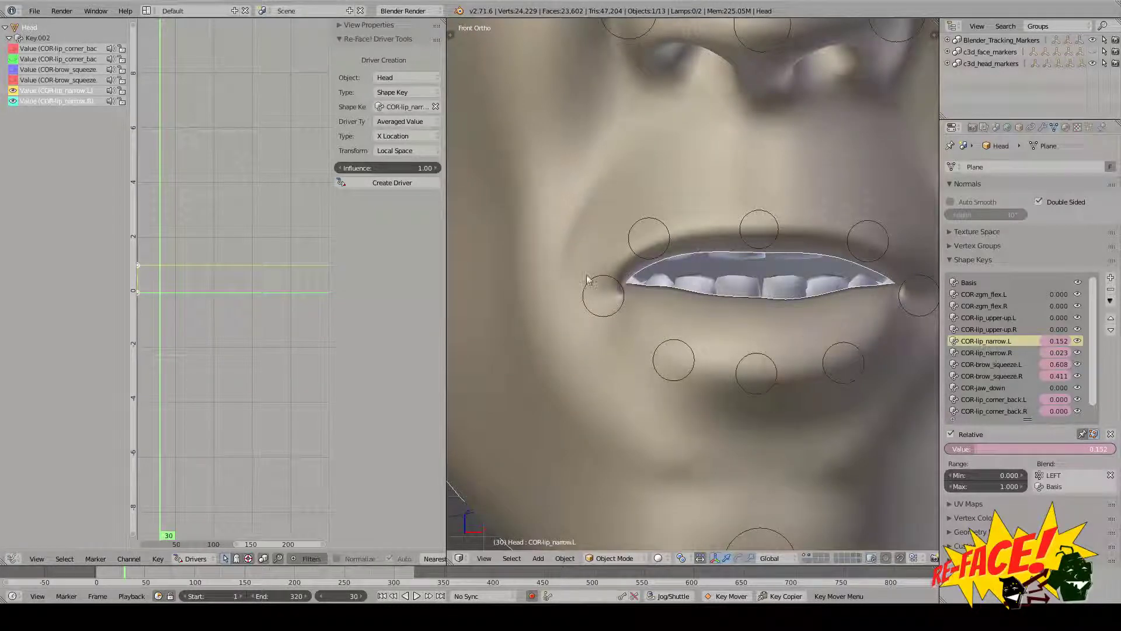
# - Play the animation with the whole head in view, and scrub back to frame 150 to examine the mouth
pyautogui.hotkey('alt', 'a')
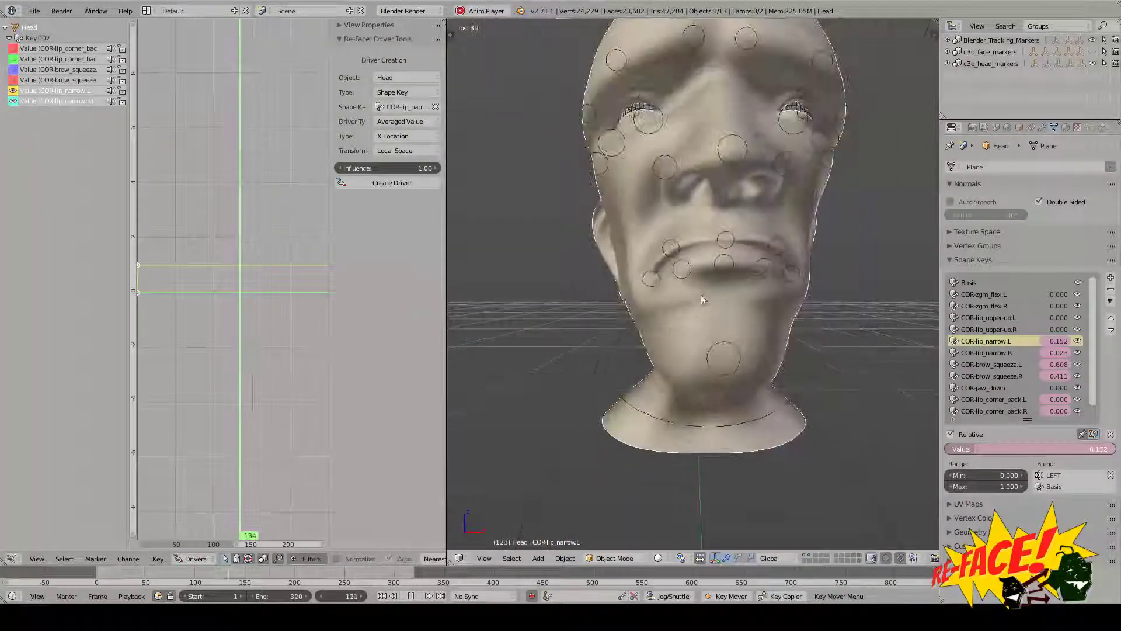
pyautogui.moveTo(701, 294); pyautogui.dragTo(727, 304, button='middle')
pyautogui.hotkey('alt', 'a')
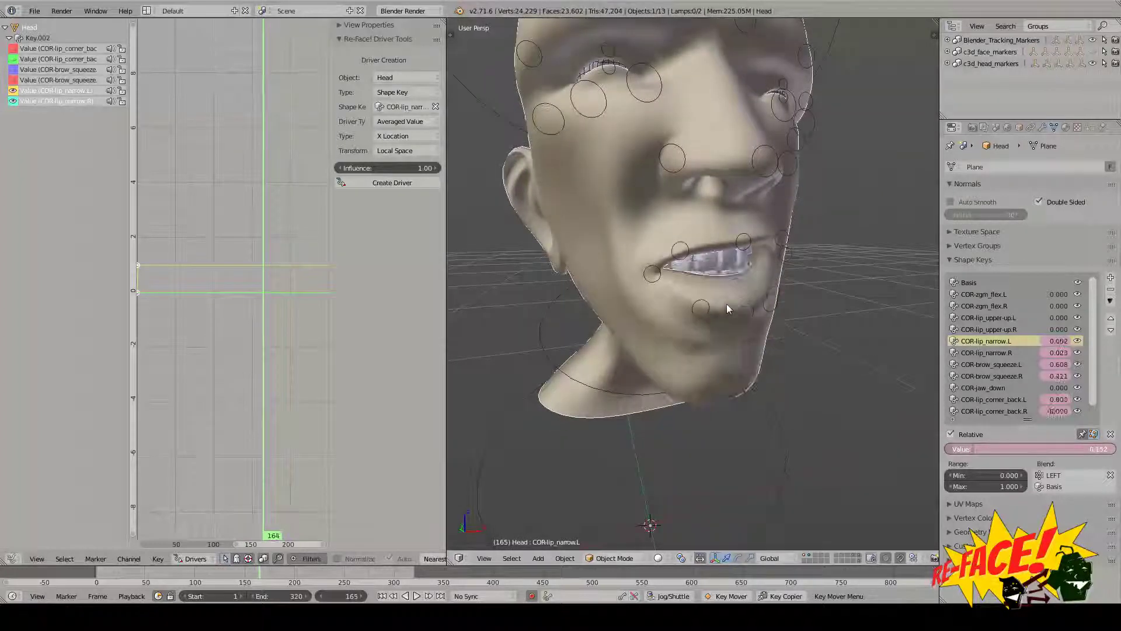
pyautogui.keyDown('alt'); pyautogui.scroll(15, 726, 304); pyautogui.keyUp('alt')
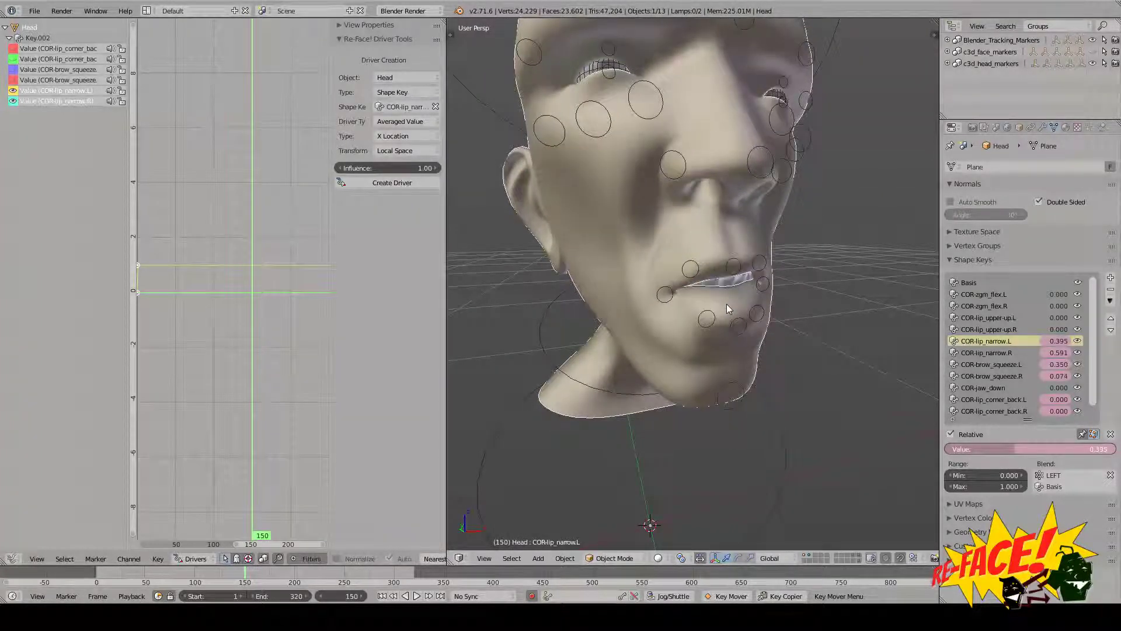
pyautogui.press('Left')
pyautogui.press('Right')
# - View the mouth from the side and move through the frames around 150 to examine the lip-narrowing shape
pyautogui.moveTo(727, 304); pyautogui.dragTo(650, 262, button='middle')
pyautogui.press('Left')
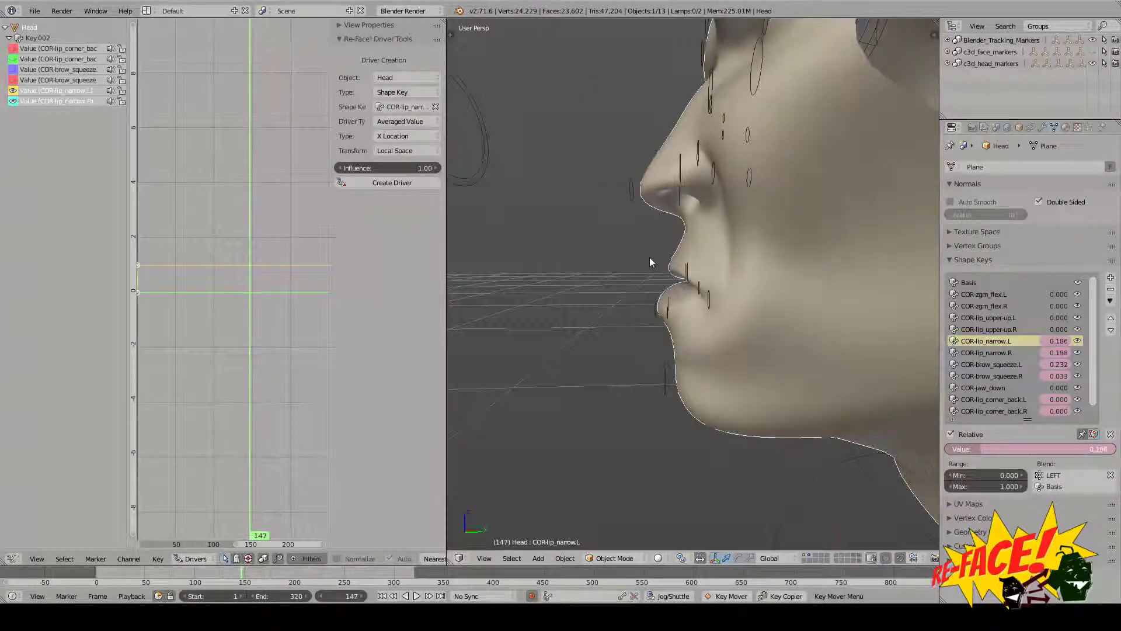
pyautogui.press('Right')
pyautogui.press('Right')
pyautogui.press('Right')
pyautogui.press('Right')
pyautogui.press('Right')
pyautogui.press('Left')
pyautogui.press('Left')
pyautogui.press('Left')
pyautogui.press('Left')
pyautogui.press('Left')
pyautogui.press('Left')
pyautogui.press('Left')
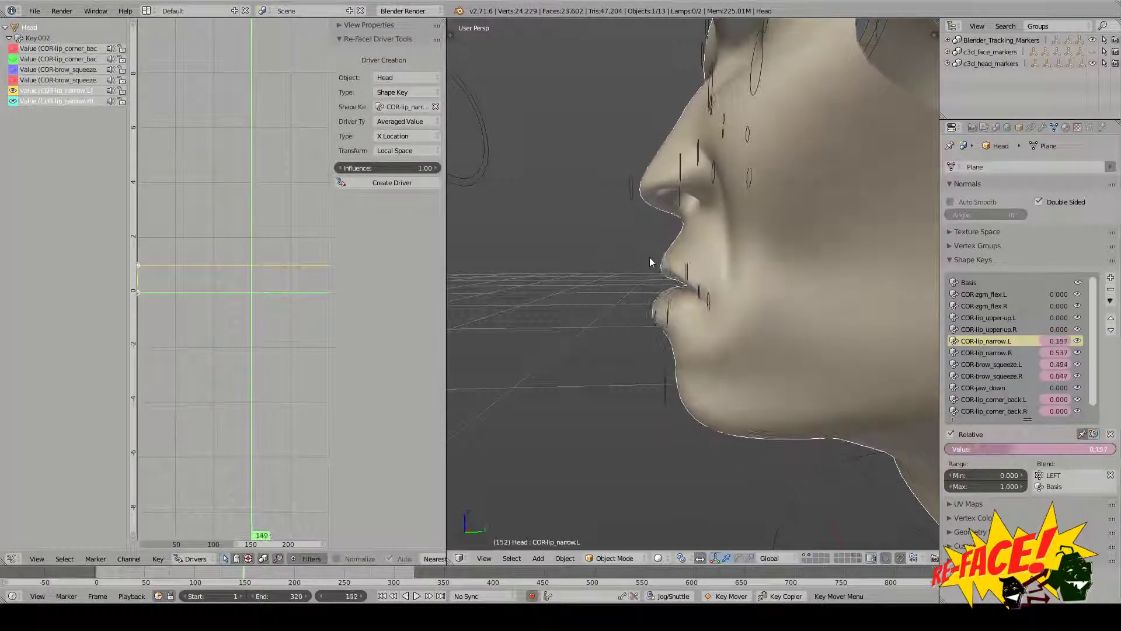
pyautogui.press('Left')
pyautogui.press('Left')
pyautogui.press('Left')
# - Return to frame 1, select the TRK-lip_corner.R bone, and examine its transform values while the animation plays
pyautogui.moveTo(601, 244); pyautogui.dragTo(730, 297, button='middle')
pyautogui.hotkey('shift', 'Left')
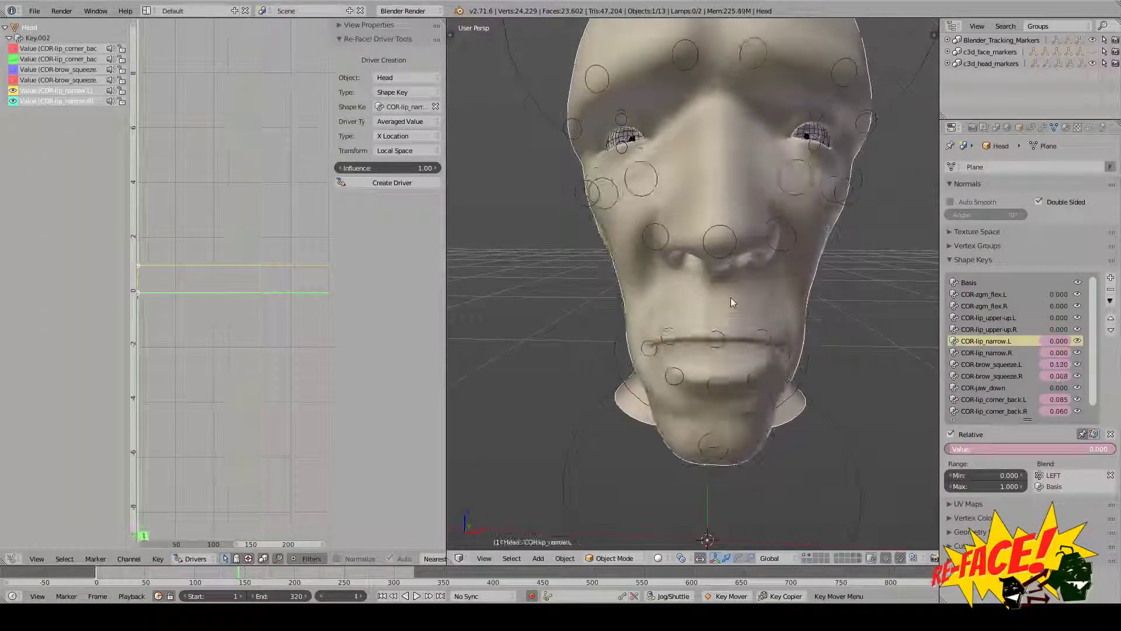
pyautogui.keyDown('shift'); pyautogui.moveTo(703, 350); pyautogui.dragTo(704, 297, button='middle'); pyautogui.keyUp('shift')
pyautogui.scroll(1, 704, 298)
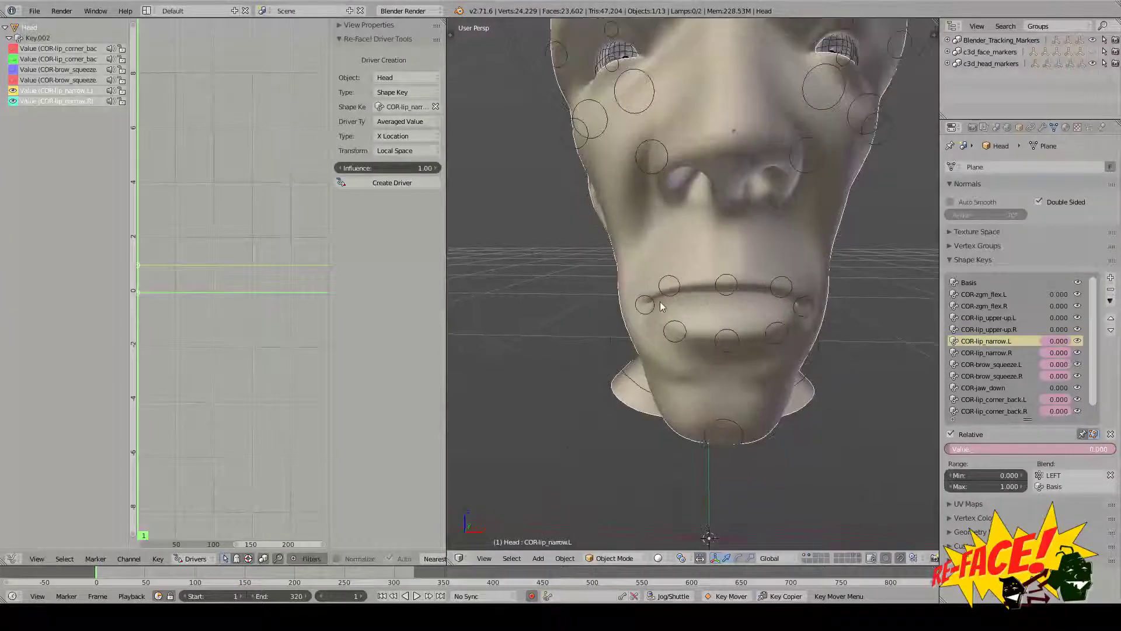
pyautogui.rightClick(646, 302)
pyautogui.click(1054, 127)
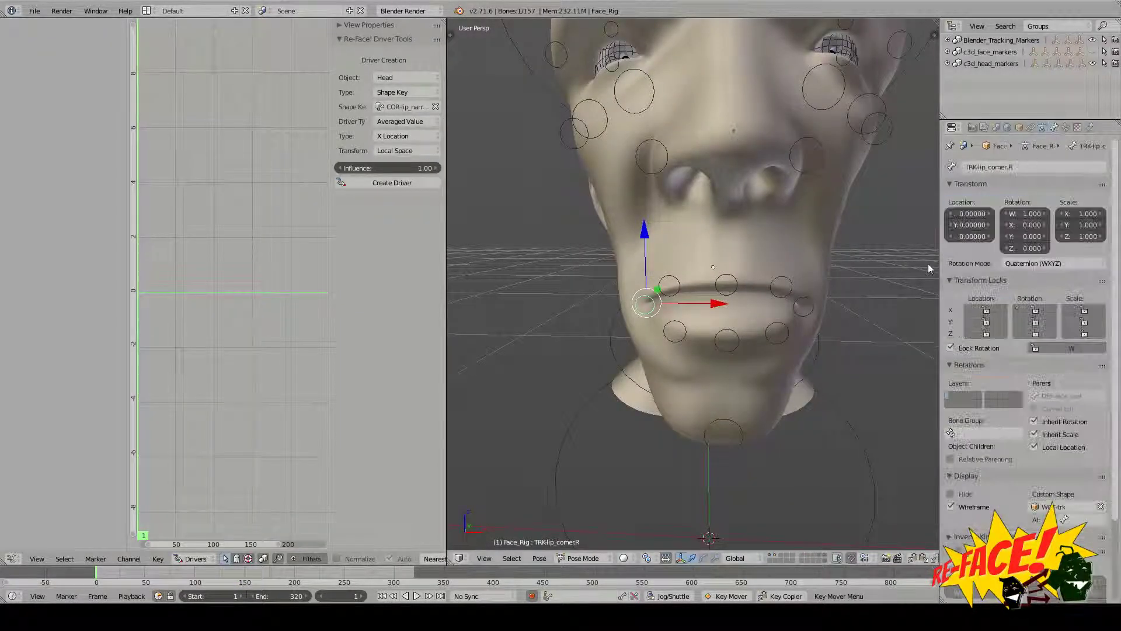
pyautogui.hotkey('alt', 'a')
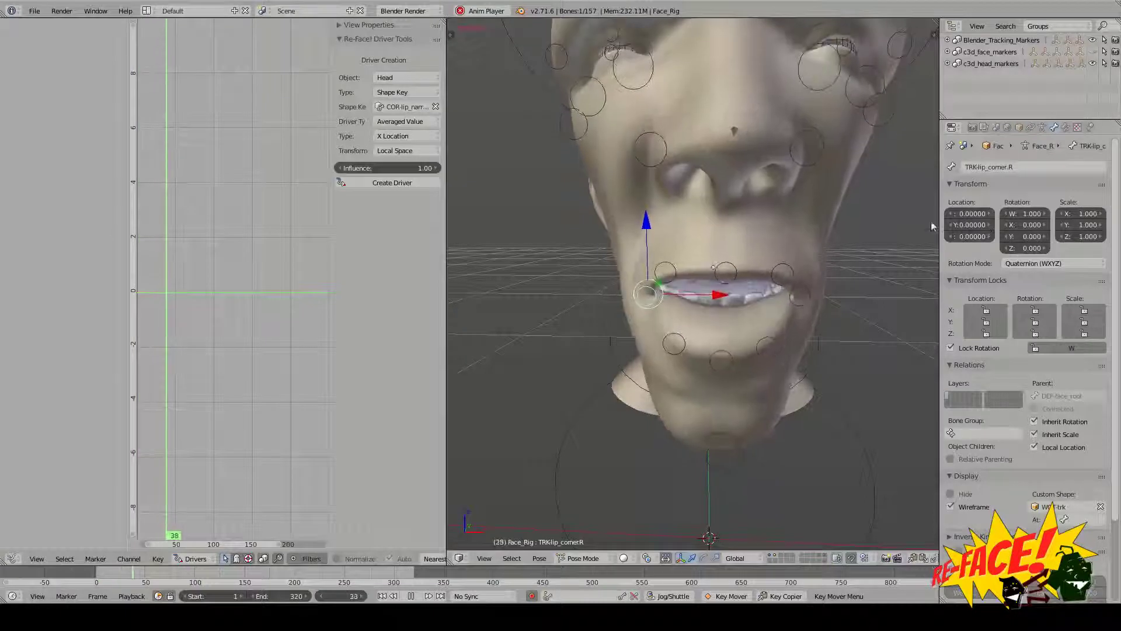
pyautogui.hotkey('alt', 'a')
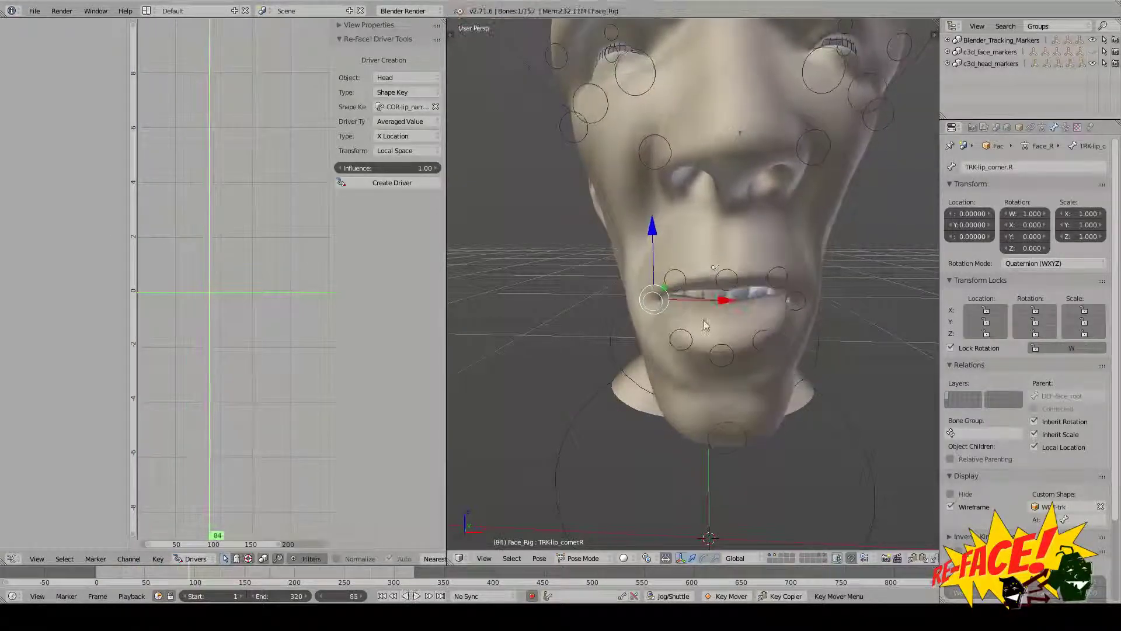
# - Show the bone constraints of TRK-lip_corner.R to examine its Copy Location setup
pyautogui.moveTo(777, 323); pyautogui.dragTo(708, 310, button='middle')
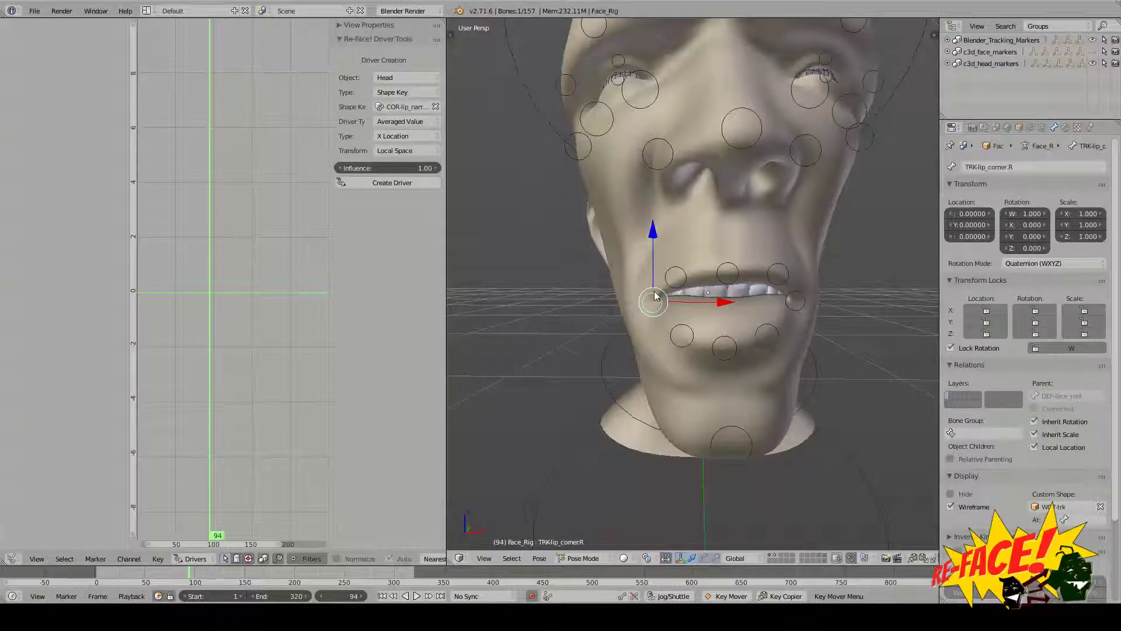
pyautogui.moveTo(664, 301); pyautogui.dragTo(624, 312, button='middle')
pyautogui.scroll(-1, 625, 311)
pyautogui.click(1066, 128)
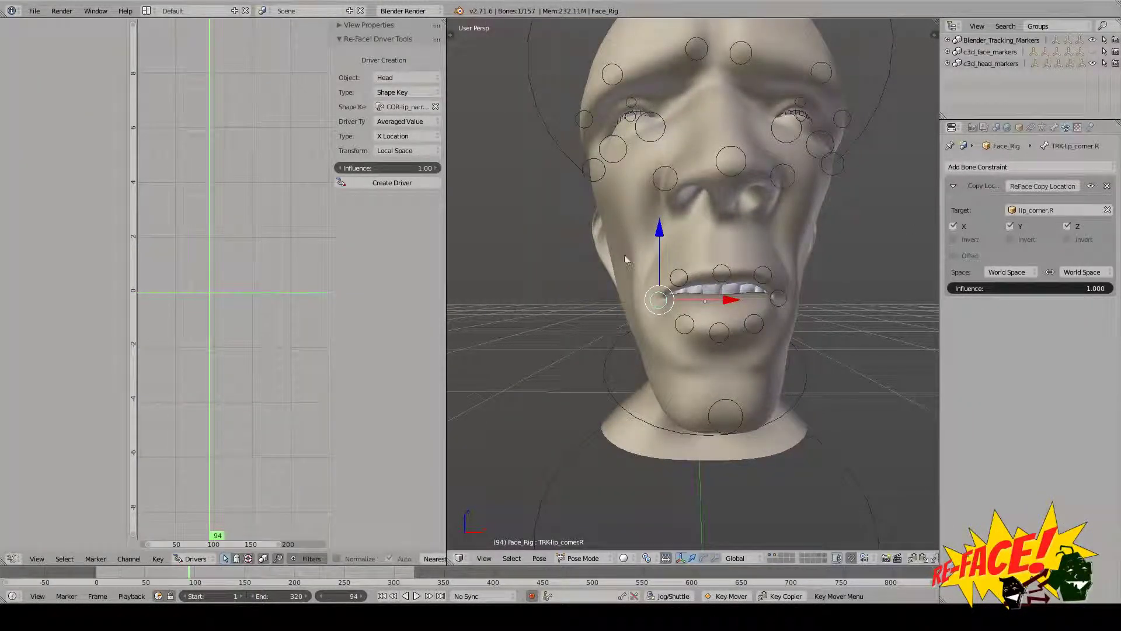
# - Select the Head mesh, examine its shape key values at frame 94, and return to frame 1
pyautogui.rightClick(622, 259)
pyautogui.moveTo(622, 261); pyautogui.dragTo(658, 268, button='middle')
pyautogui.scroll(1, 657, 267)
pyautogui.click(1056, 128)
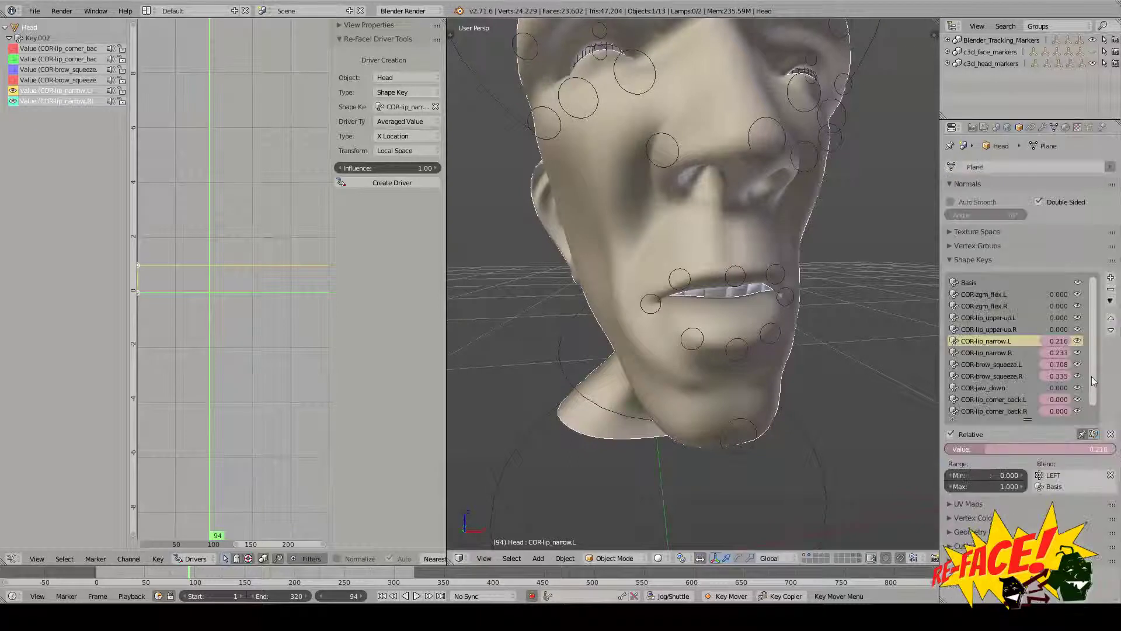
pyautogui.hotkey('shift', 'Left')
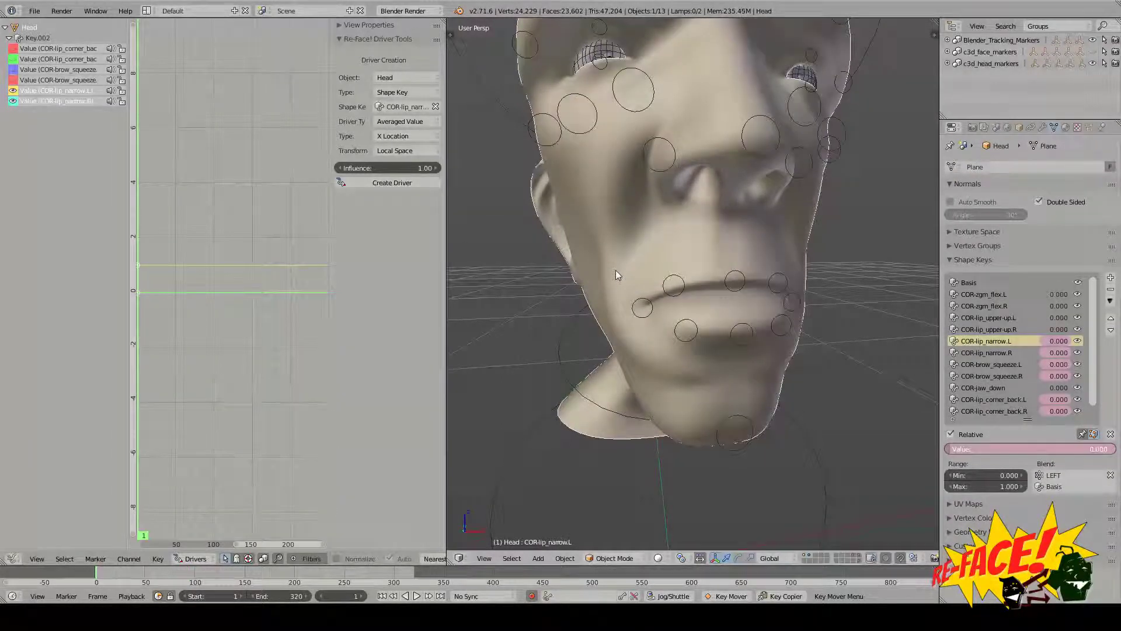
# - Set the driver creation type to Image Texture and choose Face as its material
pyautogui.moveTo(617, 273); pyautogui.dragTo(583, 371, button='middle')
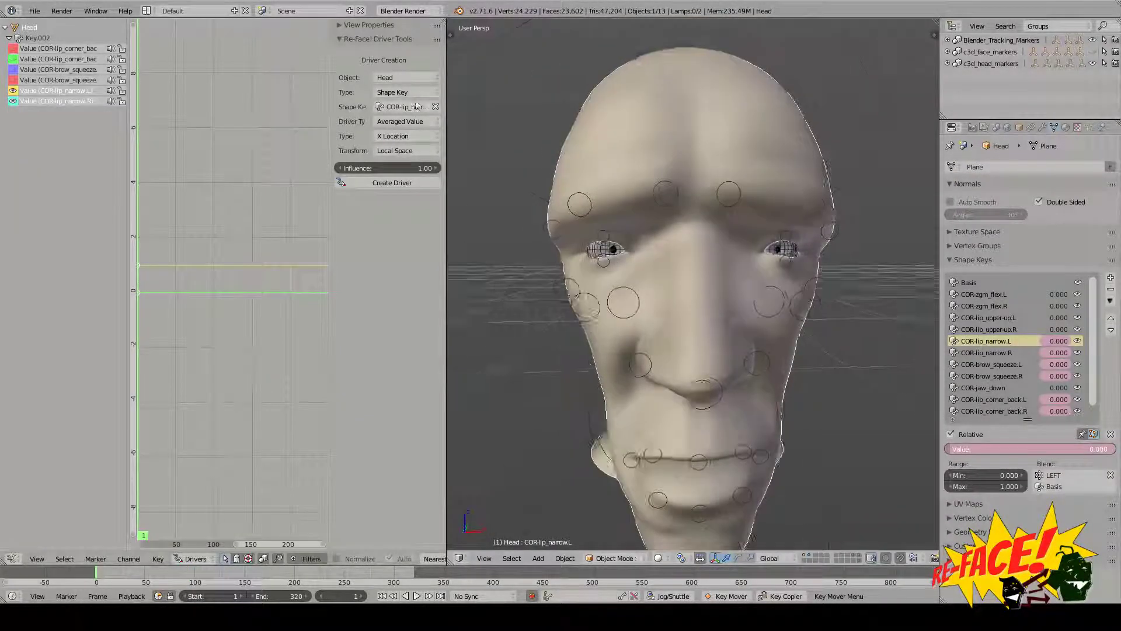
pyautogui.click(403, 93)
pyautogui.click(403, 70)
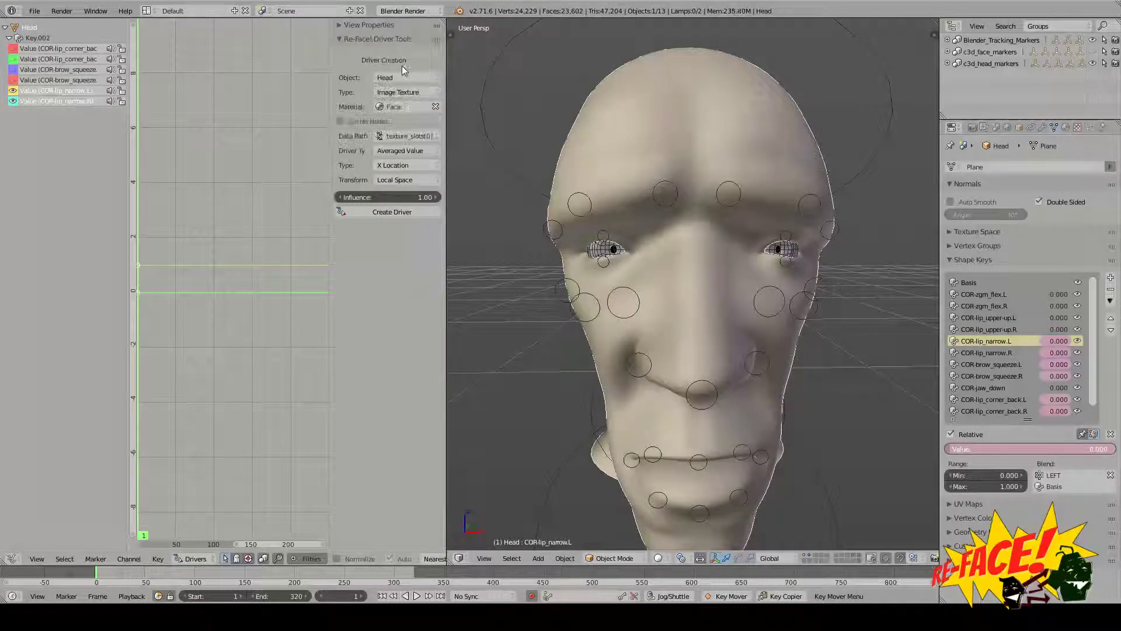
pyautogui.click(394, 107)
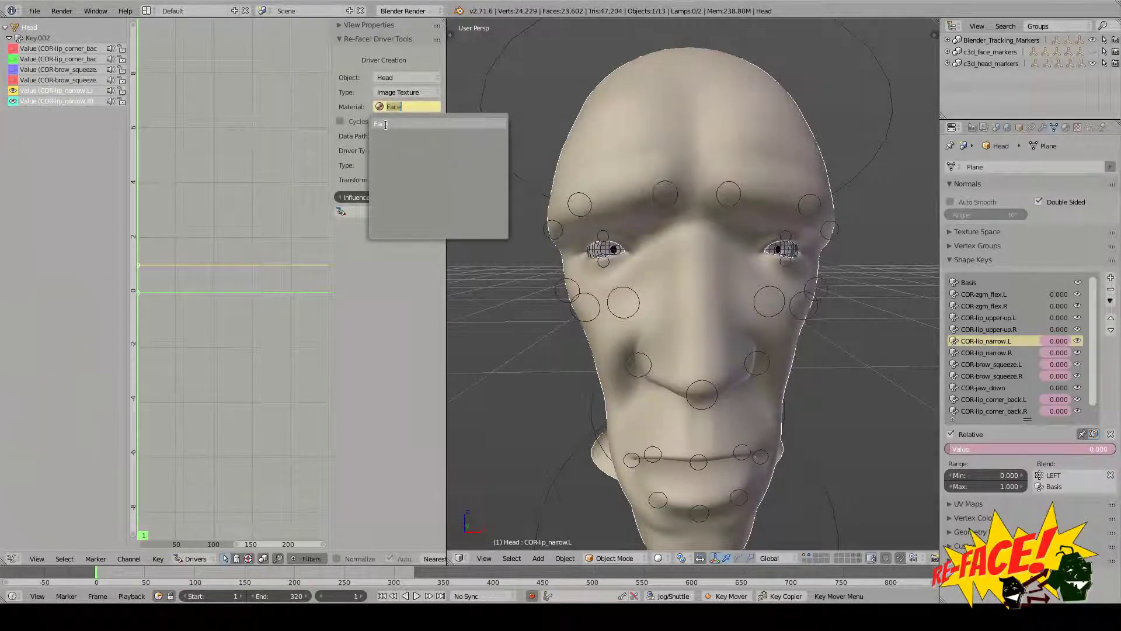
pyautogui.click(382, 124)
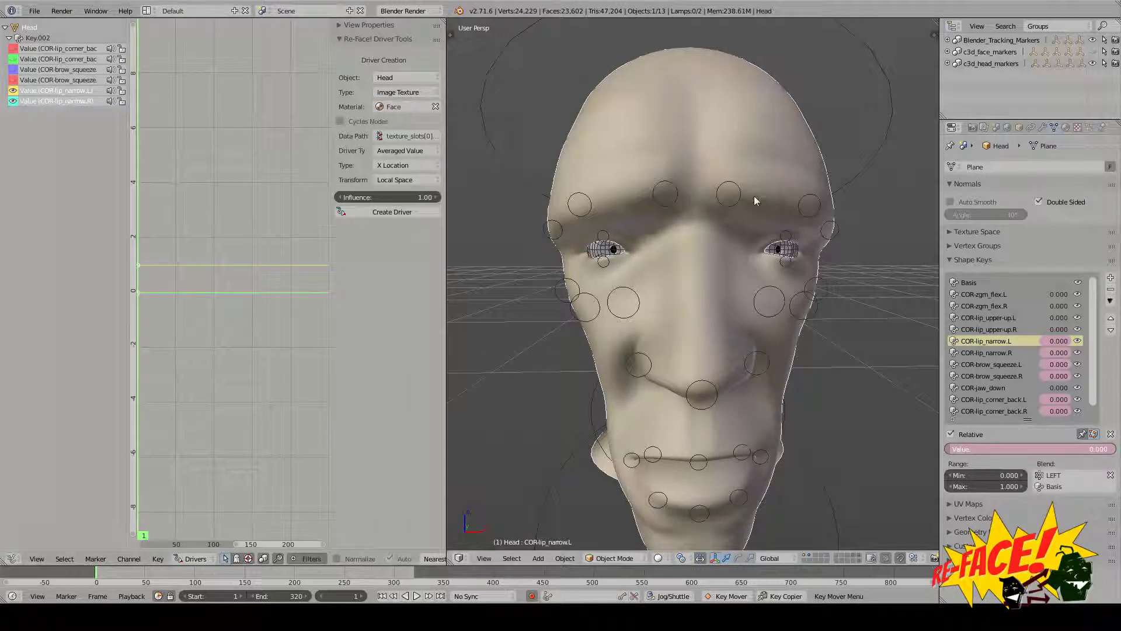
# - Clear the Data Path of the Image Texture driver
pyautogui.moveTo(754, 195); pyautogui.dragTo(686, 199, button='middle')
pyautogui.click(416, 138)
pyautogui.press('BackSpace')
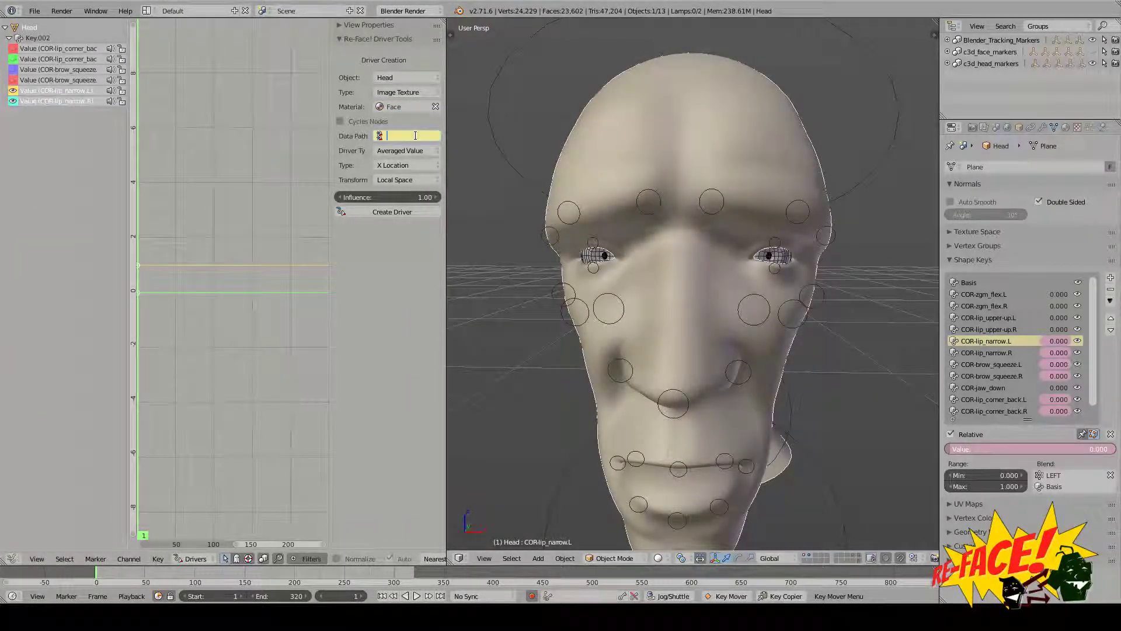
pyautogui.press('Return')
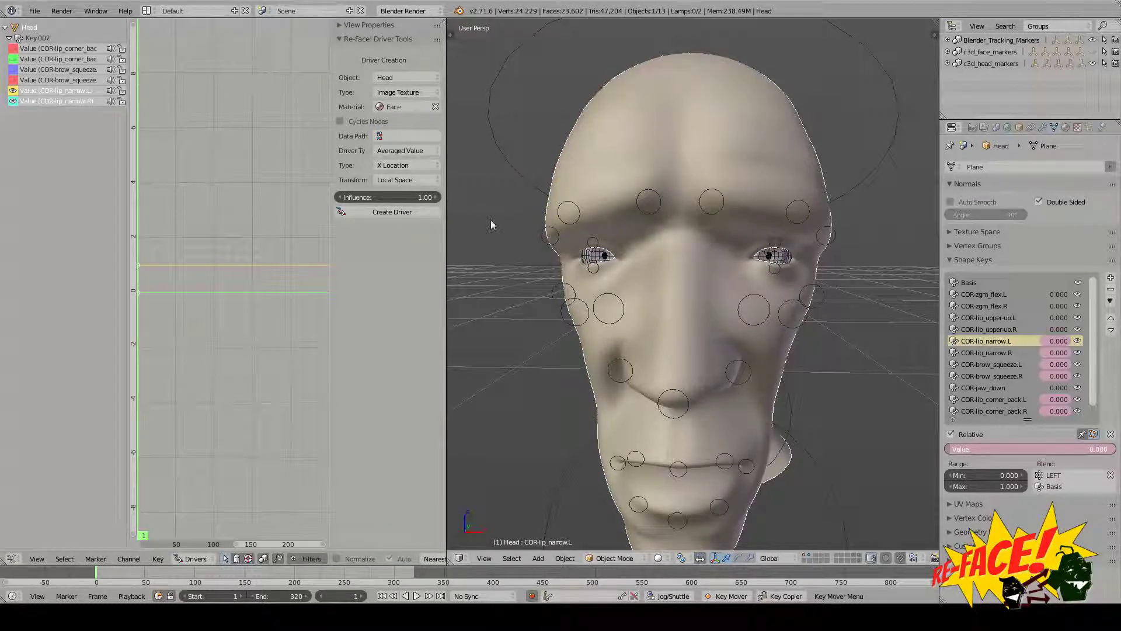
# - Copy the data path of the Normal influence of the Face material's forehead_right_bump texture
pyautogui.click(1066, 128)
pyautogui.scroll(2, 1034, 330)
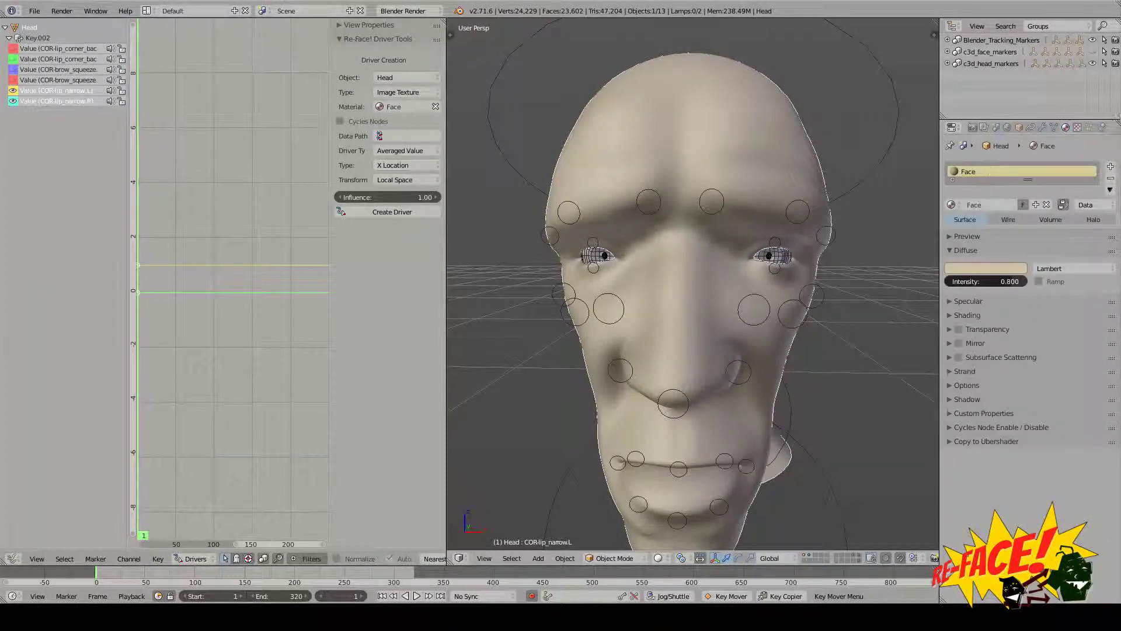
pyautogui.click(1077, 128)
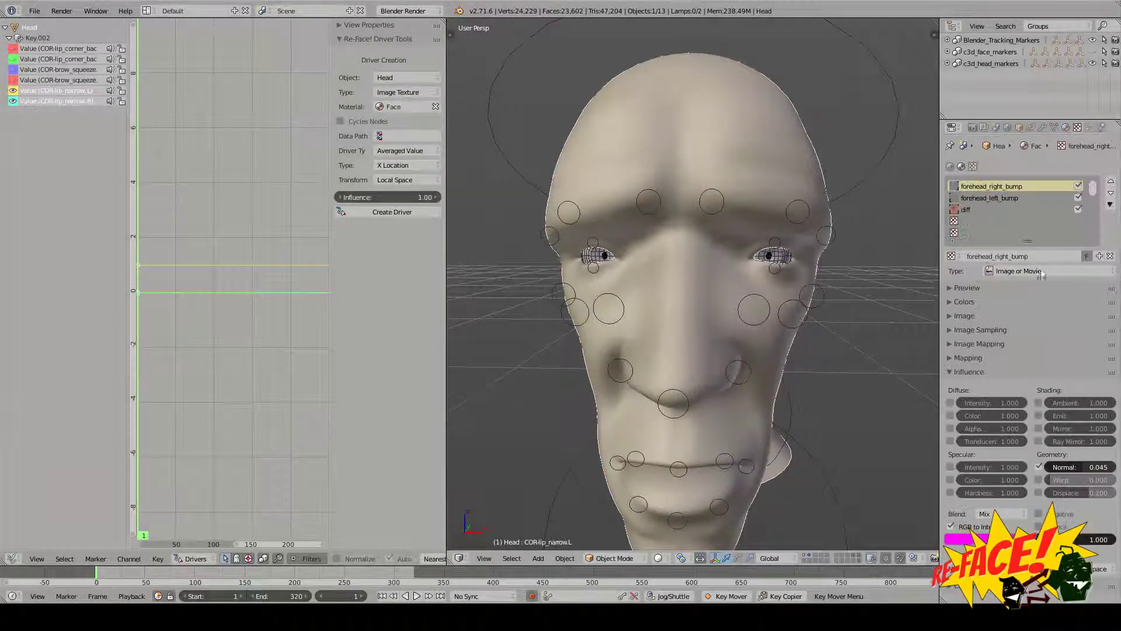
pyautogui.rightClick(1081, 466)
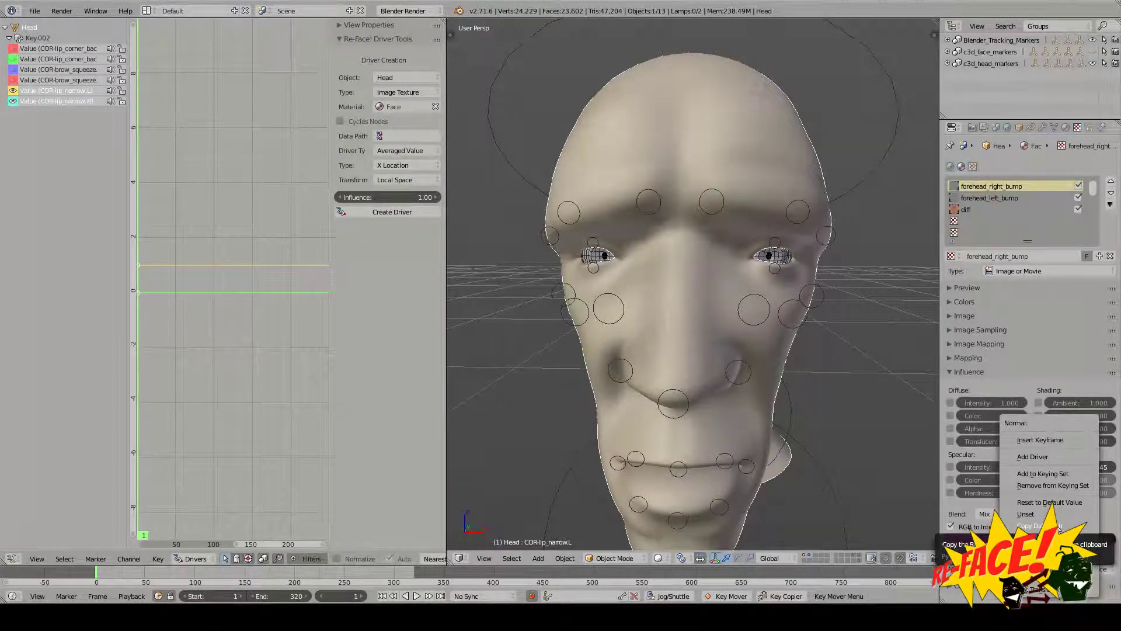
pyautogui.click(1038, 526)
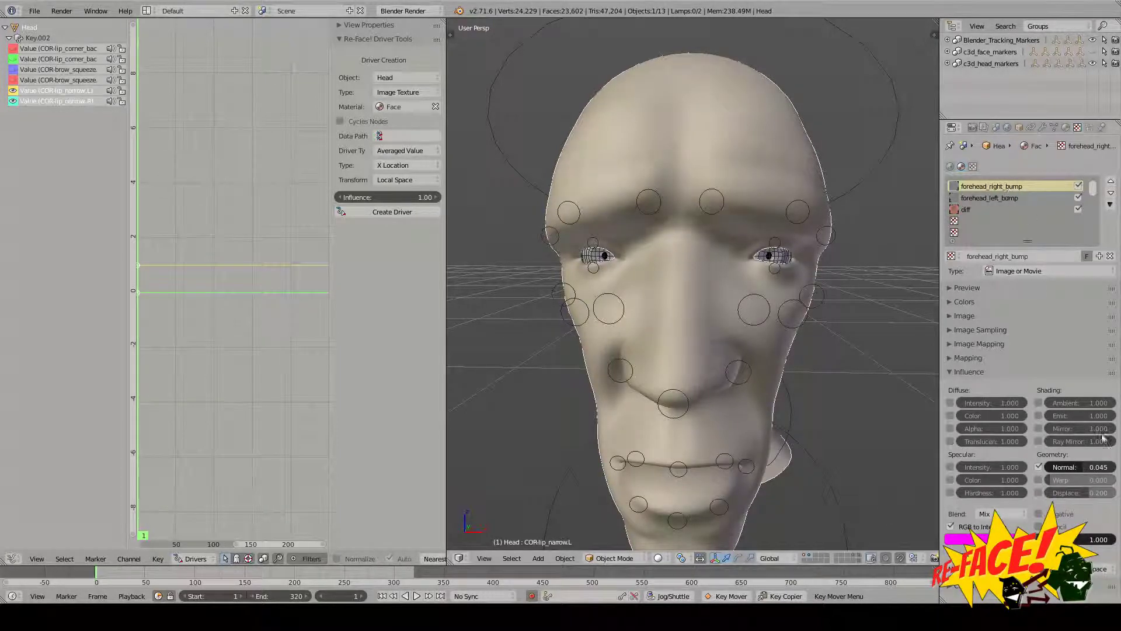
pyautogui.rightClick(1084, 467)
pyautogui.click(1044, 462)
# - Paste the forehead_right_bump Normal path into the Data Path of the Image Texture driver
pyautogui.scroll(-1, 559, 318)
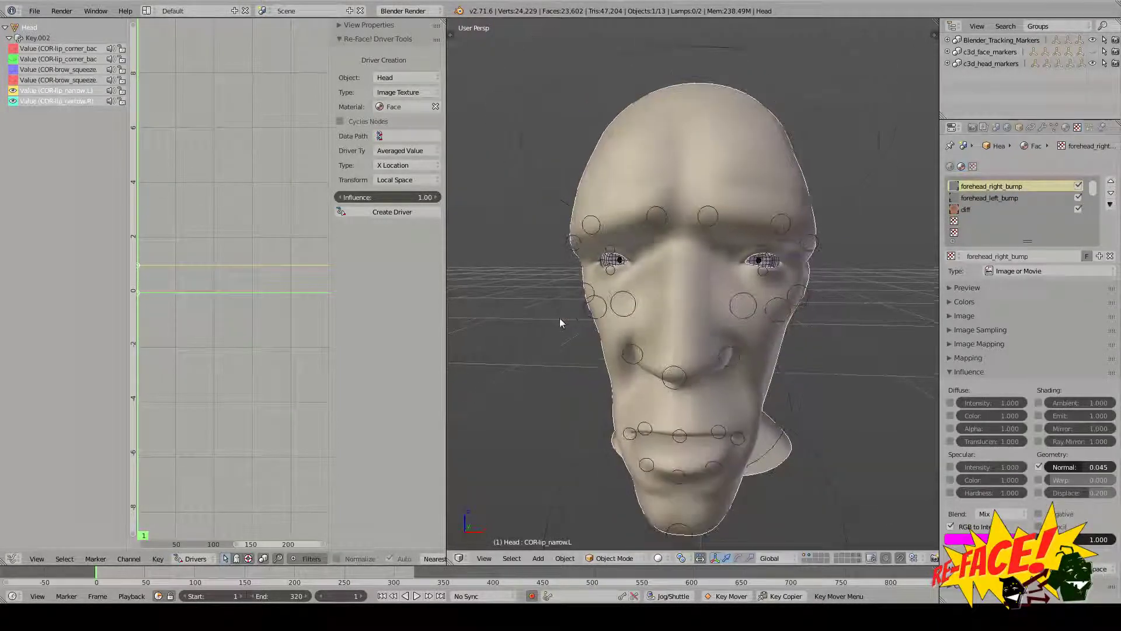
pyautogui.scroll(1, 559, 317)
pyautogui.moveTo(559, 317)
pyautogui.mouseDown(button='middle')
pyautogui.moveTo(566, 325)
pyautogui.moveTo(552, 320)
pyautogui.mouseUp(button='middle')
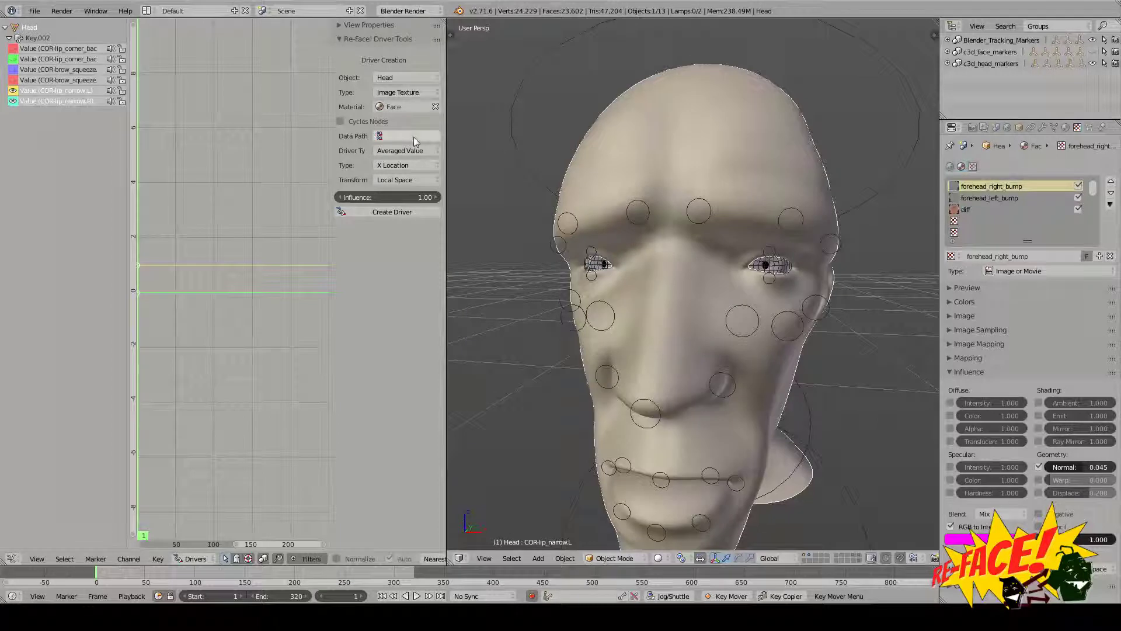
pyautogui.hotkey('ctrl', 'v')
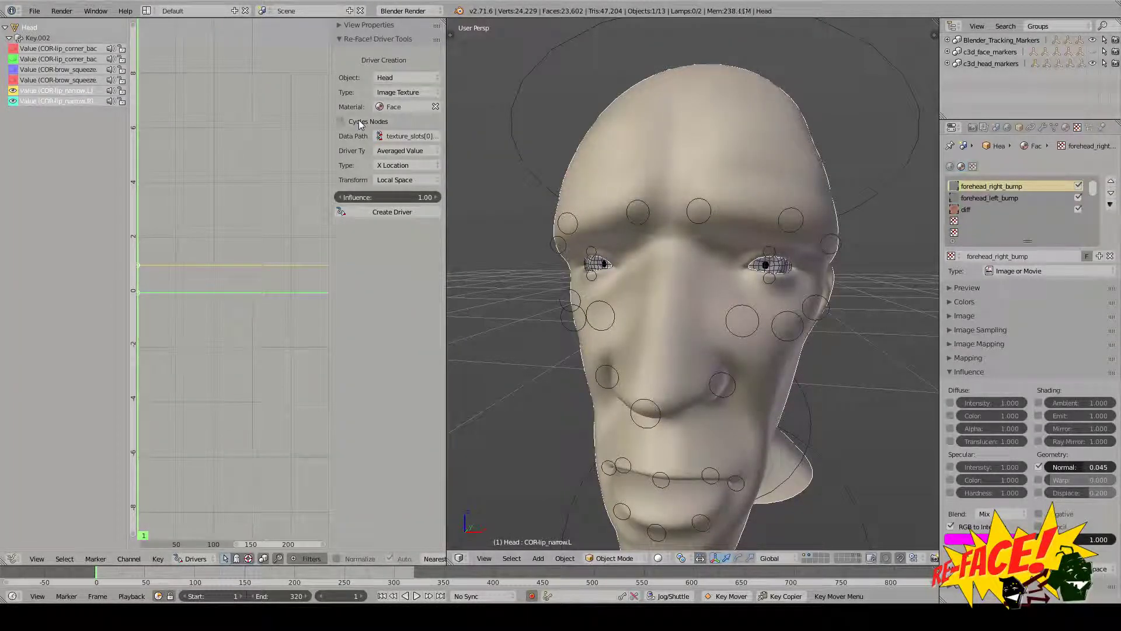
# - Set the driver type to Scripted Expression with the expression var * 0.025
pyautogui.click(400, 150)
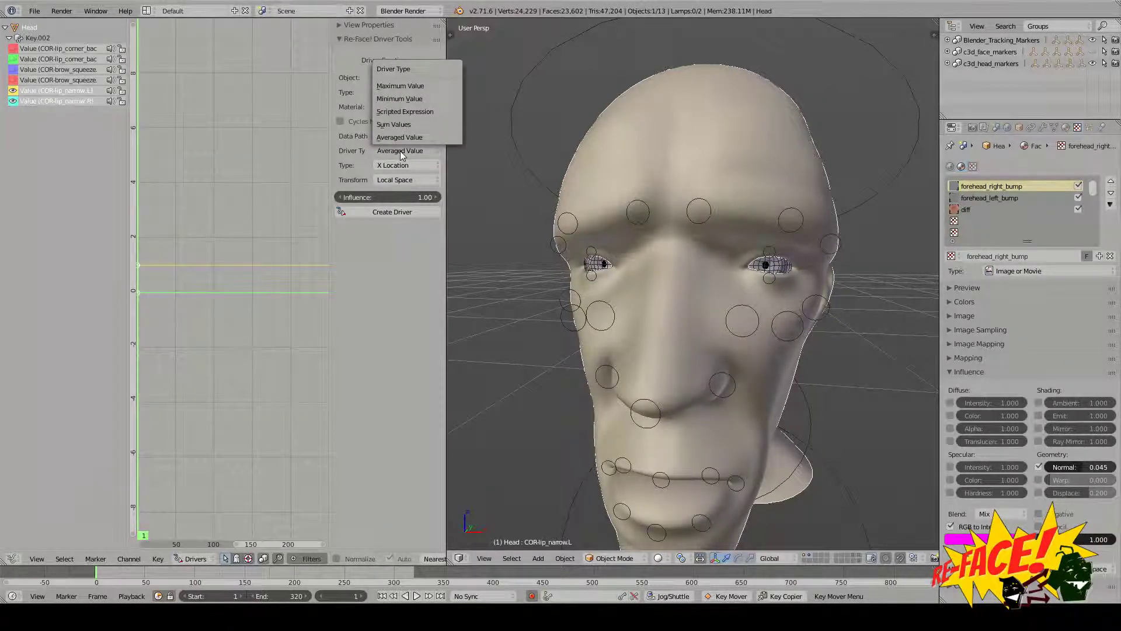
pyautogui.click(412, 111)
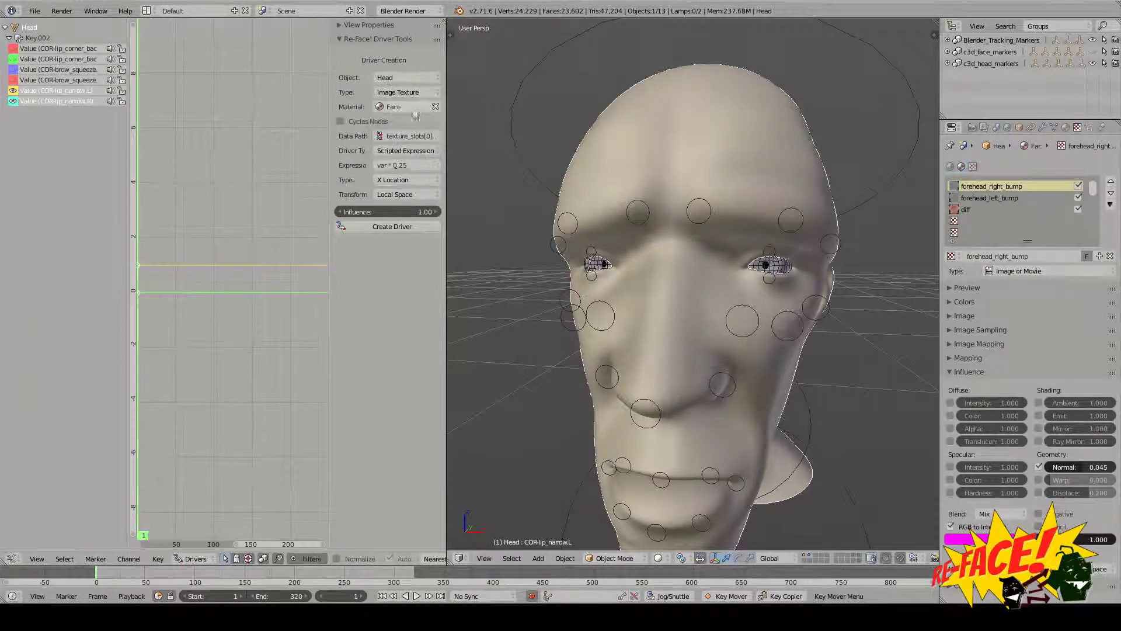
pyautogui.click(416, 165)
pyautogui.write('var')
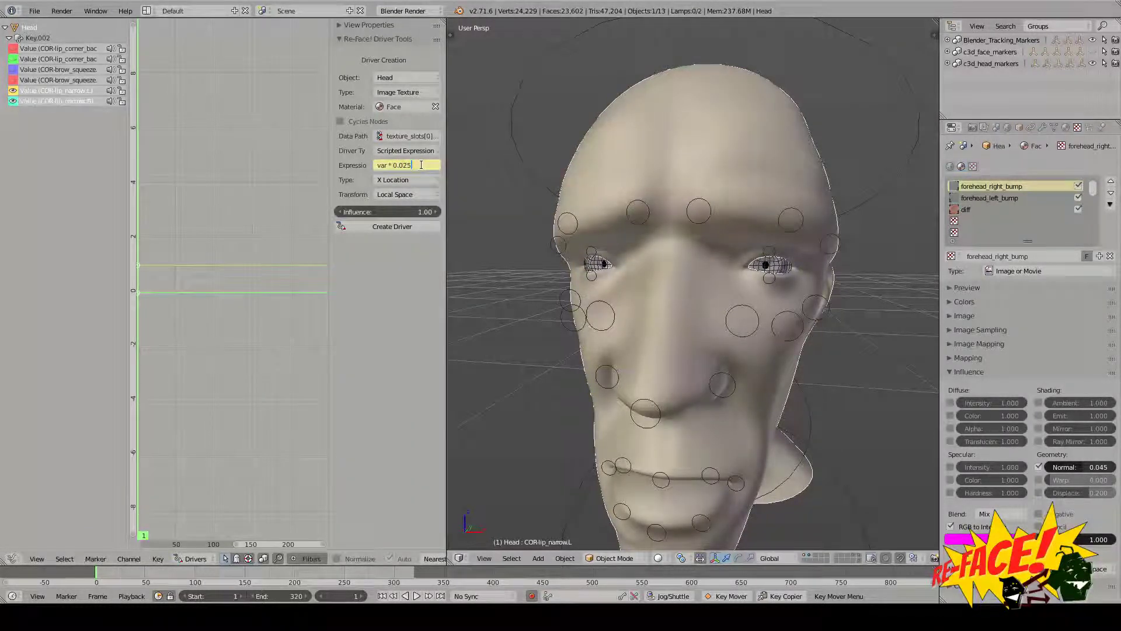
pyautogui.press('Return')
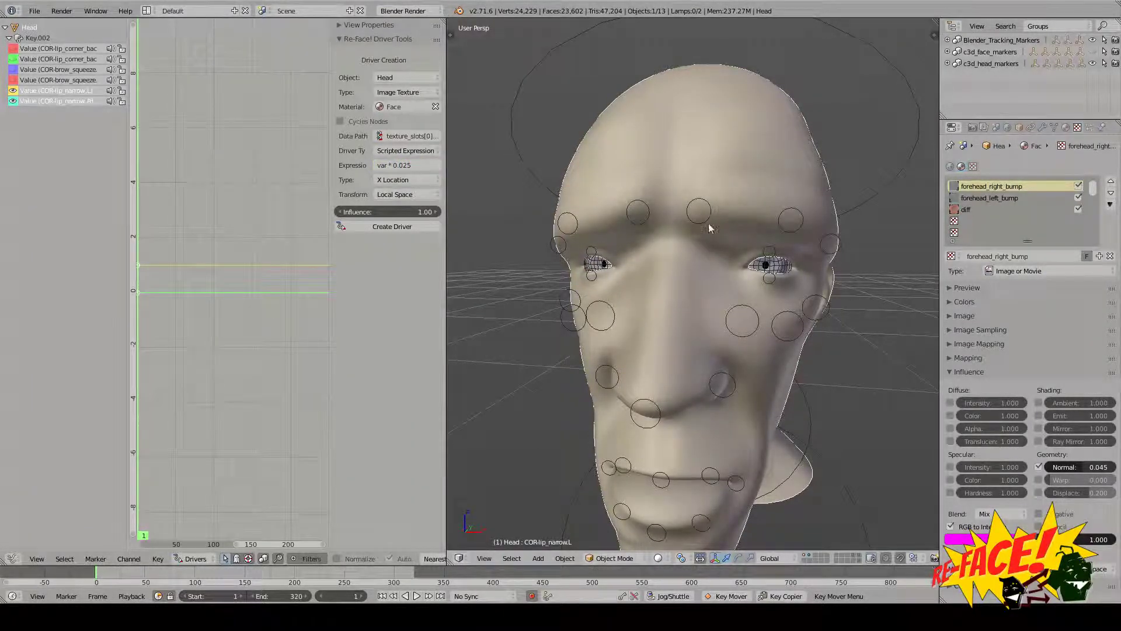
# - Select the TRK-brow_mid.R bone in front view and show its bone properties
pyautogui.moveTo(710, 227); pyautogui.dragTo(741, 261, button='middle')
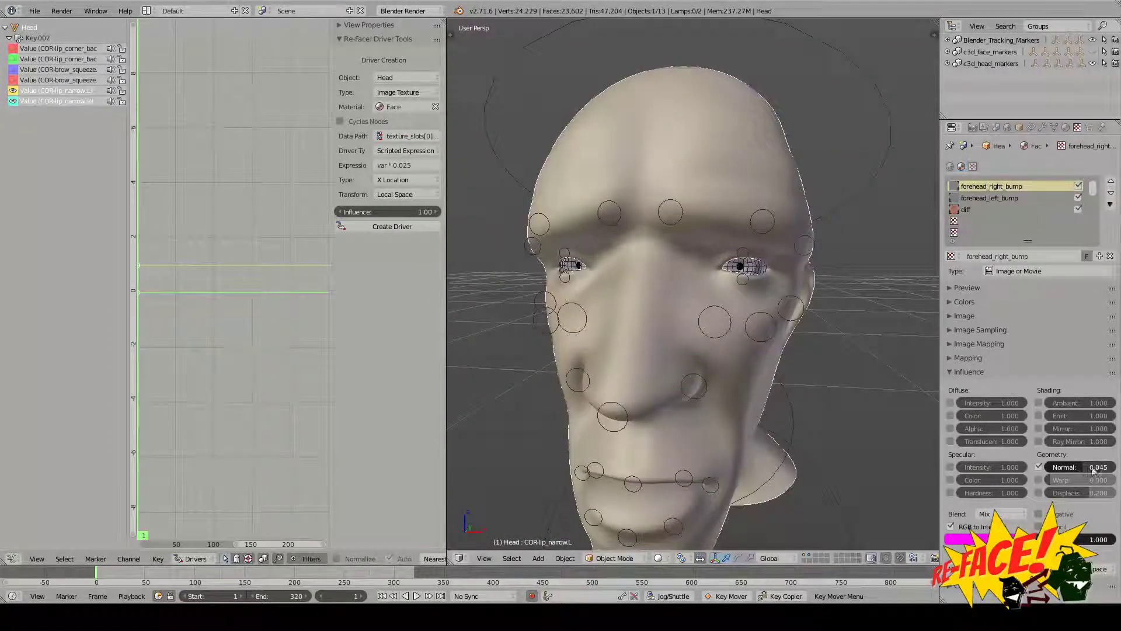
pyautogui.moveTo(700, 320)
pyautogui.mouseDown(button='middle')
pyautogui.moveTo(705, 335)
pyautogui.moveTo(756, 343)
pyautogui.moveTo(692, 328)
pyautogui.mouseUp(button='middle')
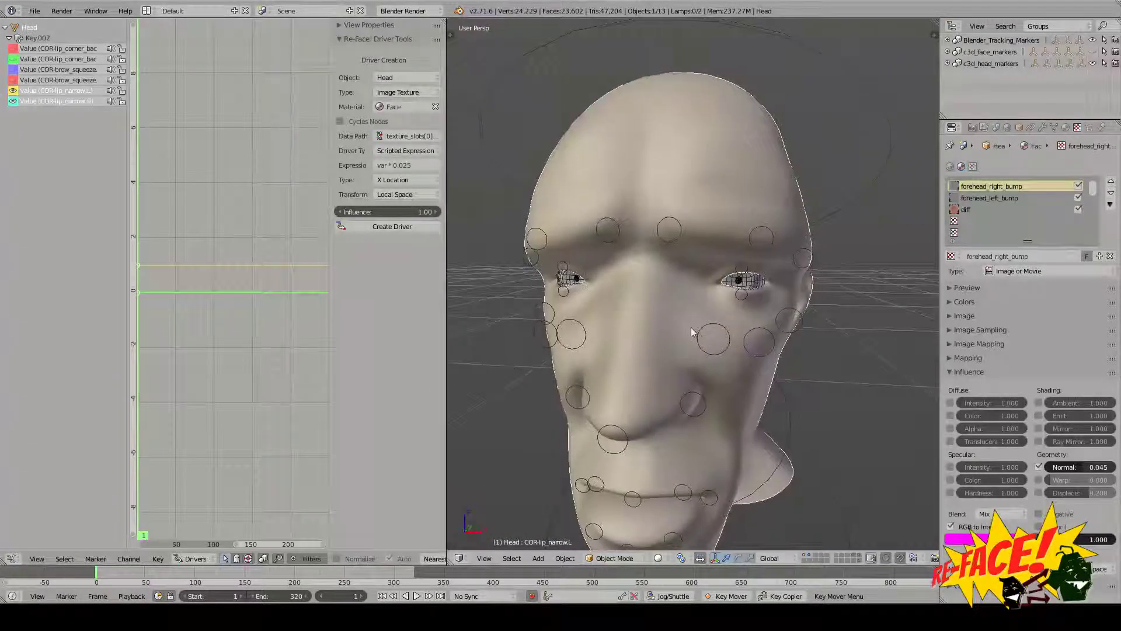
pyautogui.scroll(1, 690, 330)
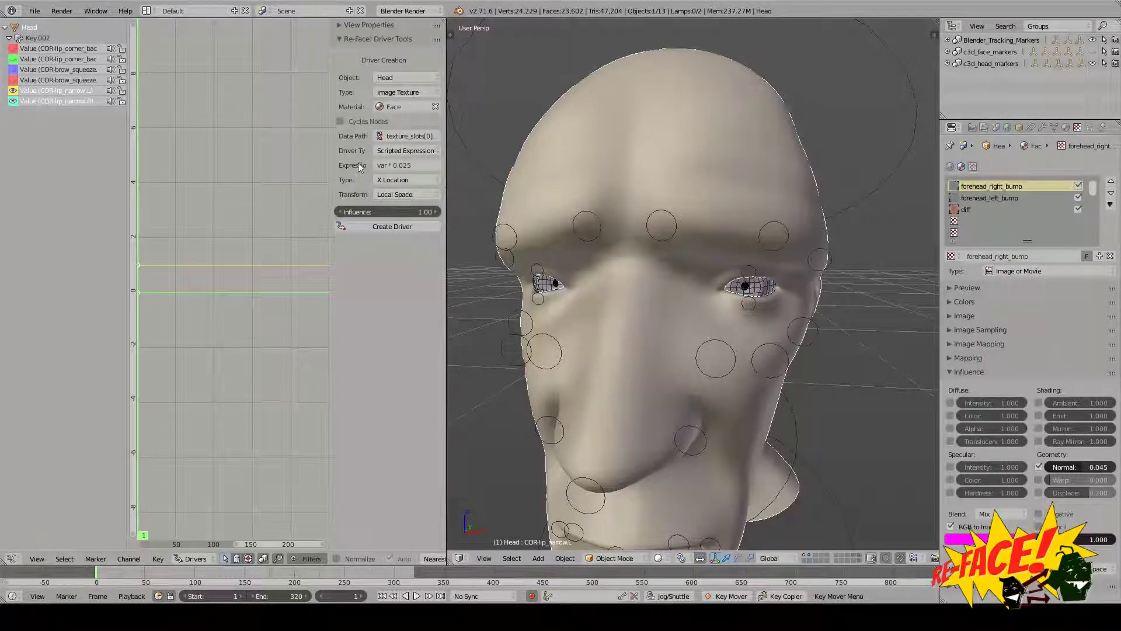
pyautogui.moveTo(668, 140); pyautogui.dragTo(643, 181, button='middle')
pyautogui.moveTo(521, 195); pyautogui.dragTo(661, 239, button='middle')
pyautogui.rightClick(616, 233)
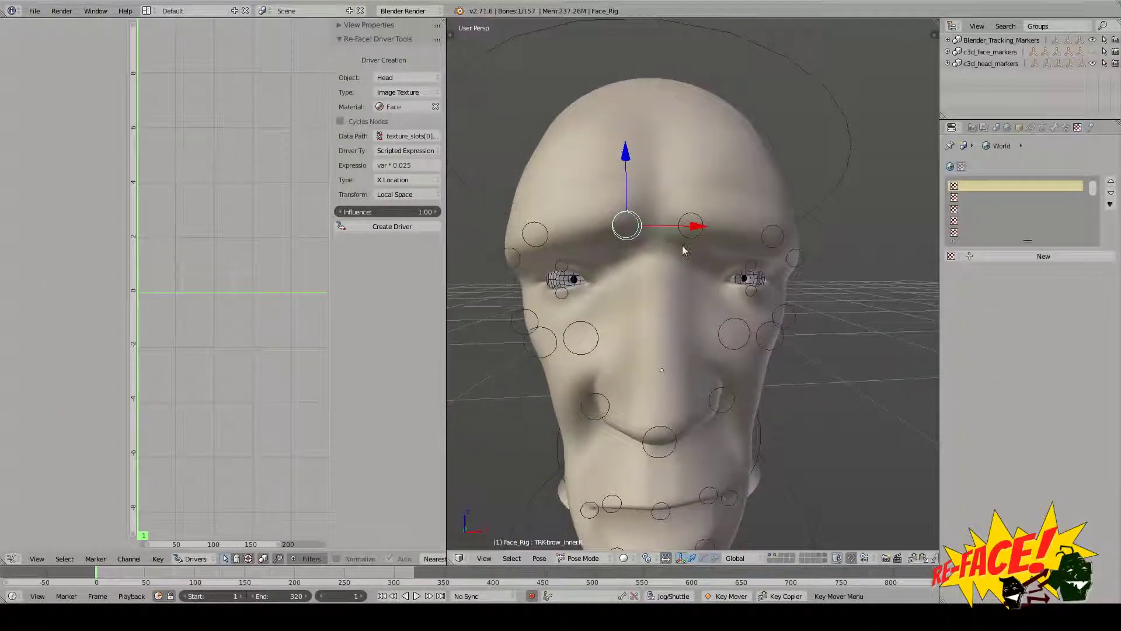
pyautogui.press('KP_1')
pyautogui.scroll(3, 682, 245)
pyautogui.scroll(2, 668, 337)
pyautogui.keyDown('shift'); pyautogui.moveTo(666, 333); pyautogui.dragTo(710, 336, button='middle'); pyautogui.keyUp('shift')
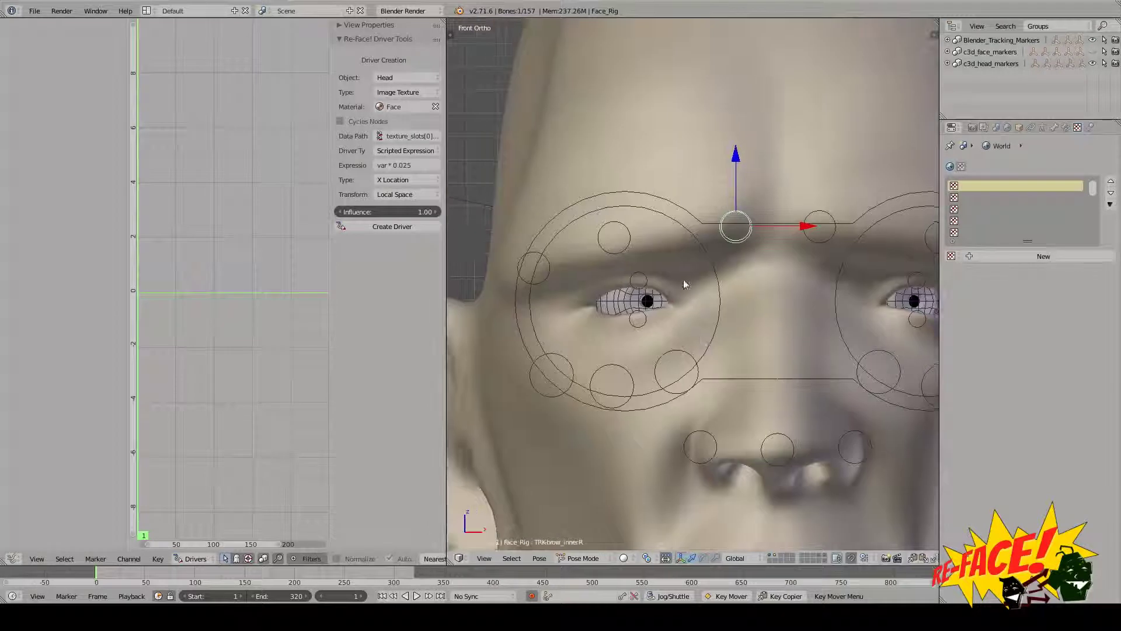
pyautogui.rightClick(613, 254)
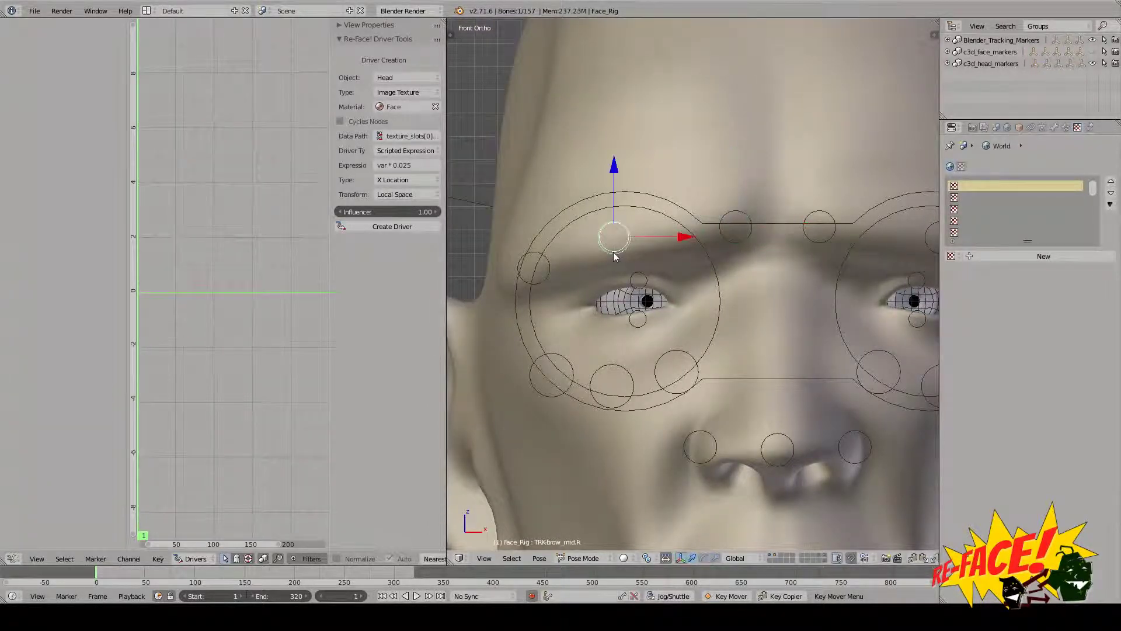
pyautogui.keyDown('shift'); pyautogui.moveTo(622, 271); pyautogui.dragTo(646, 286, button='middle'); pyautogui.keyUp('shift')
pyautogui.click(1054, 127)
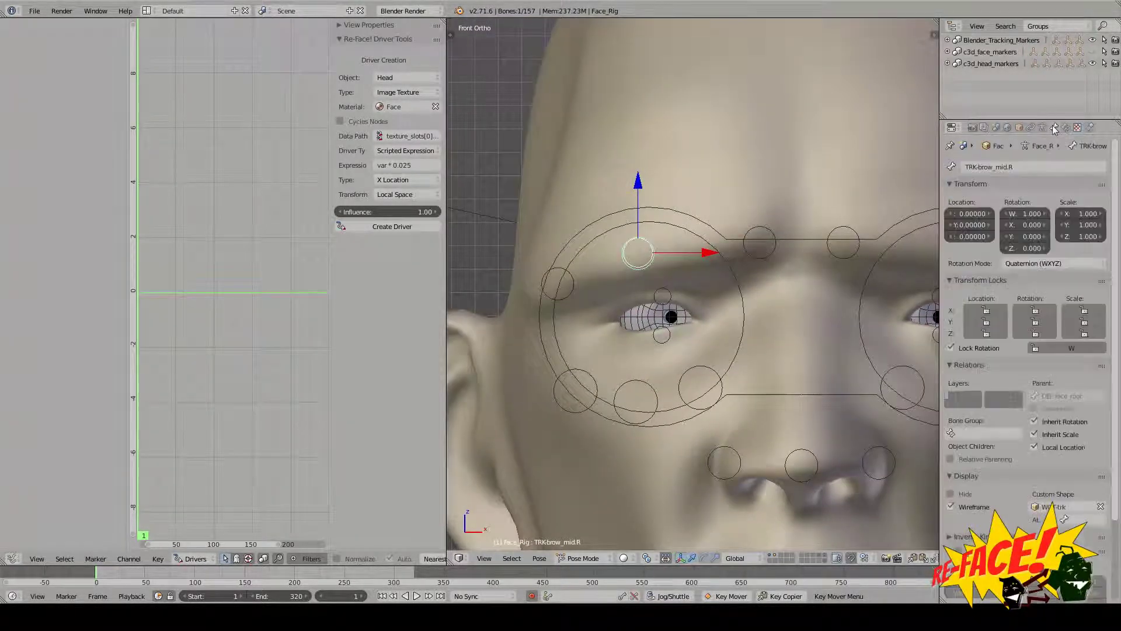
# - Set the driver's transform type to Z Location and try moving TRK-brow_mid.R along its local Z axis
pyautogui.click(423, 178)
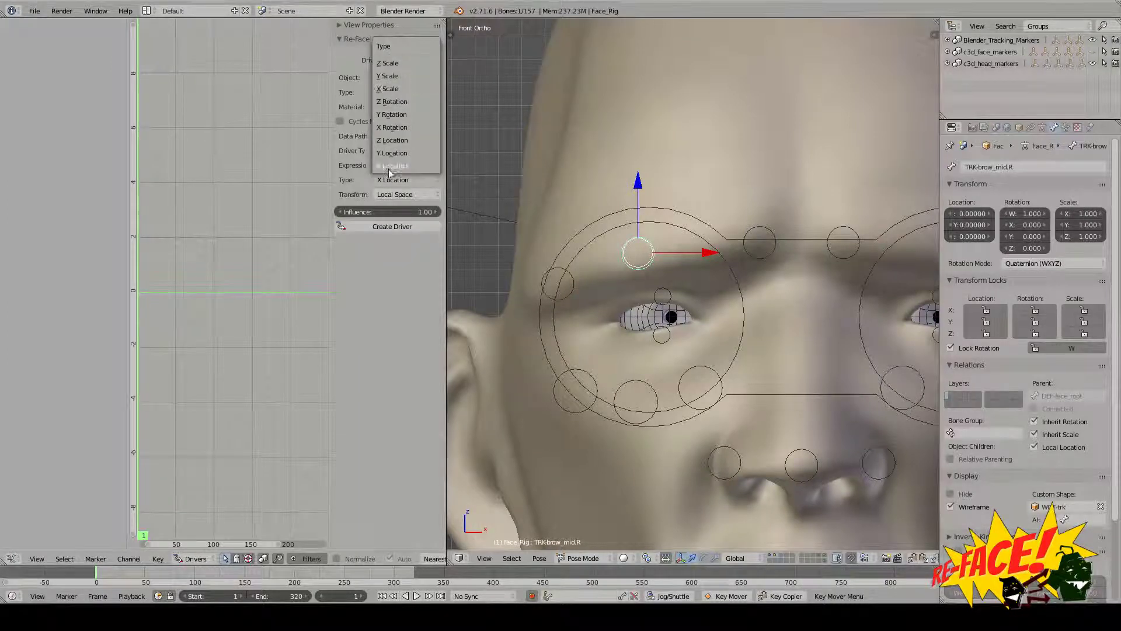
pyautogui.click(394, 141)
pyautogui.press('g')
pyautogui.press('z')
pyautogui.press('z')
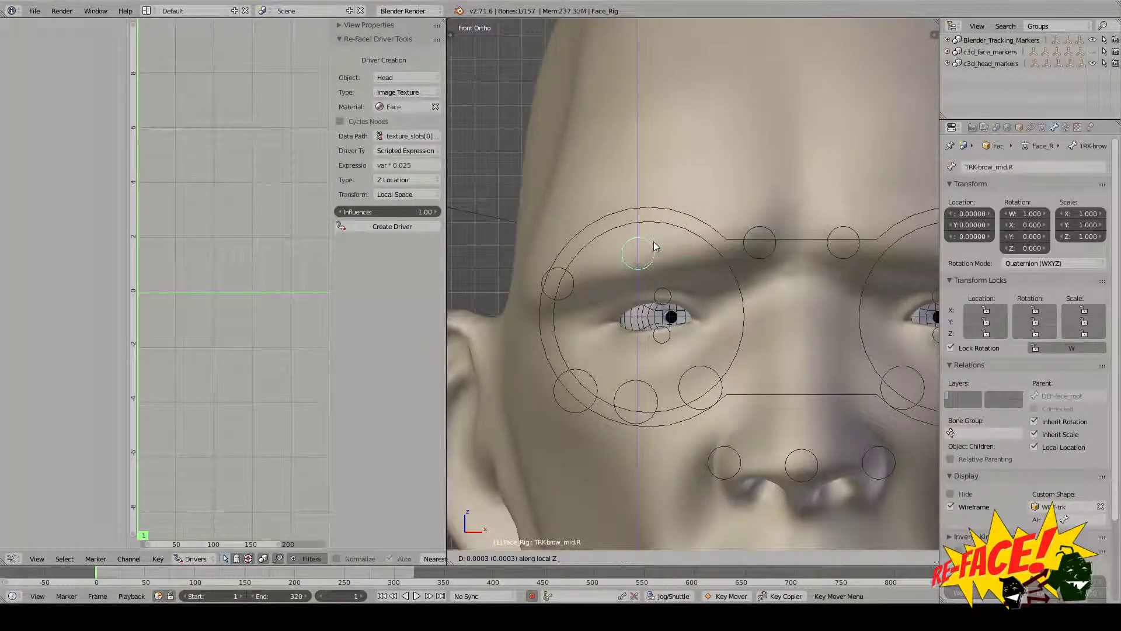
pyautogui.press('Escape')
pyautogui.hotkey('ctrl', 'space')
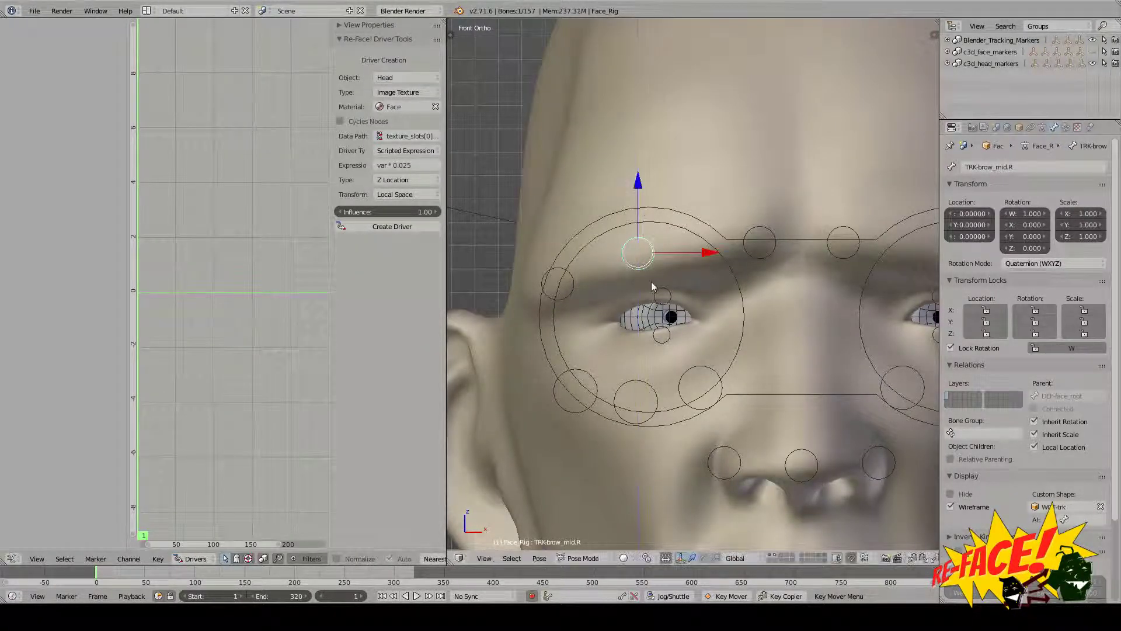
# - Raise TRK-brow_mid.R along global Z to a Z location of about 0.015 and create the forehead_right_bump driver from it
pyautogui.scroll(1, 664, 301)
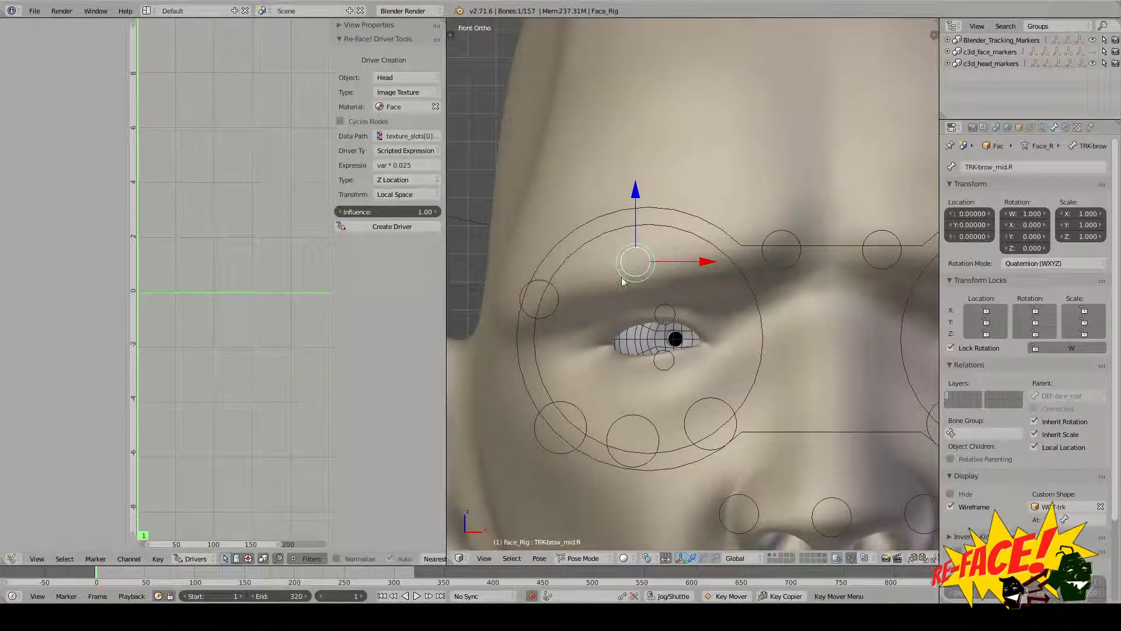
pyautogui.scroll(2, 652, 267)
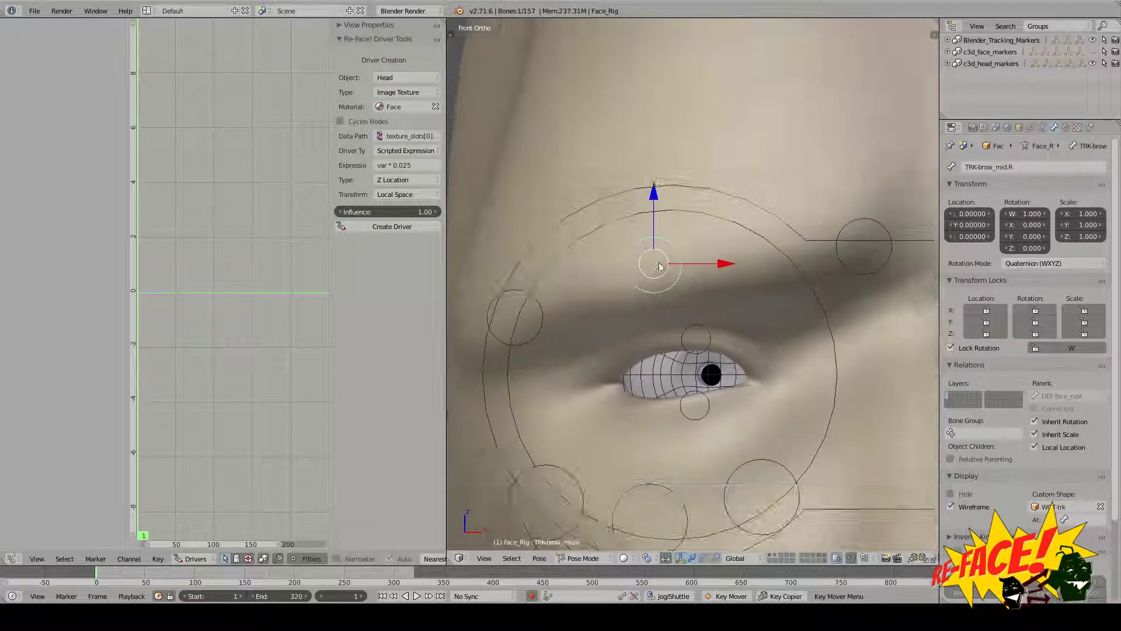
pyautogui.scroll(-2, 655, 270)
pyautogui.press('g')
pyautogui.press('z')
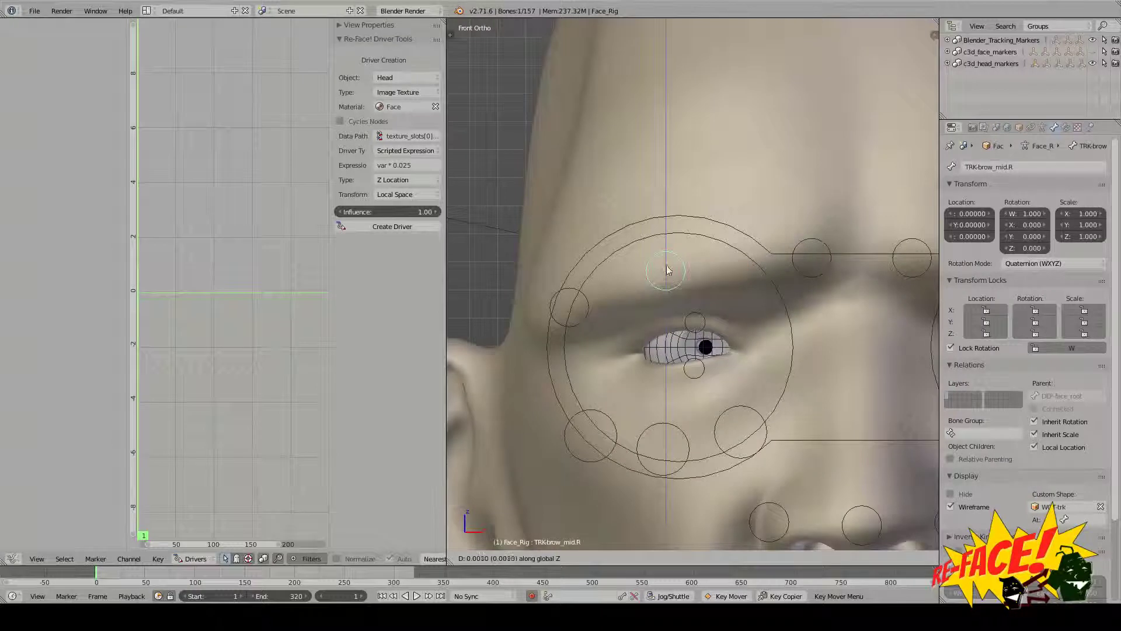
pyautogui.click(667, 233)
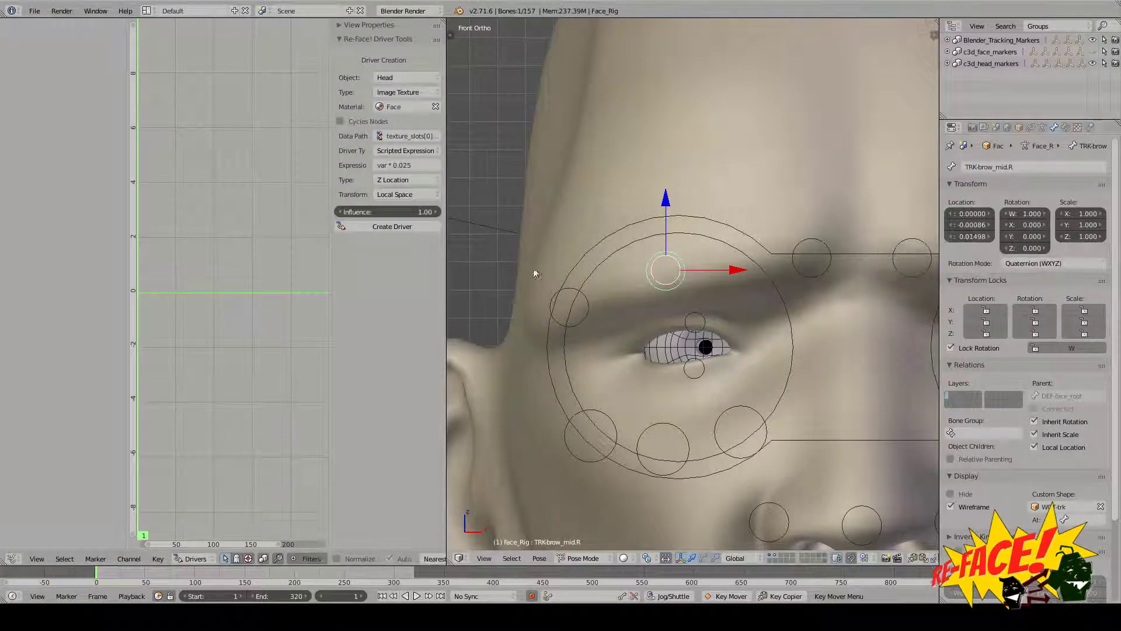
pyautogui.click(401, 227)
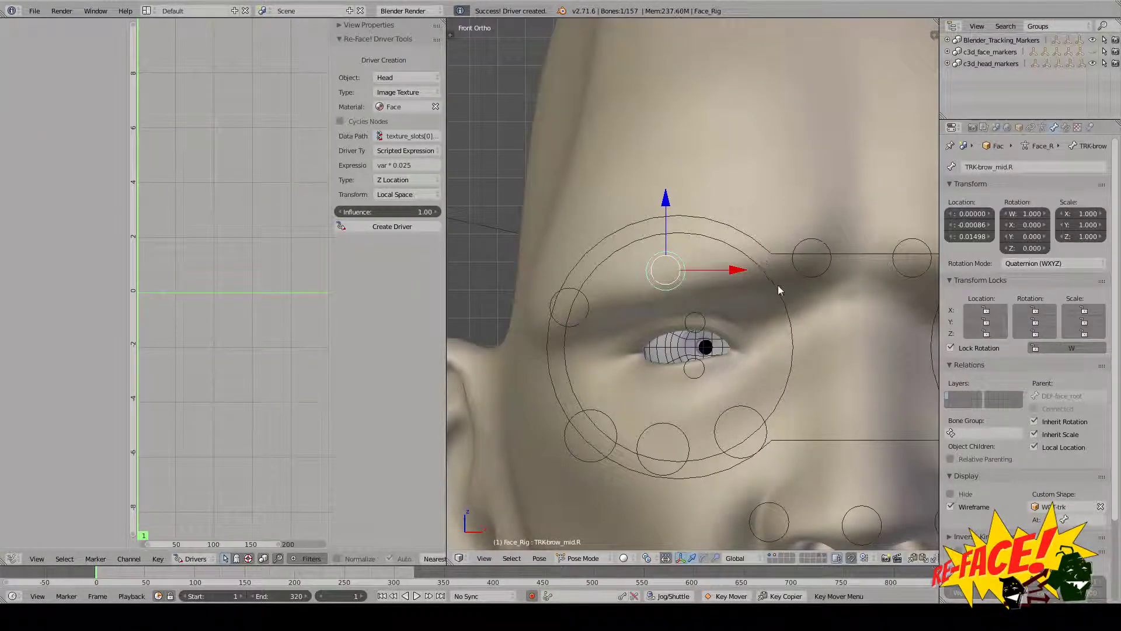
# - Select the TRK-brow_mid.L bone and set its Z location to 0.01498
pyautogui.keyDown('shift'); pyautogui.moveTo(780, 290); pyautogui.dragTo(590, 279, button='middle'); pyautogui.keyUp('shift')
pyautogui.rightClick(866, 263)
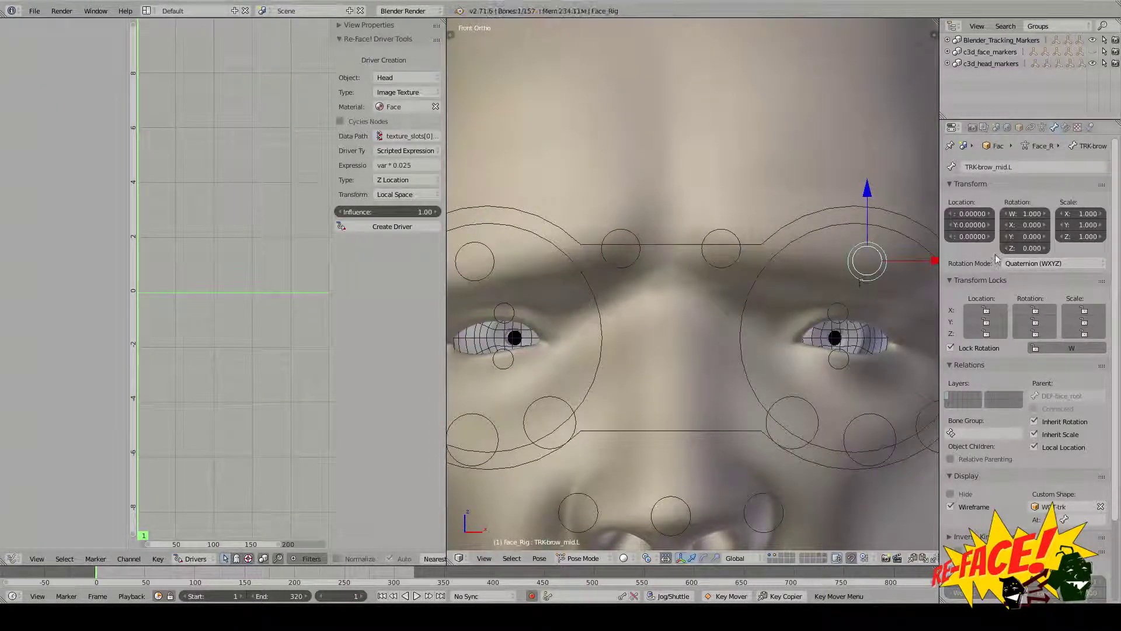
pyautogui.moveTo(966, 238); pyautogui.dragTo(975, 238)
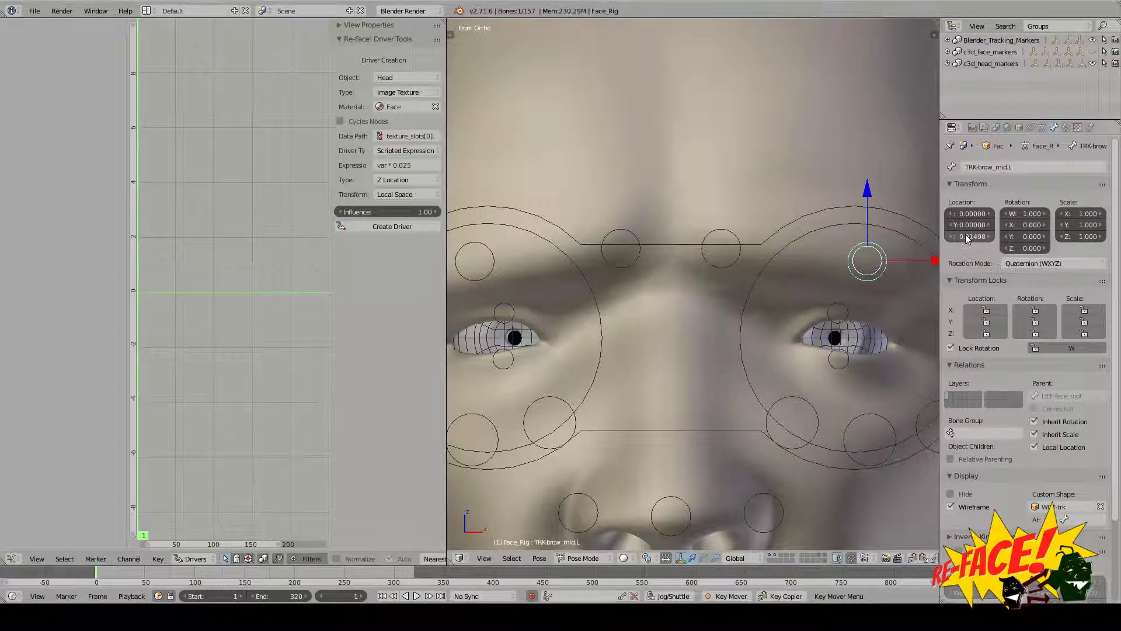
# - Select the Head mesh and copy the data path of the forehead_left_bump texture's Normal influence
pyautogui.scroll(-2, 844, 275)
pyautogui.rightClick(735, 145)
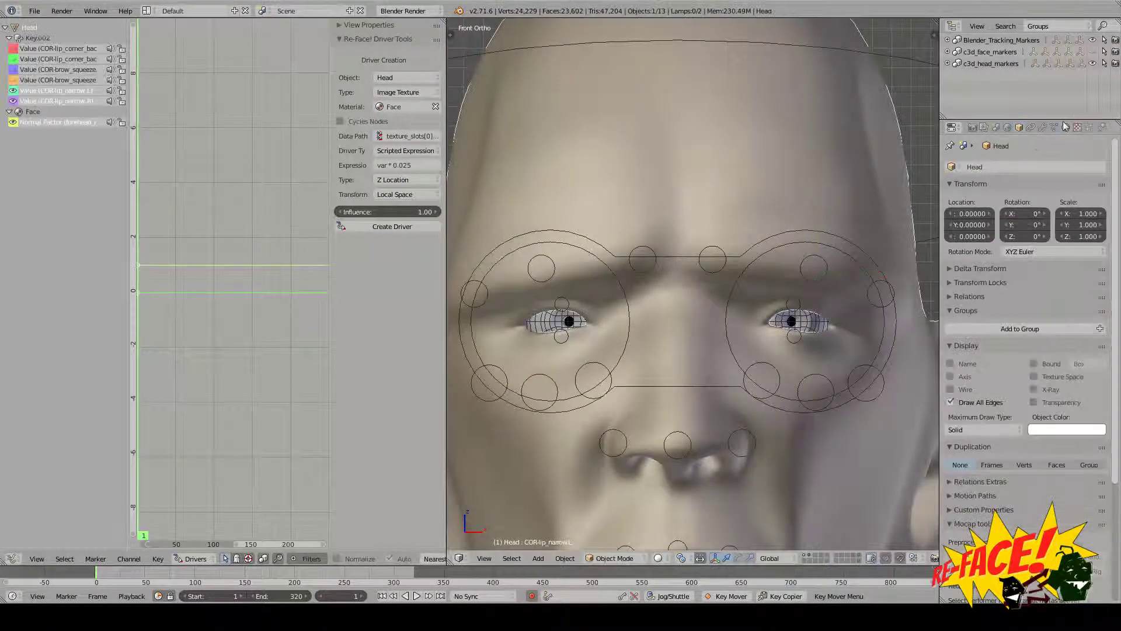
pyautogui.click(1065, 127)
pyautogui.click(1078, 127)
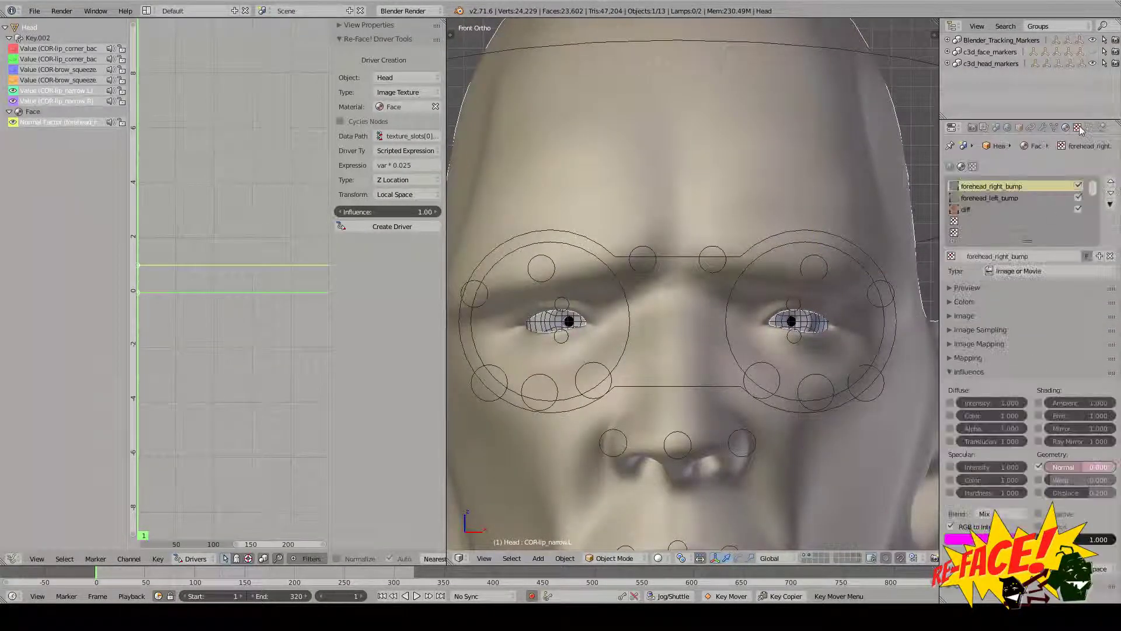
pyautogui.click(1018, 198)
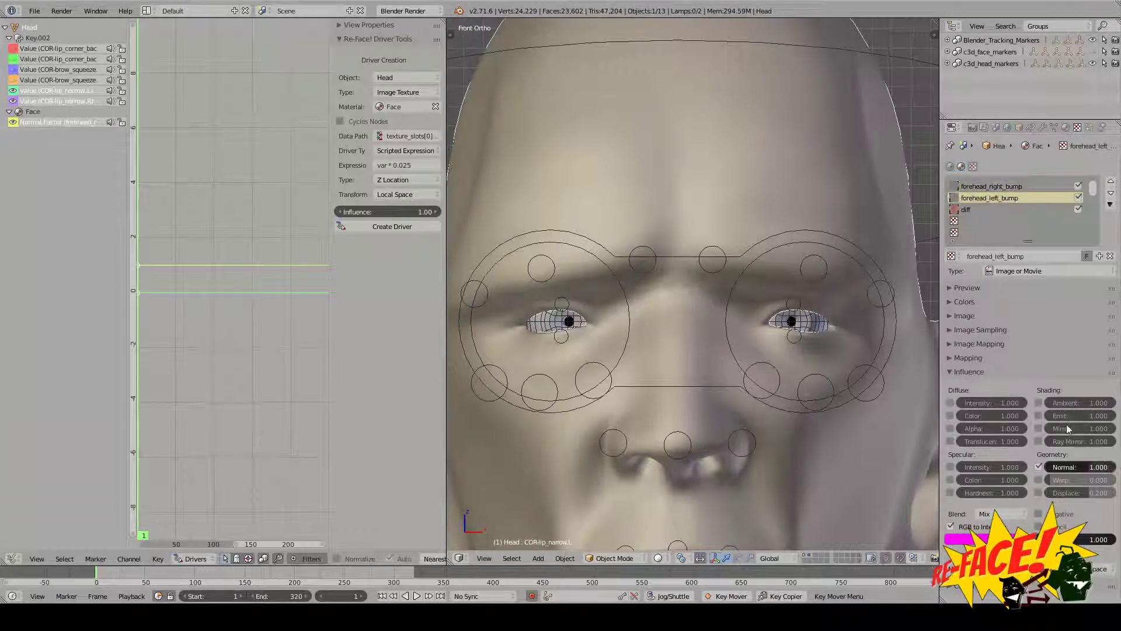
pyautogui.rightClick(1084, 466)
pyautogui.click(1084, 465)
# - Replace the driver's Data Path with the copied forehead_left_bump Normal path
pyautogui.click(1065, 127)
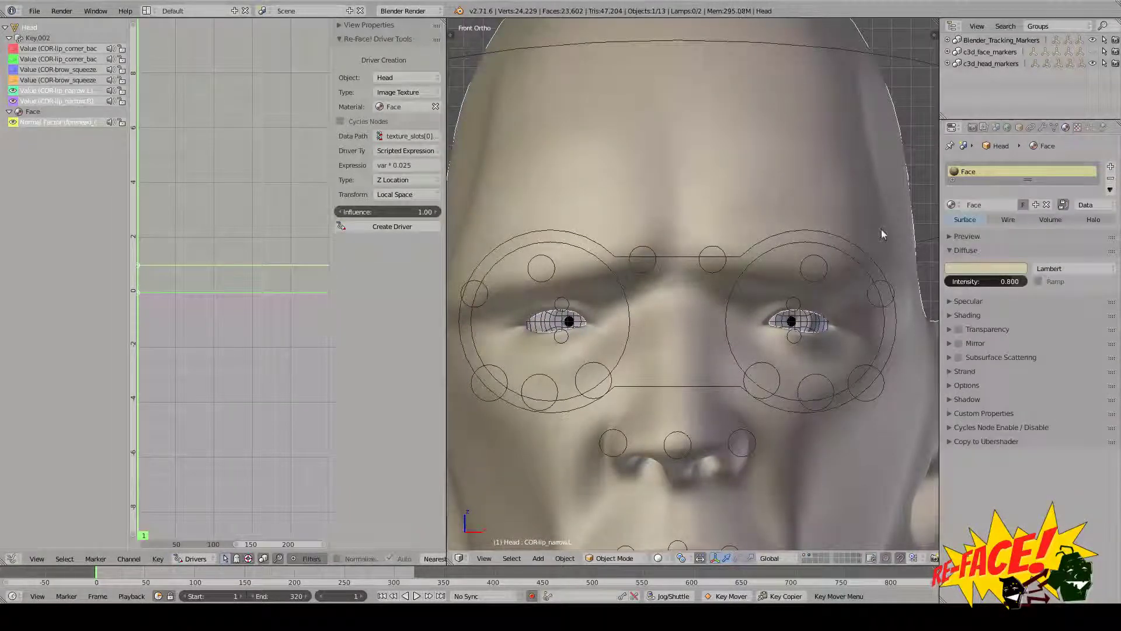
pyautogui.keyDown('shift'); pyautogui.moveTo(684, 244); pyautogui.dragTo(772, 257, button='middle'); pyautogui.keyUp('shift')
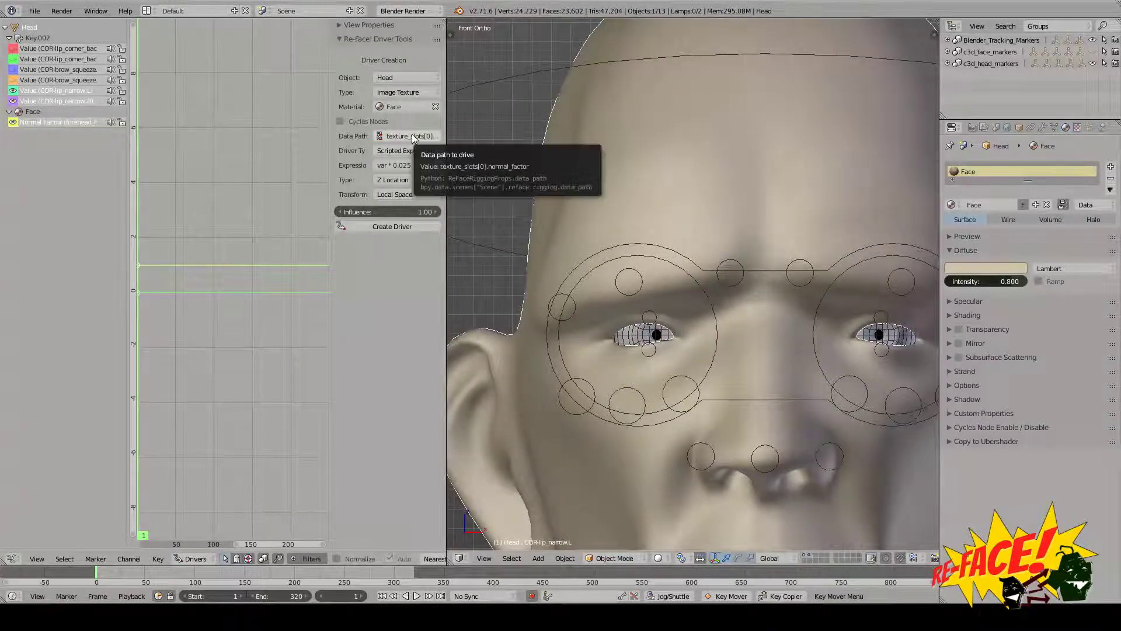
pyautogui.hotkey('ctrl', 'v')
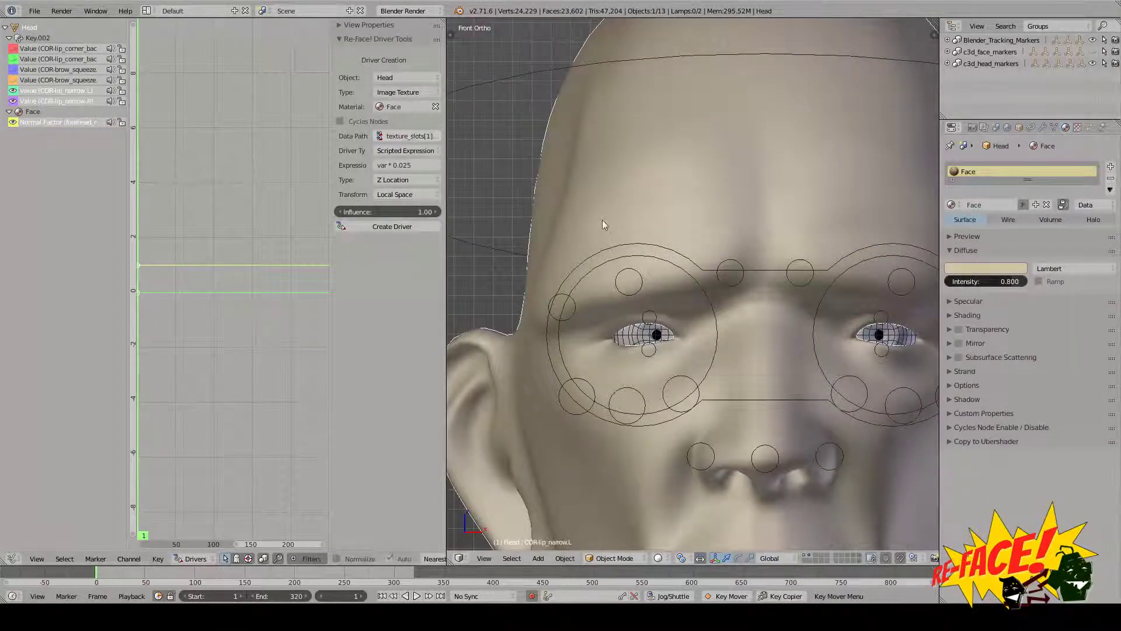
# - Create a driver from the TRK-brow_mid.L bone for the Face material's forehead_left_bump Normal influence
pyautogui.keyDown('shift'); pyautogui.moveTo(666, 253); pyautogui.dragTo(557, 257, button='middle'); pyautogui.keyUp('shift')
pyautogui.rightClick(784, 290)
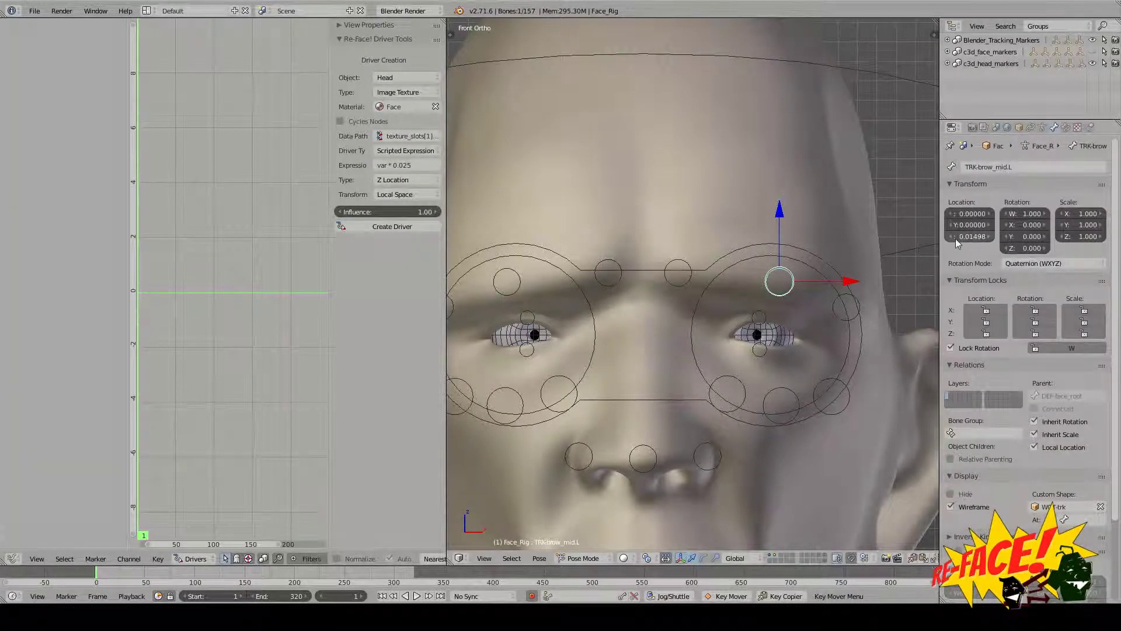
pyautogui.scroll(2, 721, 267)
pyautogui.keyDown('shift'); pyautogui.moveTo(721, 263); pyautogui.dragTo(656, 250, button='middle'); pyautogui.keyUp('shift')
pyautogui.scroll(1, 656, 251)
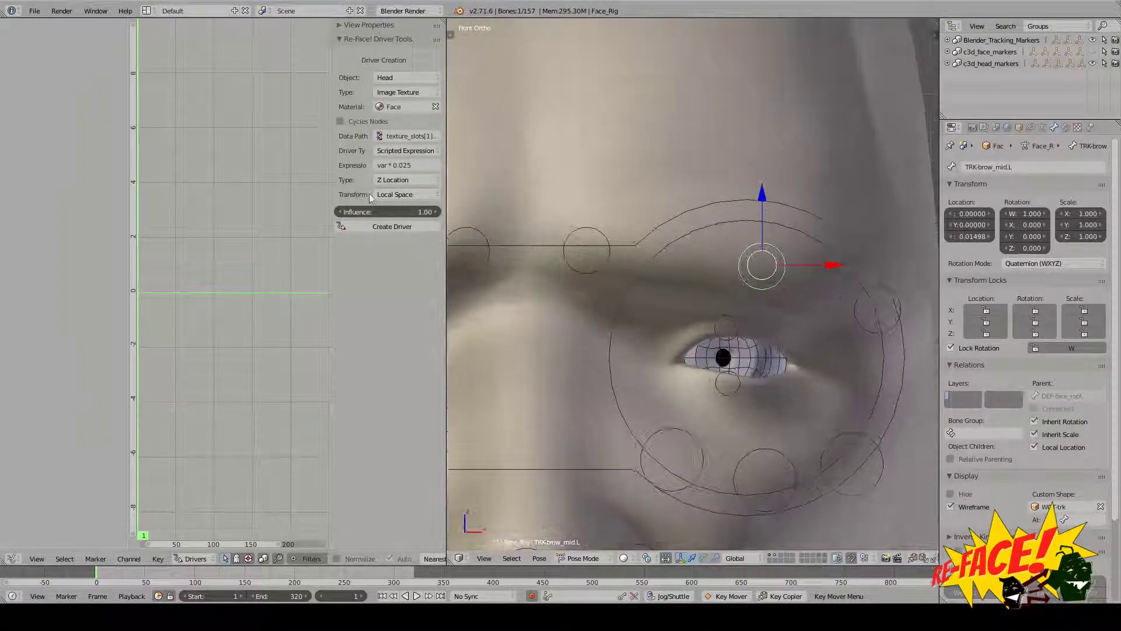
pyautogui.click(388, 227)
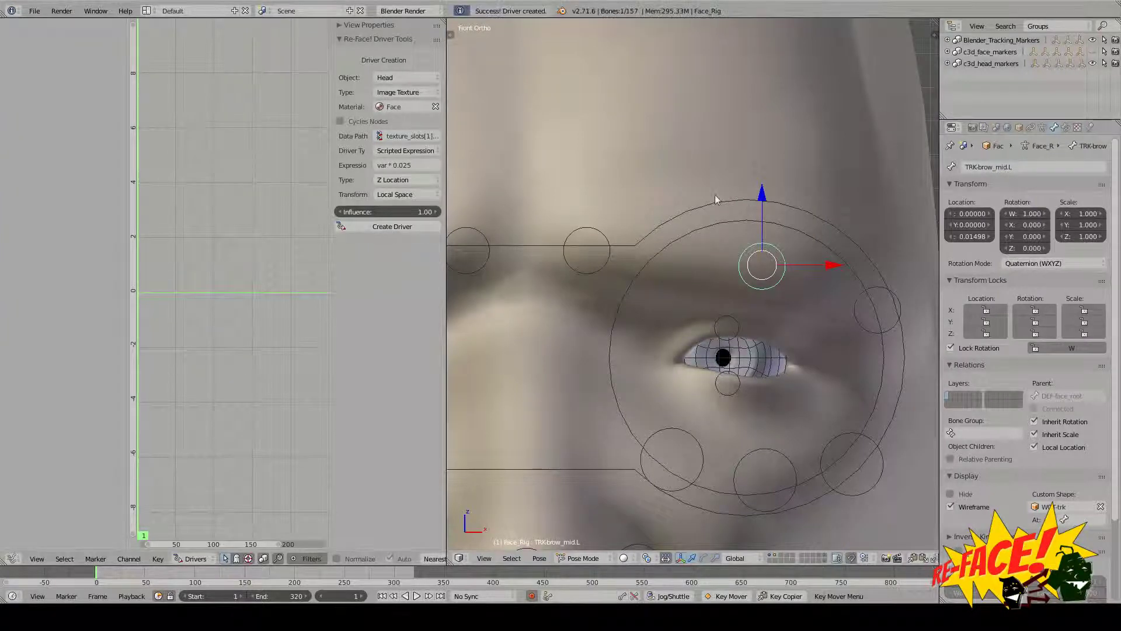
# - Step back through the animation from the last frame, 320, to check the raised-brow poses on the whole face
pyautogui.scroll(-5, 691, 198)
pyautogui.keyDown('shift'); pyautogui.moveTo(683, 203); pyautogui.dragTo(716, 195, button='middle'); pyautogui.keyUp('shift')
pyautogui.scroll(2, 716, 194)
pyautogui.scroll(-1, 716, 195)
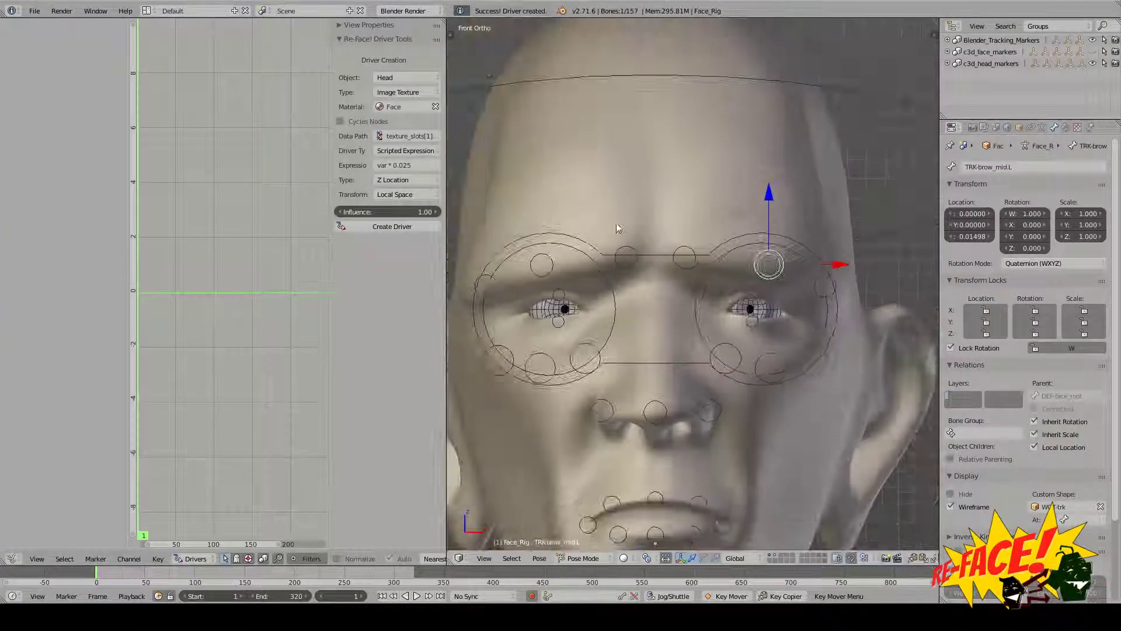
pyautogui.hotkey('shift', 'Right')
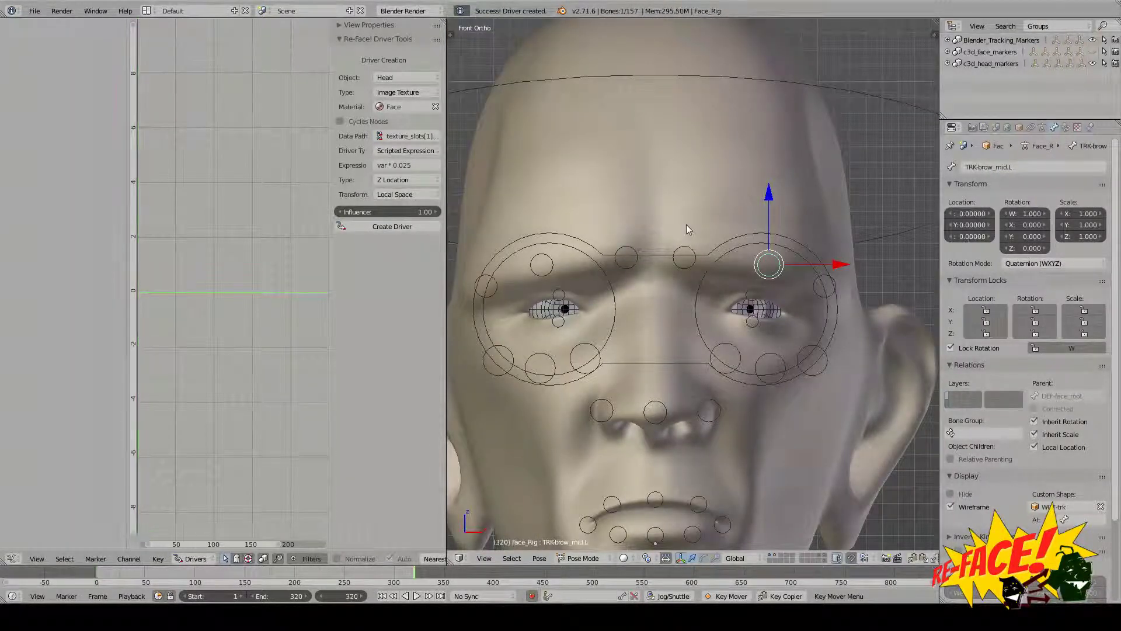
pyautogui.press('Down')
pyautogui.press('Down')
pyautogui.press('Down')
pyautogui.press('Down')
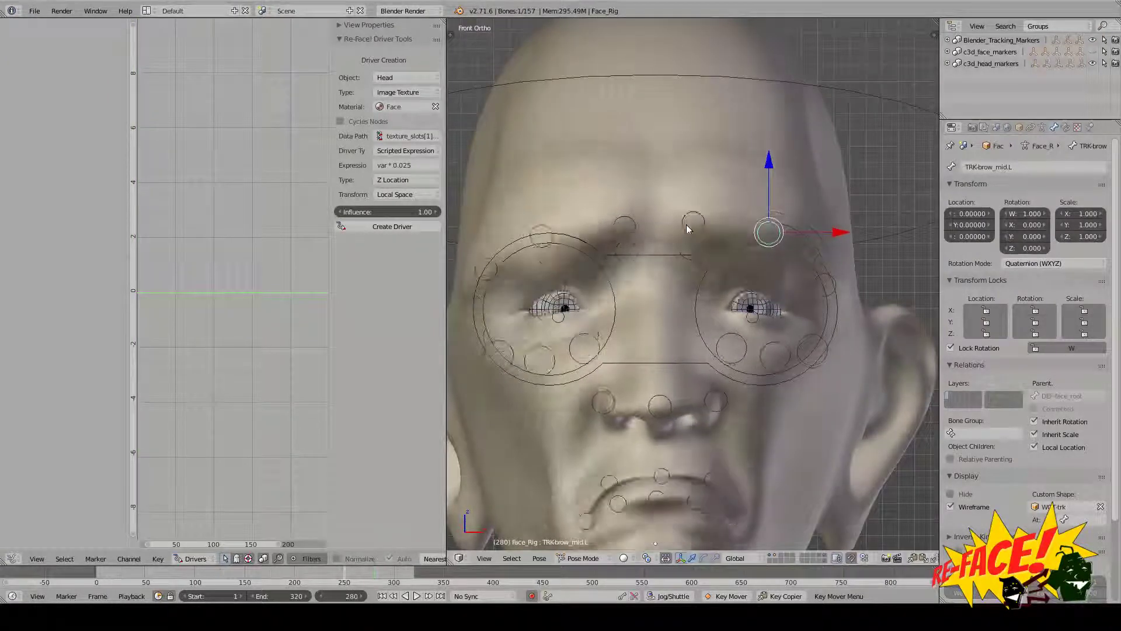
# - Select the Head mesh and show the forehead_left_bump texture settings beside an angled perspective view of the face
pyautogui.scroll(-2, 628, 270)
pyautogui.moveTo(627, 267); pyautogui.dragTo(718, 216, button='middle')
pyautogui.press('KP_5')
pyautogui.scroll(1, 633, 292)
pyautogui.rightClick(763, 147)
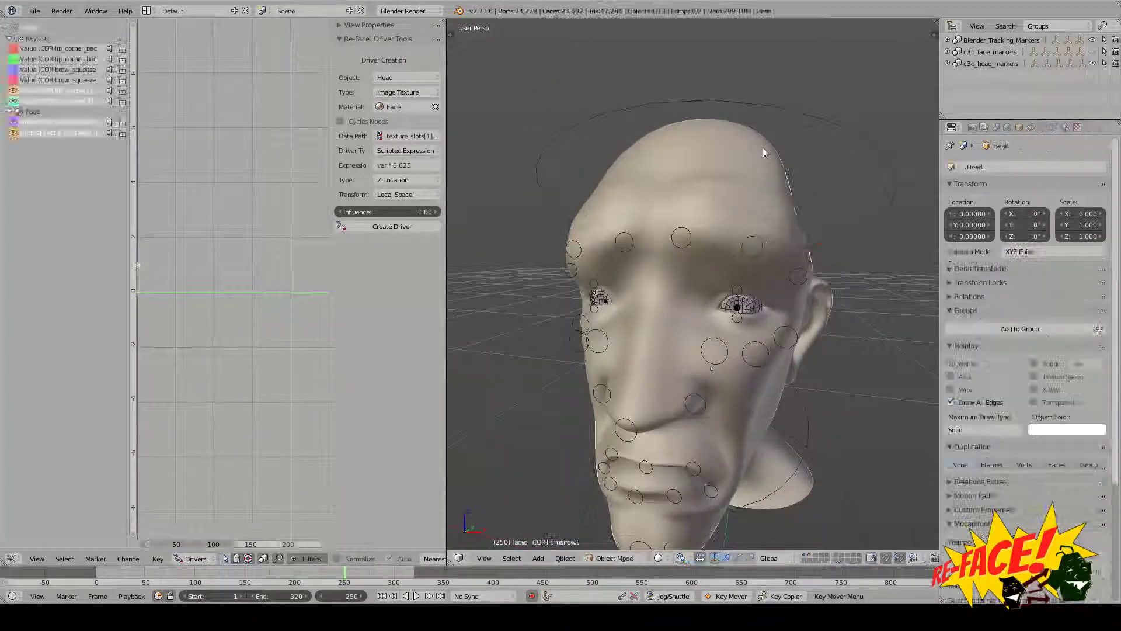
pyautogui.click(1076, 128)
pyautogui.moveTo(723, 352); pyautogui.dragTo(715, 350, button='middle')
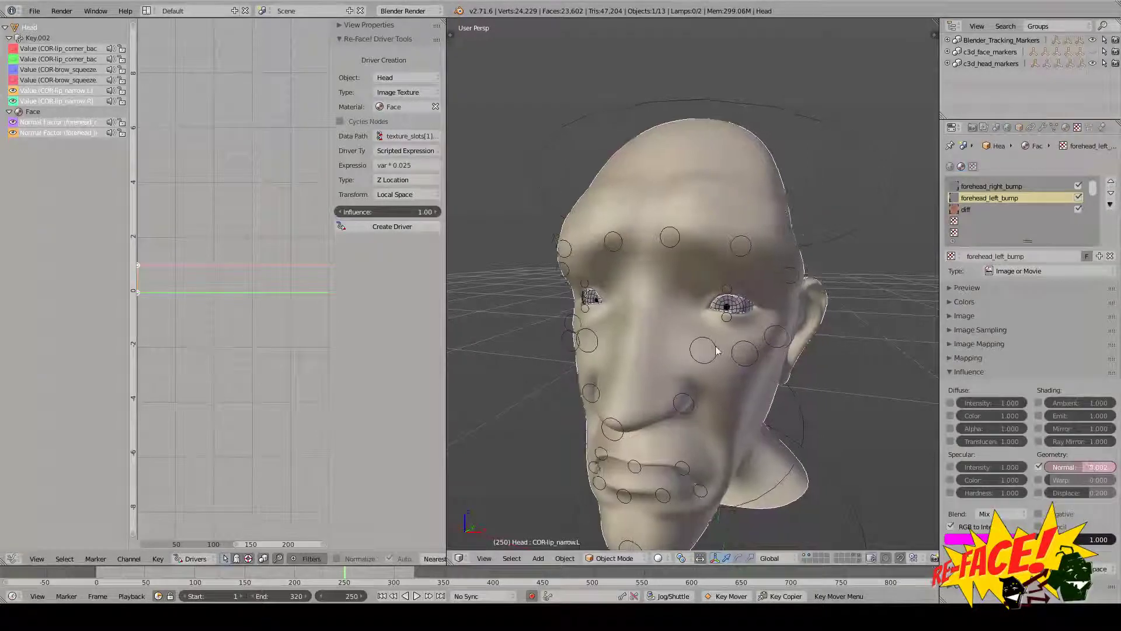
pyautogui.scroll(1, 714, 349)
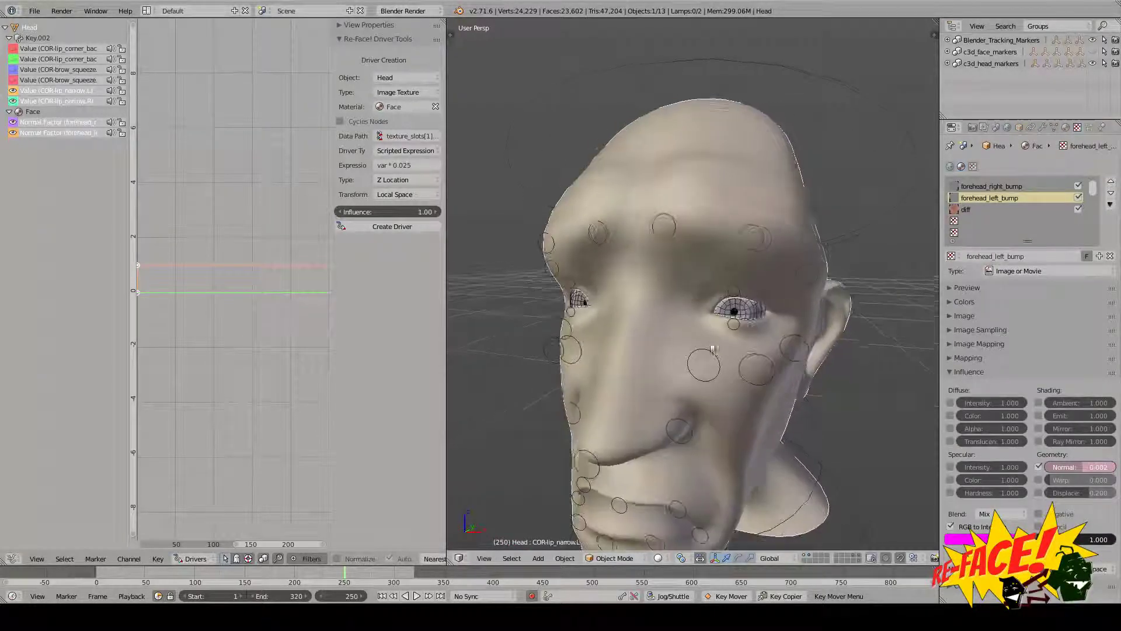
# - Show the forehead_right_bump texture settings and play the animation to watch the driven Normal influence
pyautogui.click(1021, 185)
pyautogui.moveTo(630, 233); pyautogui.dragTo(730, 245, button='middle')
pyautogui.hotkey('alt', 'a')
pyautogui.press('Escape')
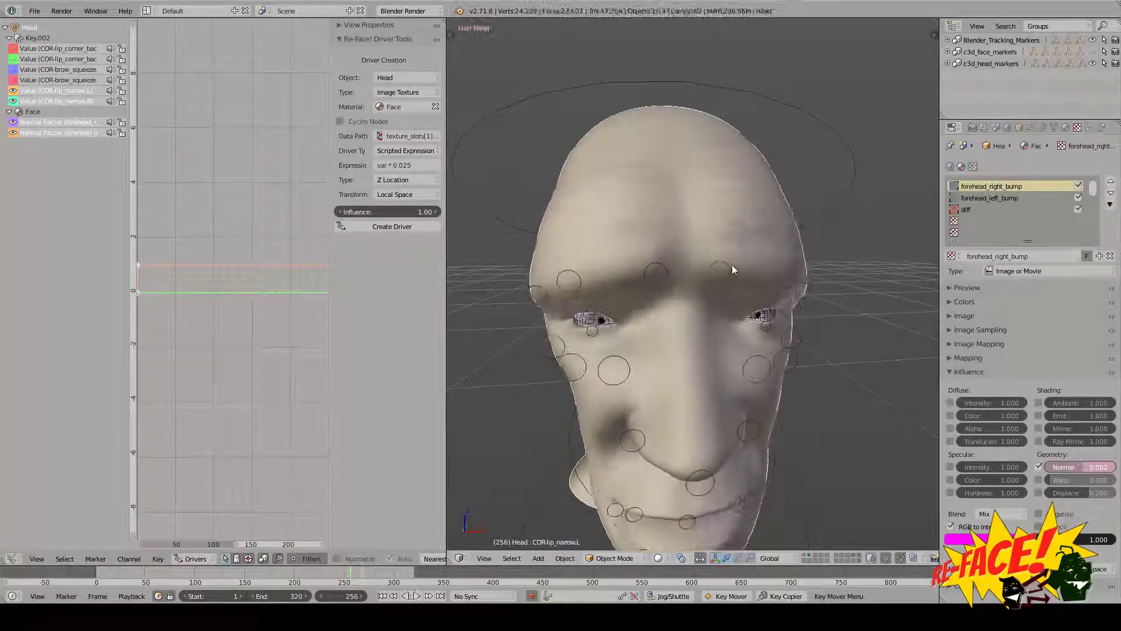
pyautogui.hotkey('alt', 'a')
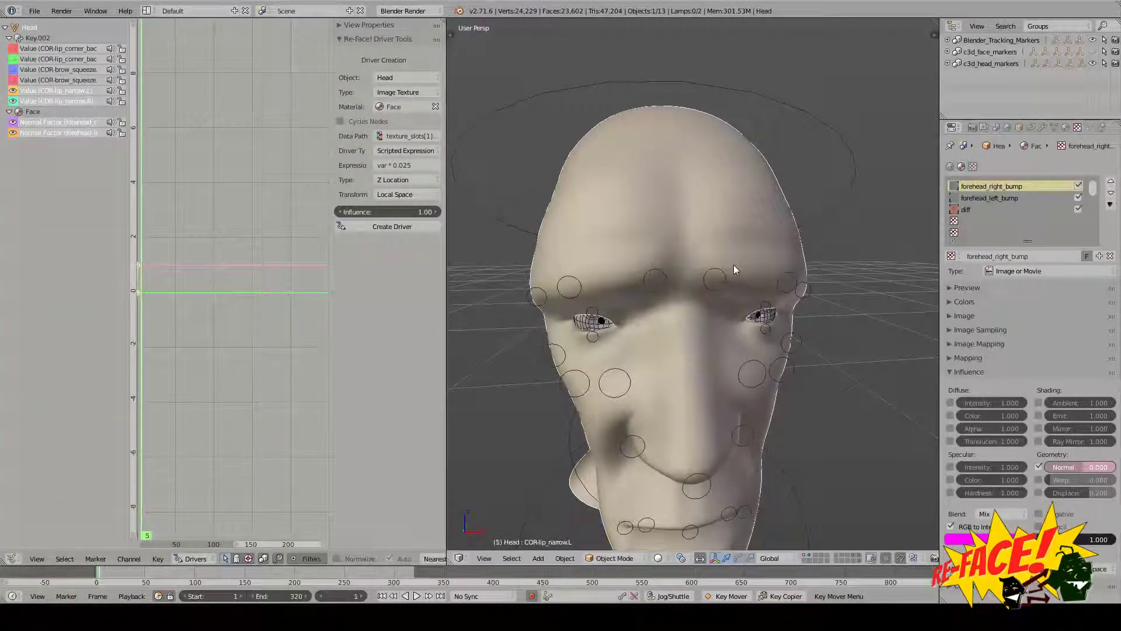
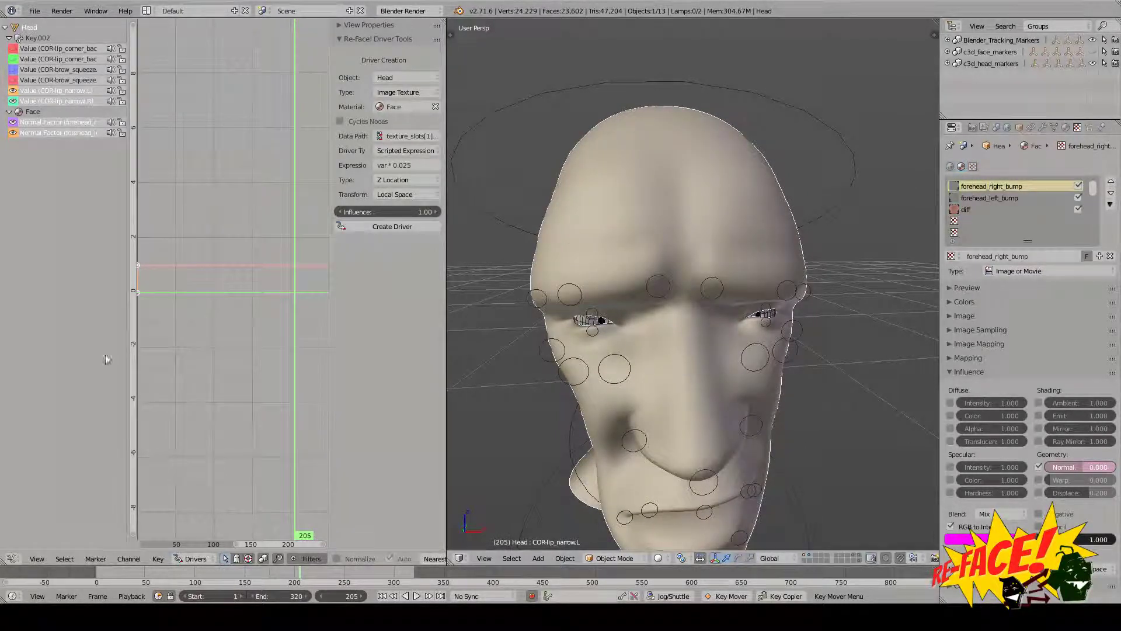
# - Display the forehead_right_bump Normal driver curve on its own and select its upper keyframe at value 1
pyautogui.click(48, 121)
pyautogui.click(48, 133)
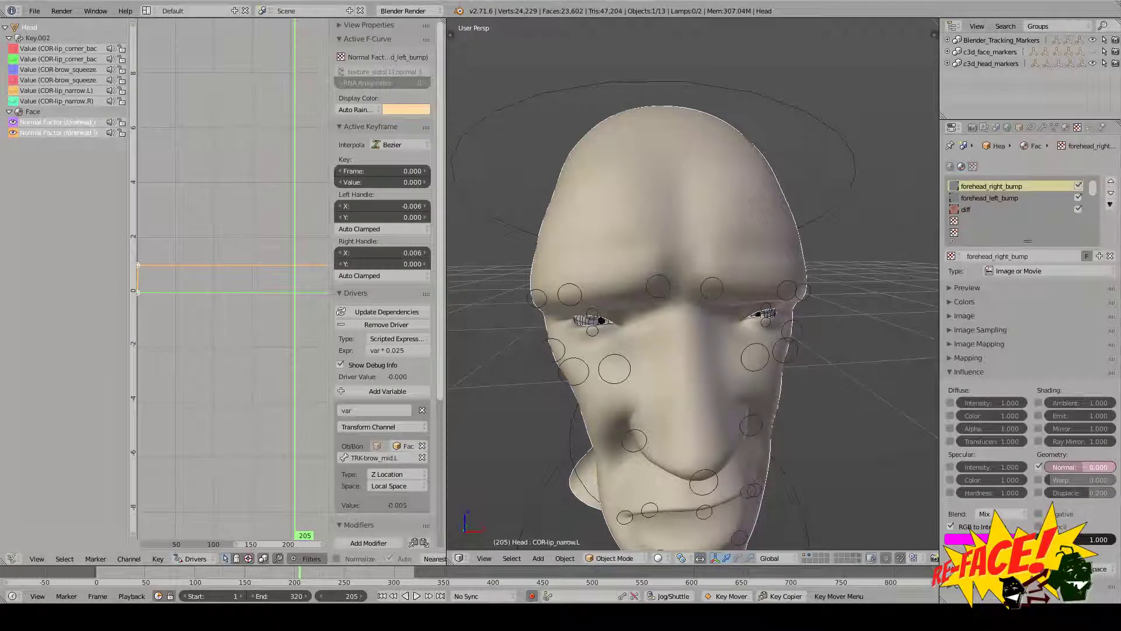
pyautogui.press('a')
pyautogui.press('Home')
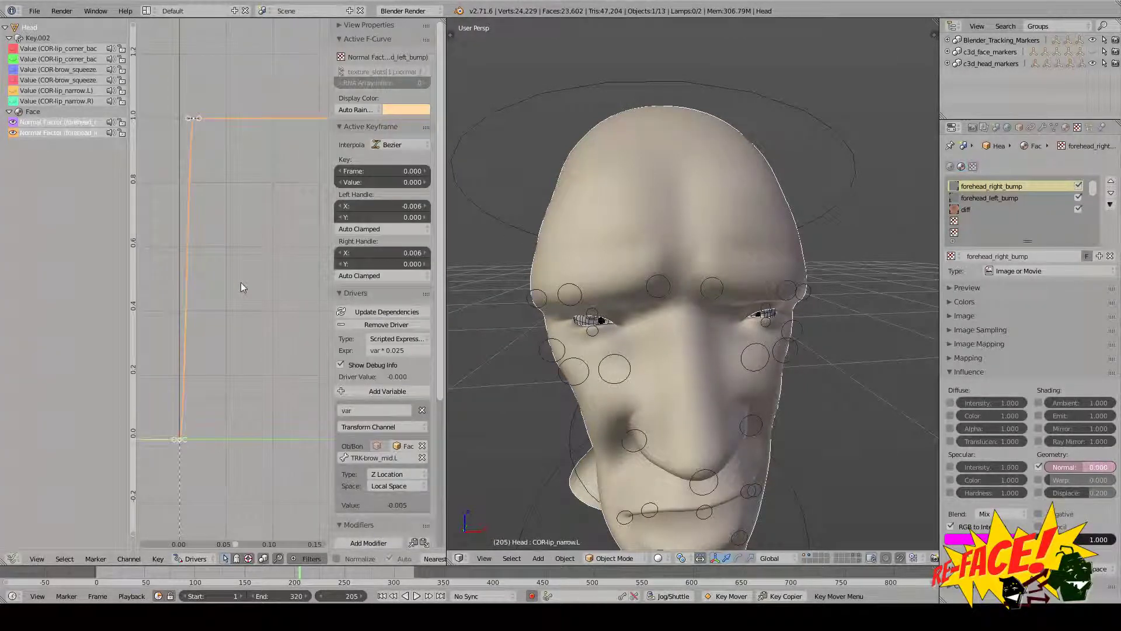
pyautogui.click(235, 172)
pyautogui.click(65, 122)
pyautogui.press('v')
pyautogui.rightClick(229, 171)
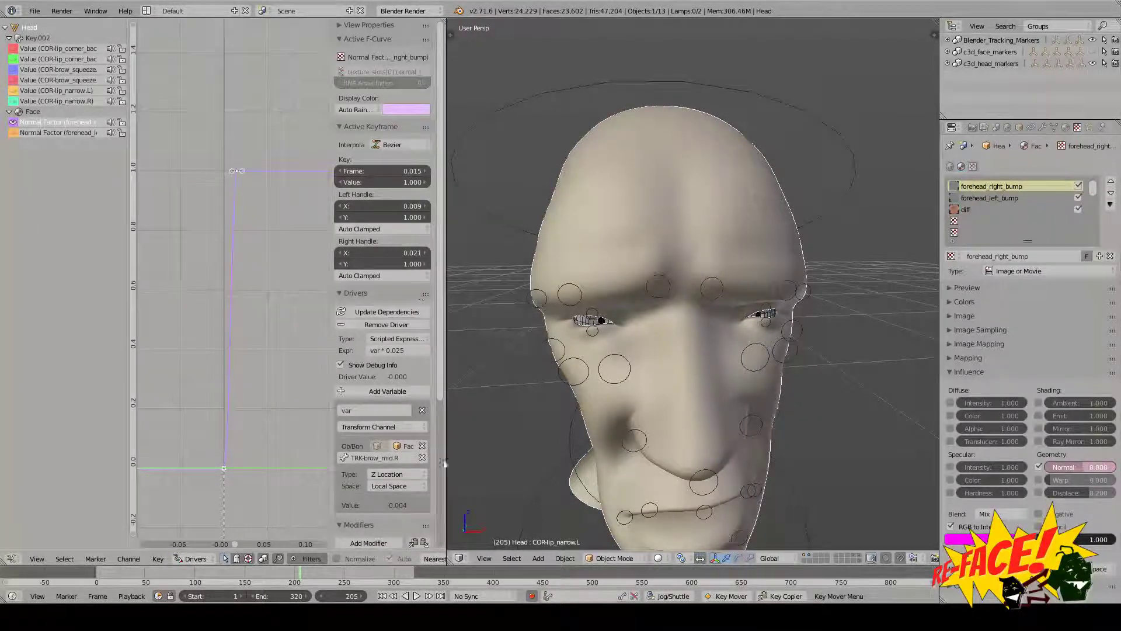
pyautogui.scroll(-2, 412, 315)
pyautogui.click(412, 303)
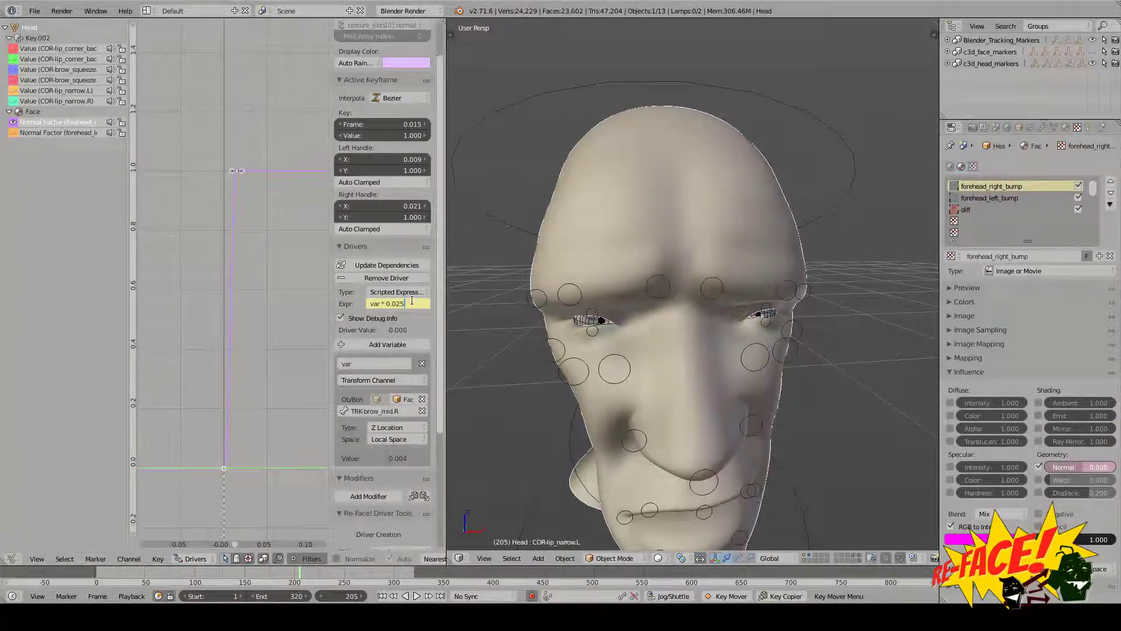
pyautogui.press('BackSpace')
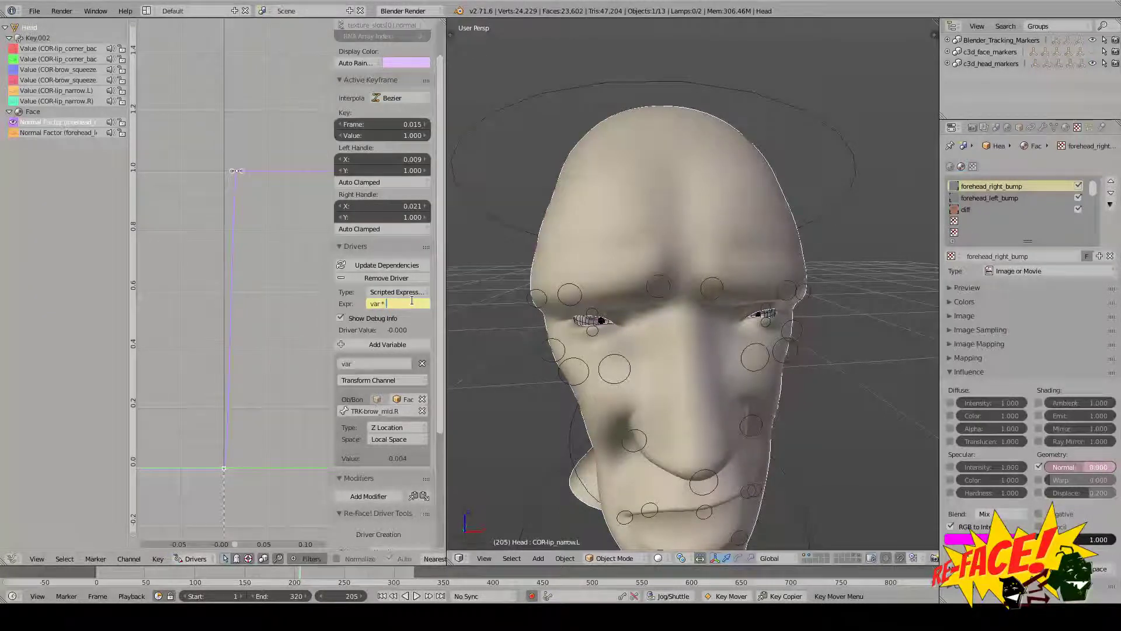
pyautogui.write('0.025')
pyautogui.press('Return')
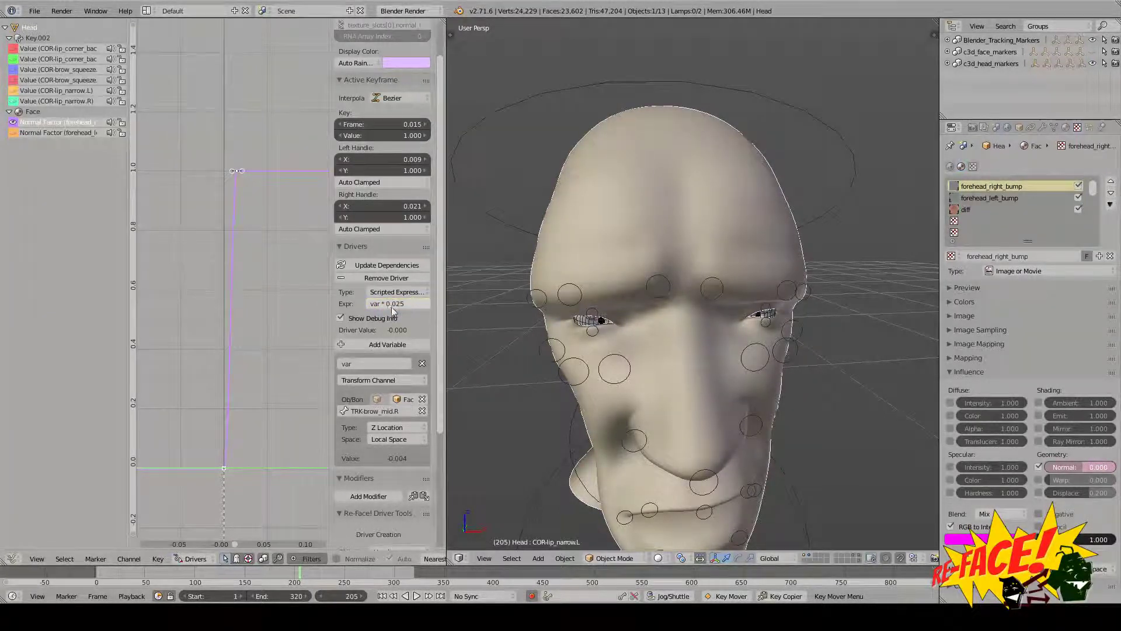
pyautogui.write('0')
pyautogui.press('Return')
pyautogui.hotkey('ctrl', 'z')
# - Set the forehead_right_bump Normal driver's expression to var * 0.1
pyautogui.click(404, 304)
pyautogui.click(403, 303)
pyautogui.press('BackSpace')
pyautogui.press('BackSpace')
pyautogui.press('BackSpace')
pyautogui.write('1')
pyautogui.press('Return')
# - Set the forehead_left_bump Normal driver's expression to var * 0.1
pyautogui.click(52, 133)
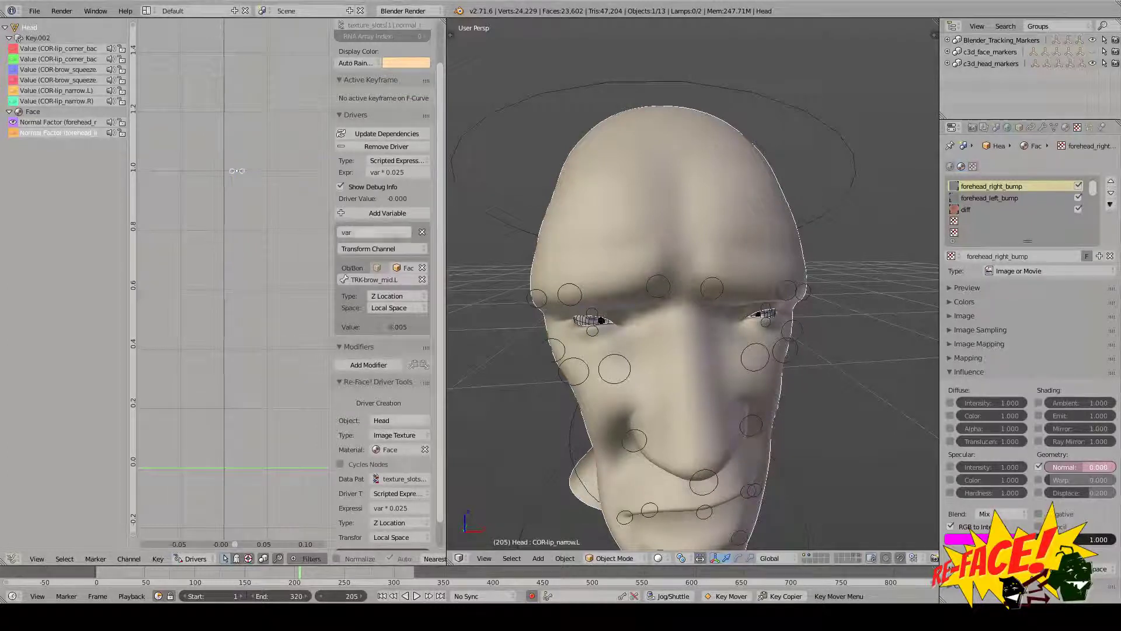
pyautogui.click(412, 172)
pyautogui.click(413, 172)
pyautogui.press('BackSpace')
pyautogui.press('BackSpace')
pyautogui.press('BackSpace')
pyautogui.write('1')
pyautogui.press('Return')
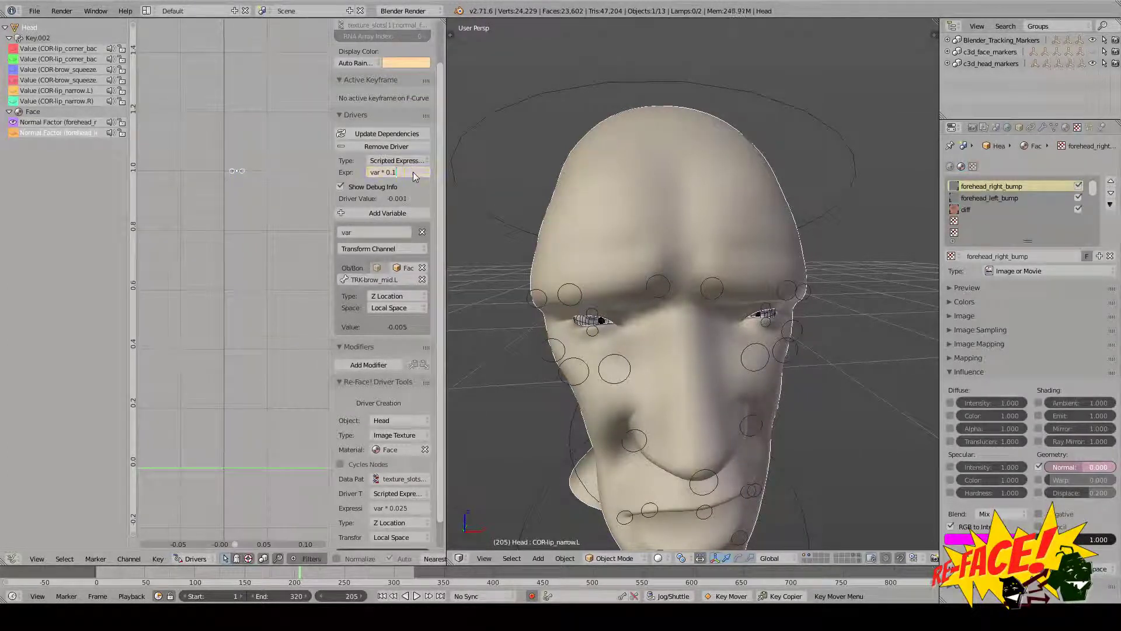
pyautogui.press('Return')
# - Select the forehead_right_bump driver and collapse every section of its properties except Drivers
pyautogui.click(52, 122)
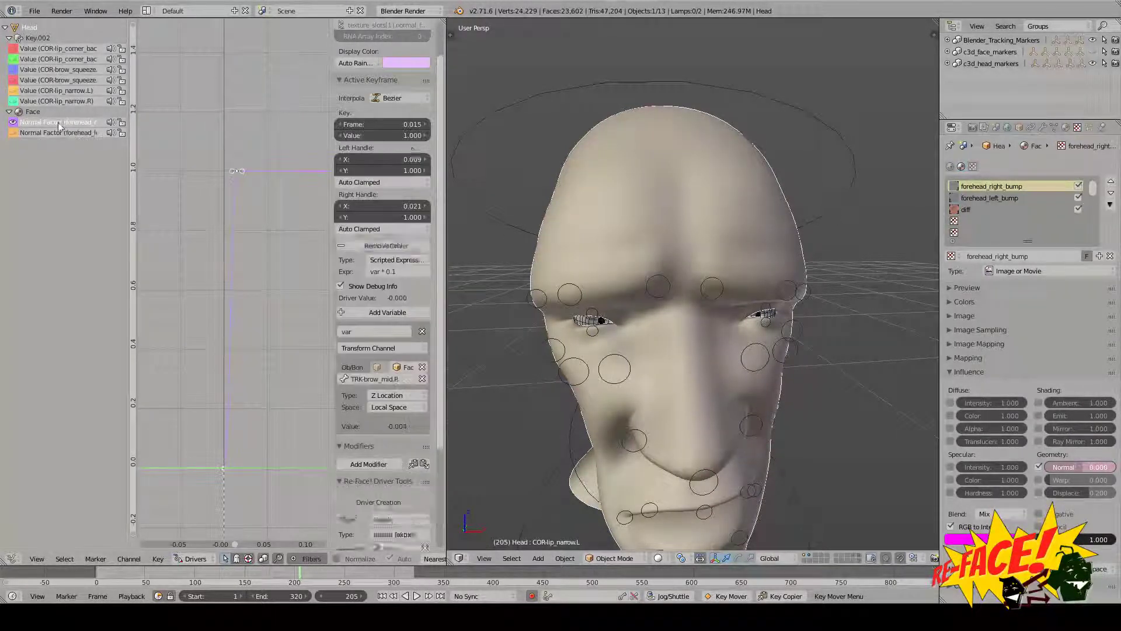
pyautogui.keyDown('ctrl'); pyautogui.click(380, 246); pyautogui.keyUp('ctrl')
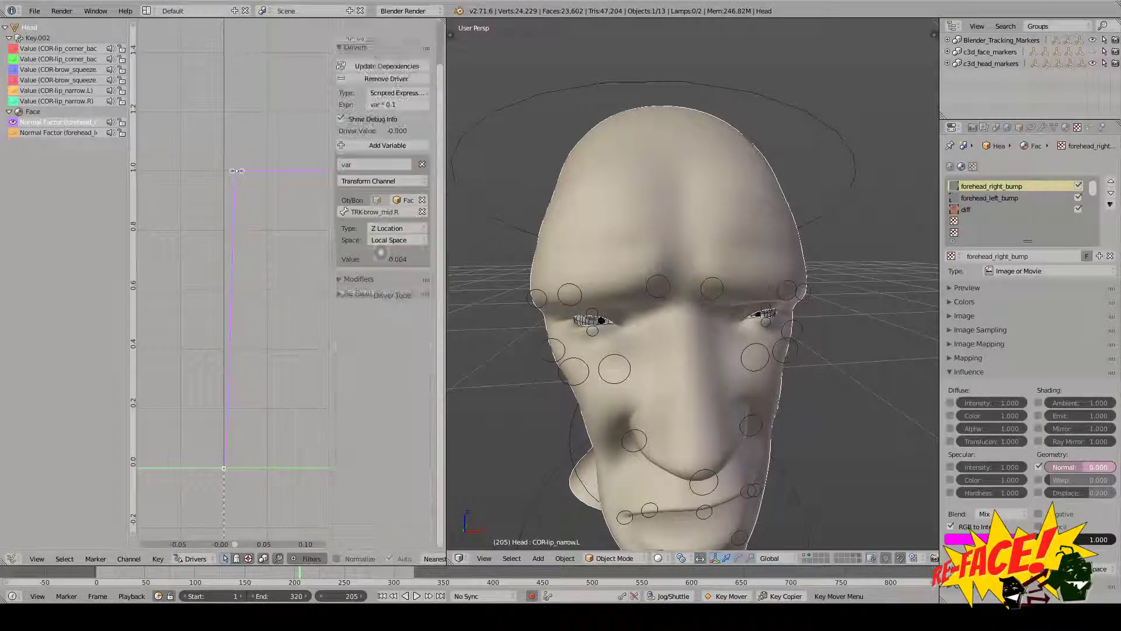
pyautogui.moveTo(363, 47); pyautogui.dragTo(374, 205, button='middle')
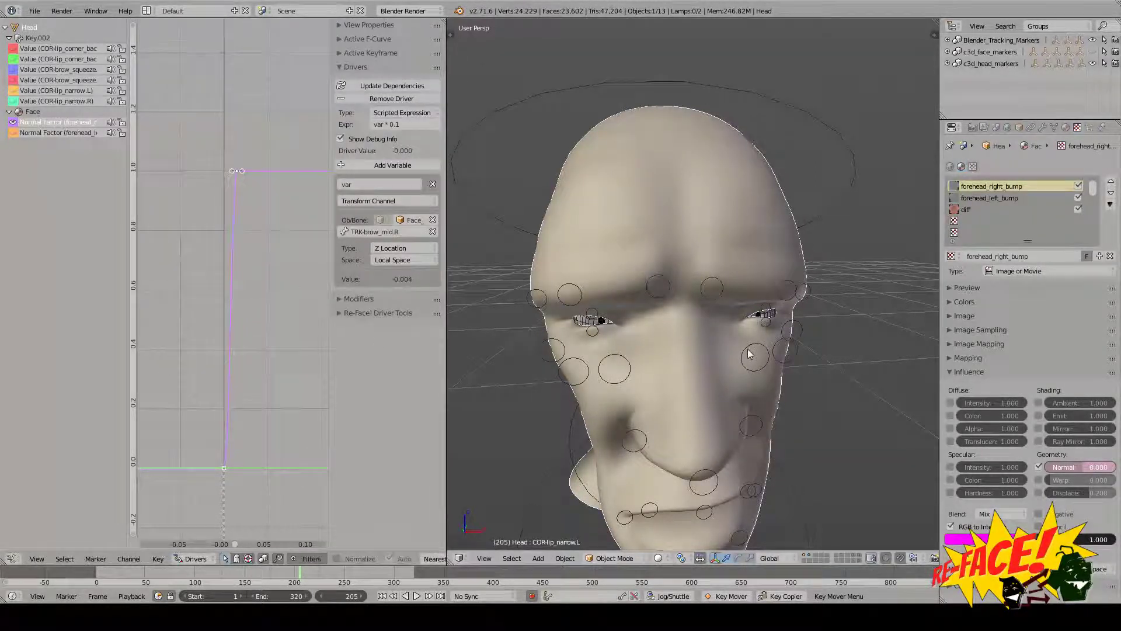
# - Go to frame 232 where the brows are raised, switch to the camera view and render the frame
pyautogui.press('Up')
pyautogui.press('Up')
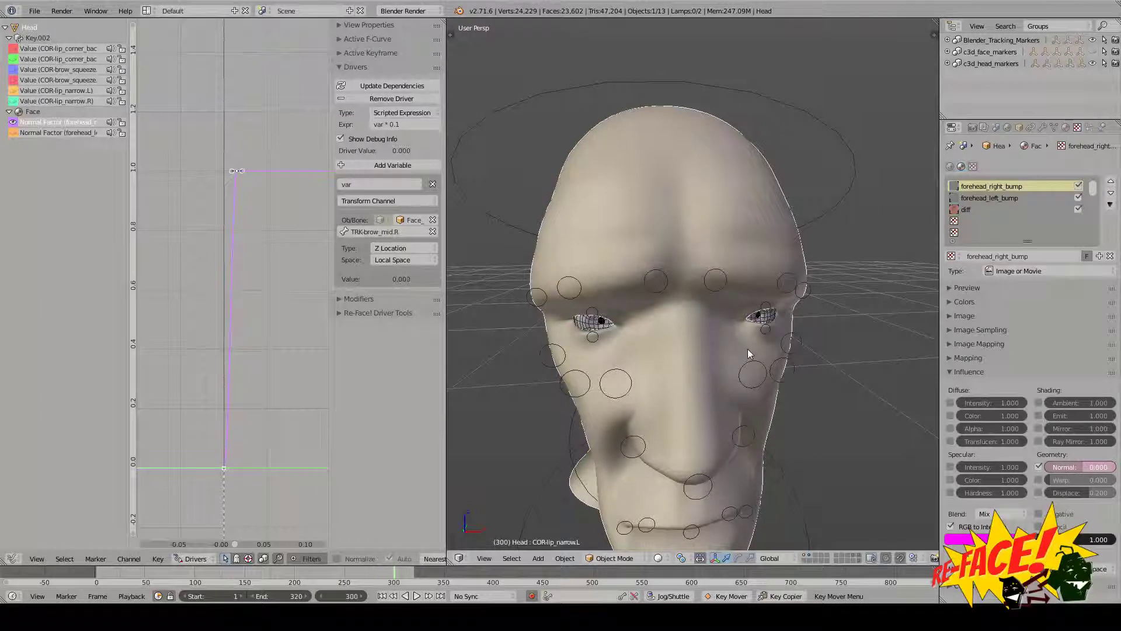
pyautogui.press('Down')
pyautogui.press('Down')
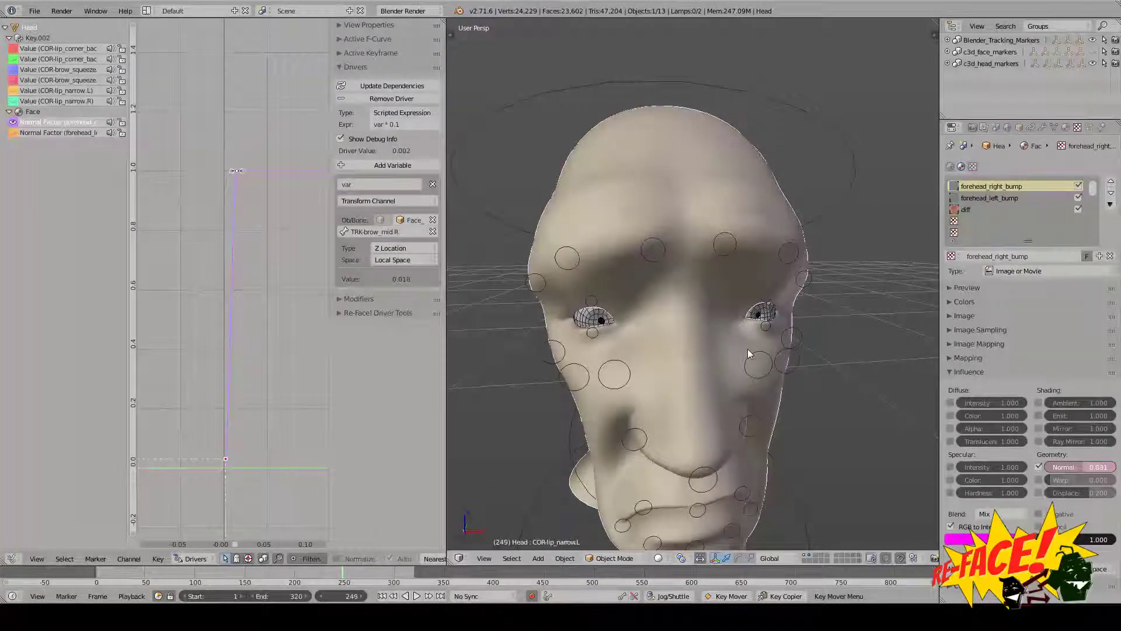
pyautogui.moveTo(747, 349); pyautogui.dragTo(696, 377, button='middle')
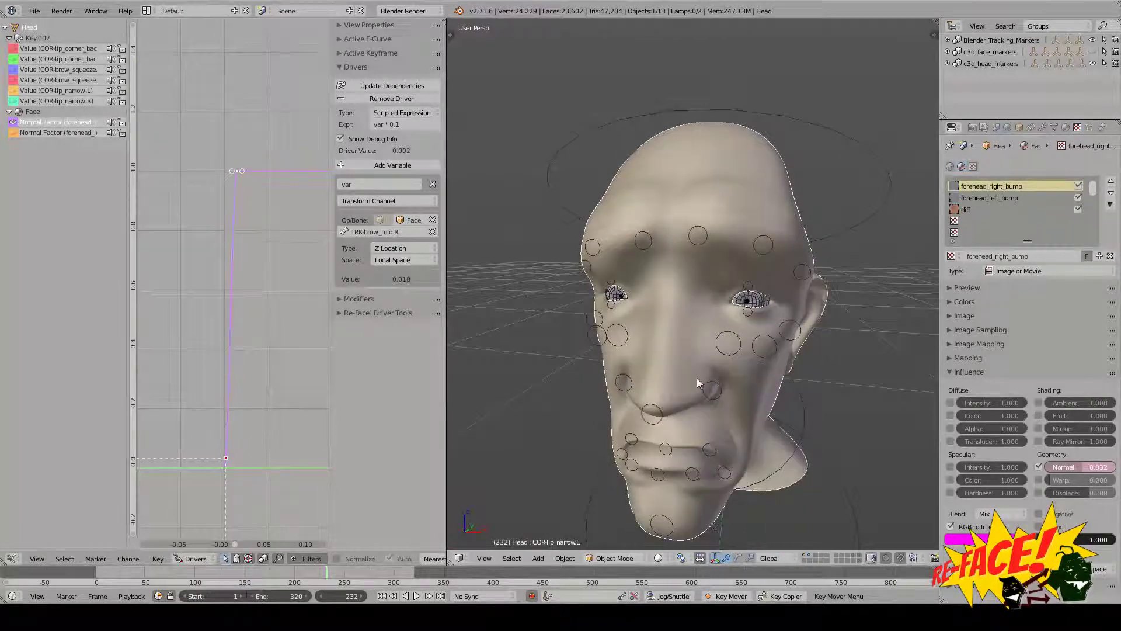
pyautogui.press('KP_0')
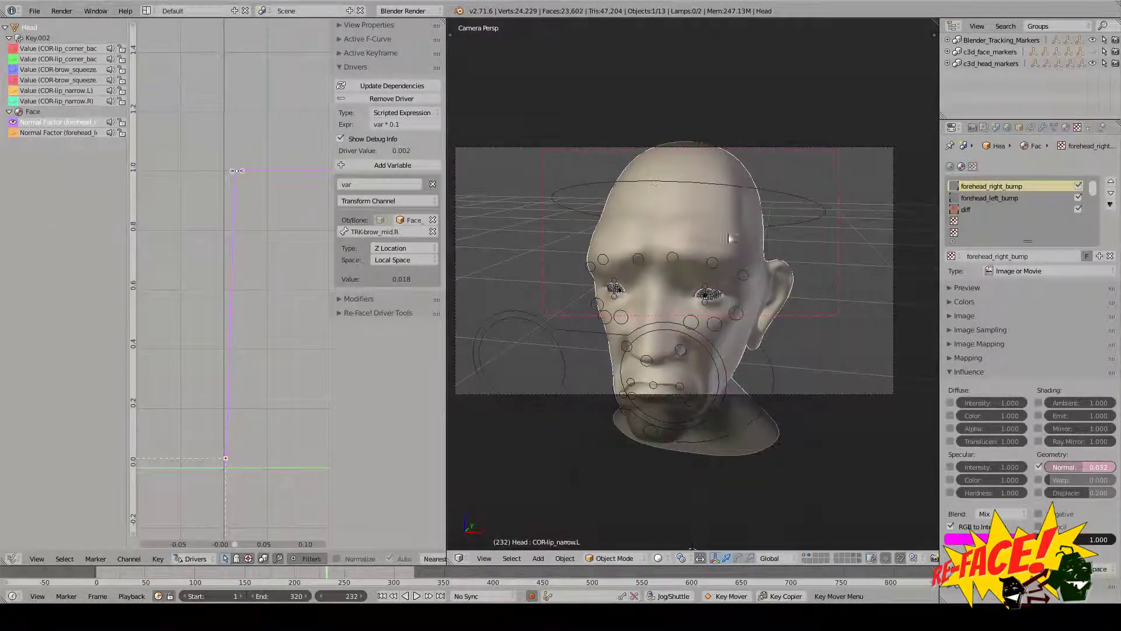
pyautogui.press('F12')
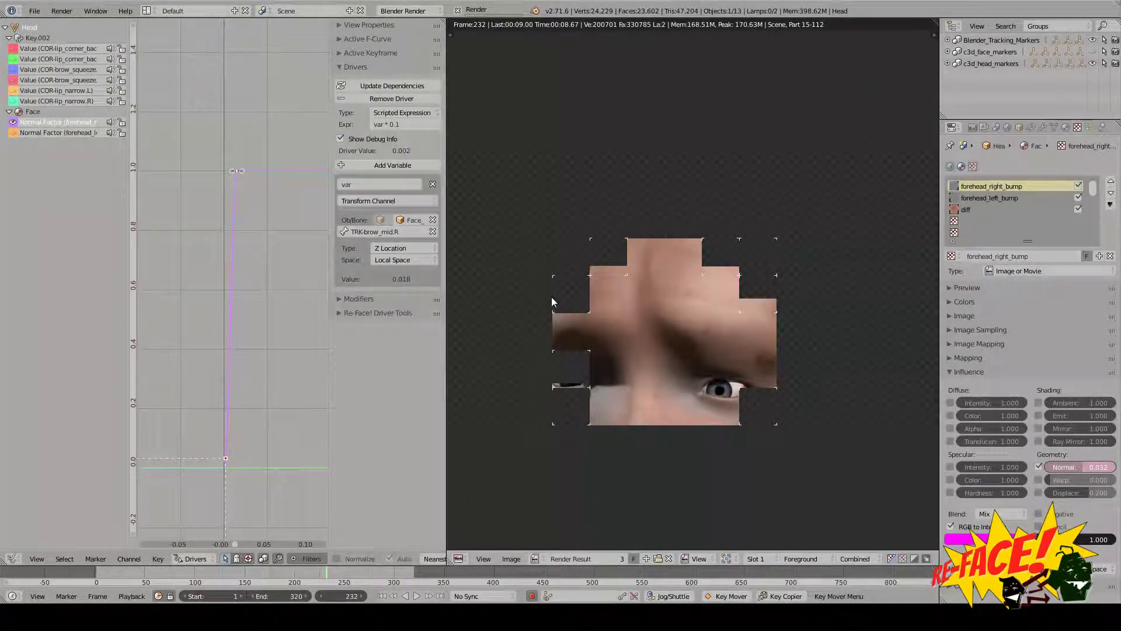
# - Set the expressions of both the forehead_right_bump and forehead_left_bump Normal drivers to var * 0.25
pyautogui.click(413, 124)
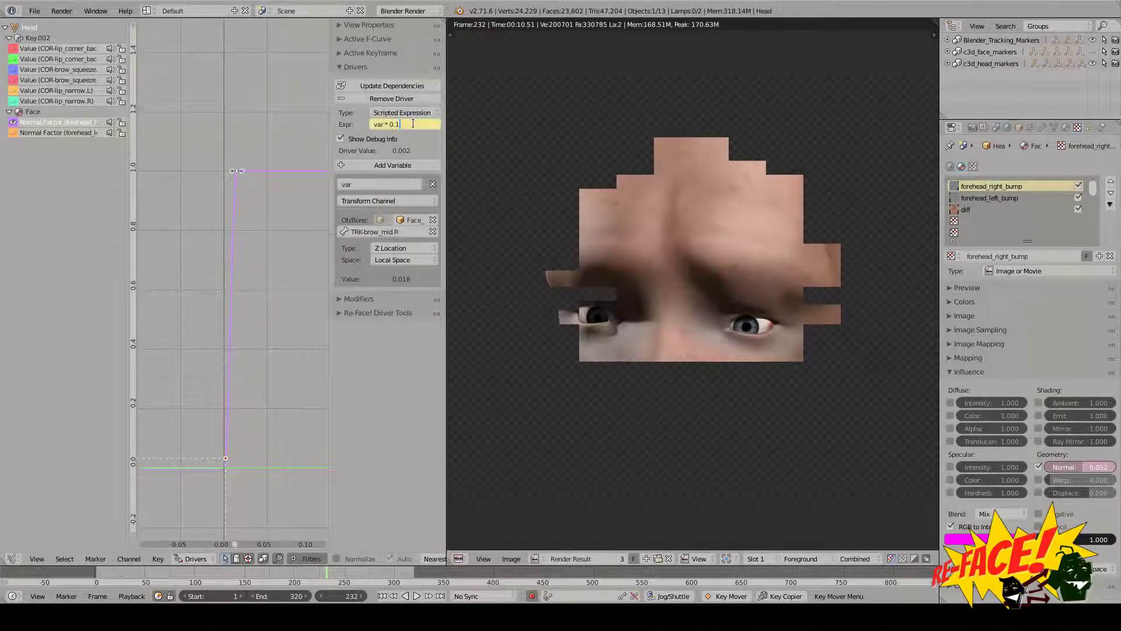
pyautogui.write('25')
pyautogui.press('Return')
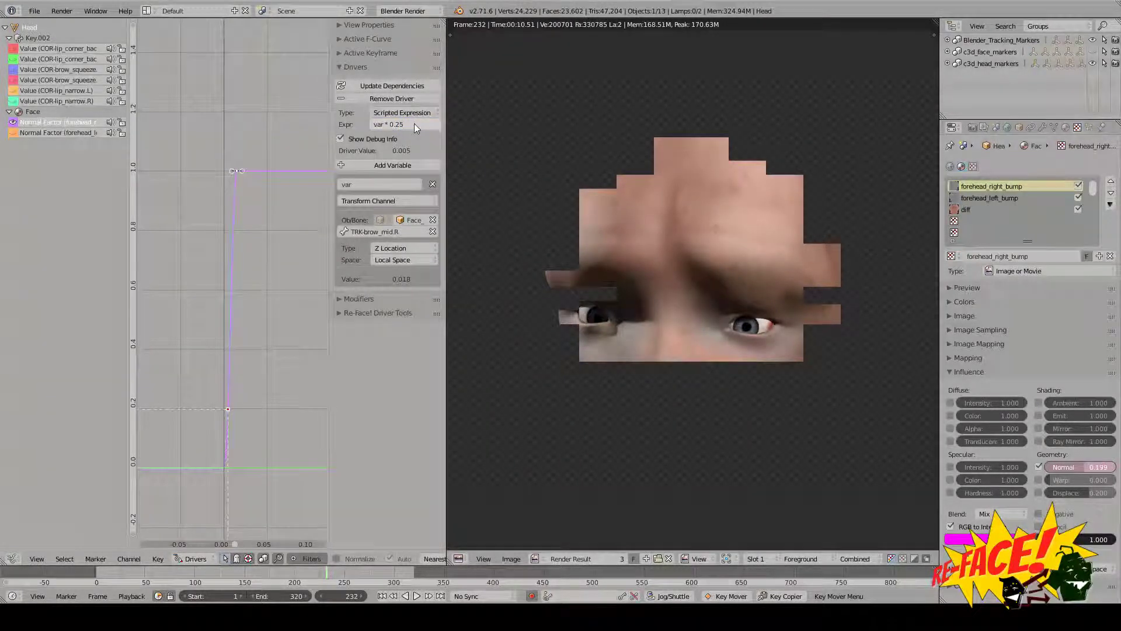
pyautogui.click(51, 132)
pyautogui.click(411, 124)
pyautogui.write('25')
pyautogui.press('Return')
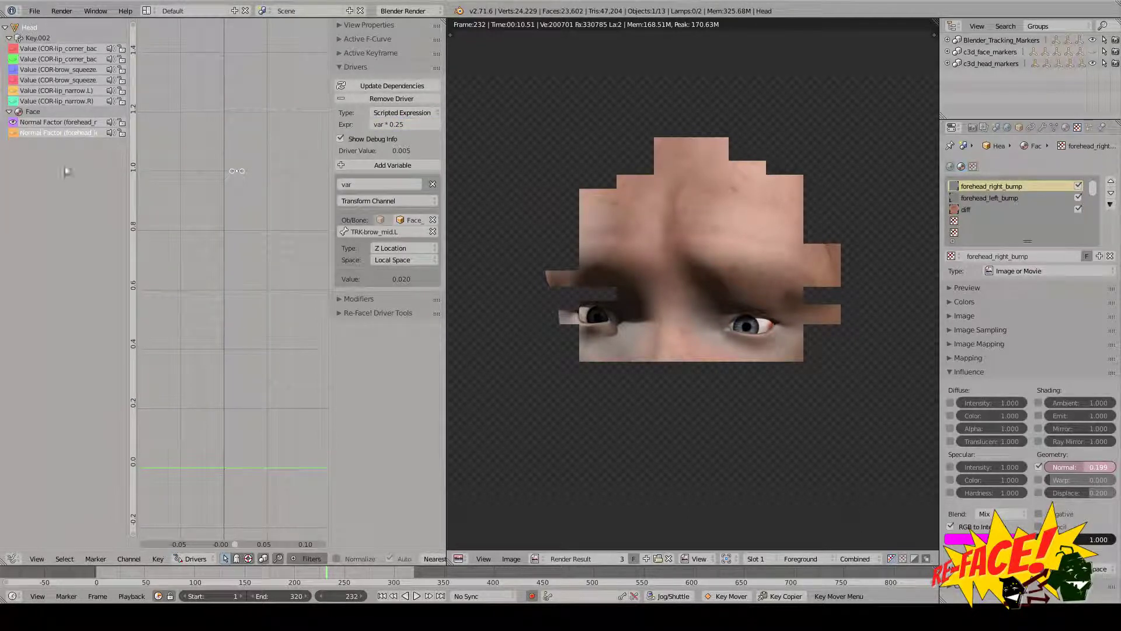
# - Render frame 232 again and inspect the forehead wrinkles alongside the left and right bump texture settings
pyautogui.click(64, 124)
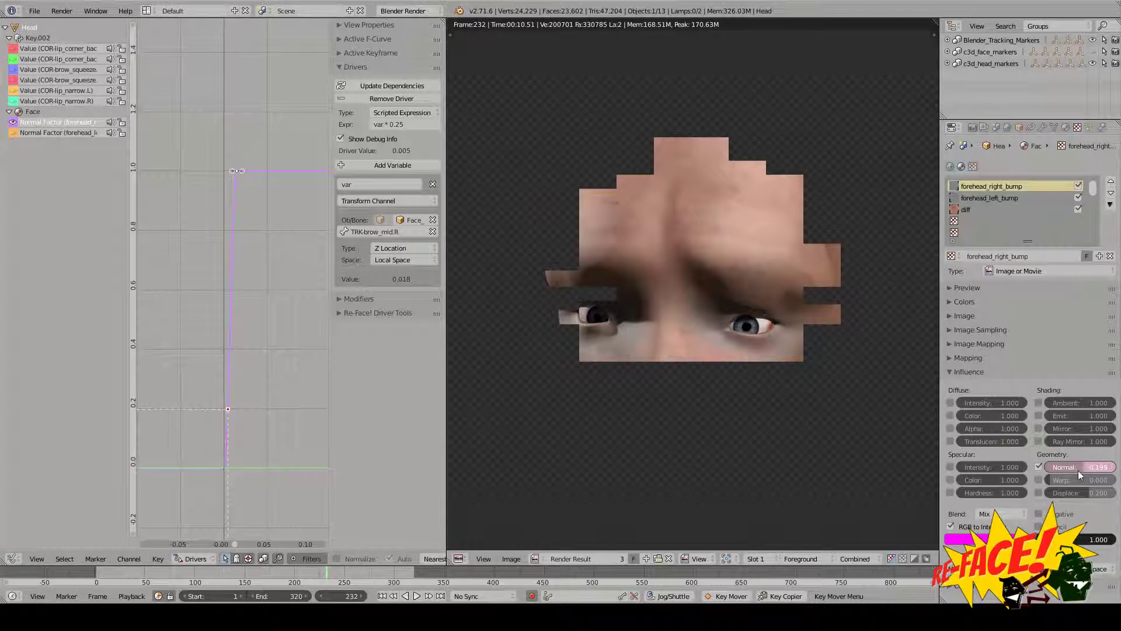
pyautogui.press('F12')
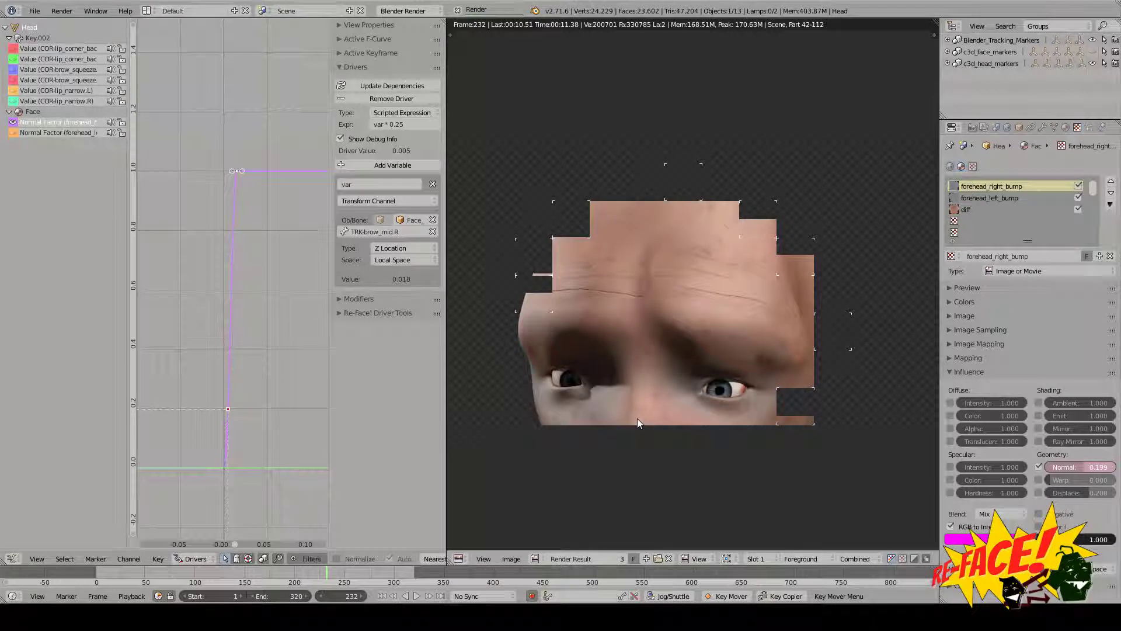
pyautogui.moveTo(650, 348); pyautogui.dragTo(634, 385, button='middle')
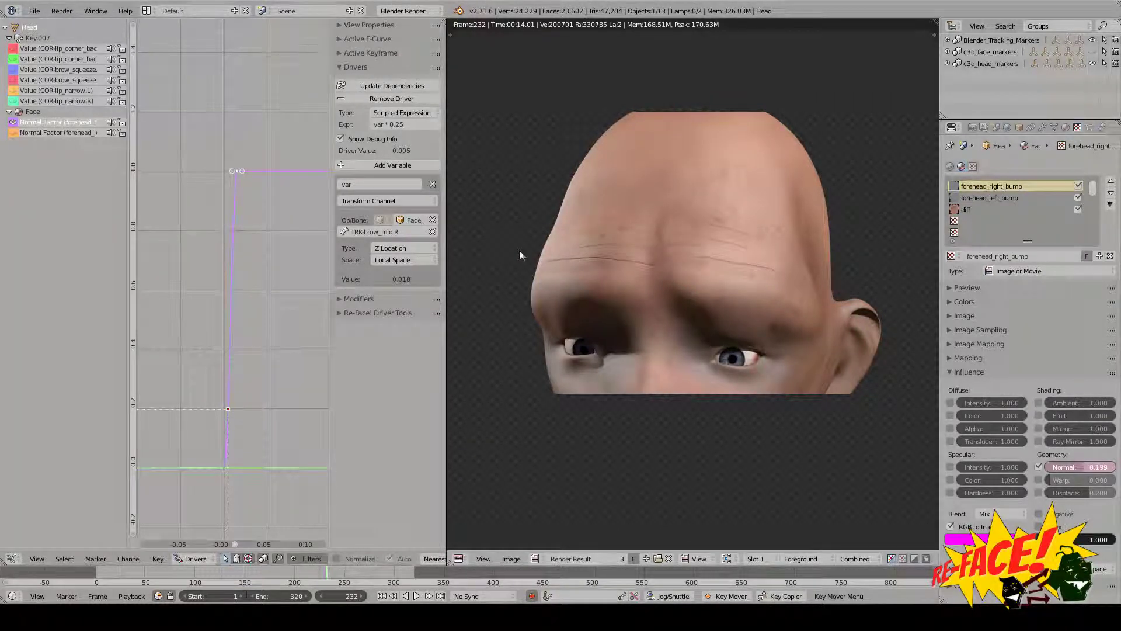
pyautogui.click(1002, 198)
pyautogui.click(1004, 186)
pyautogui.moveTo(757, 369); pyautogui.dragTo(746, 337, button='middle')
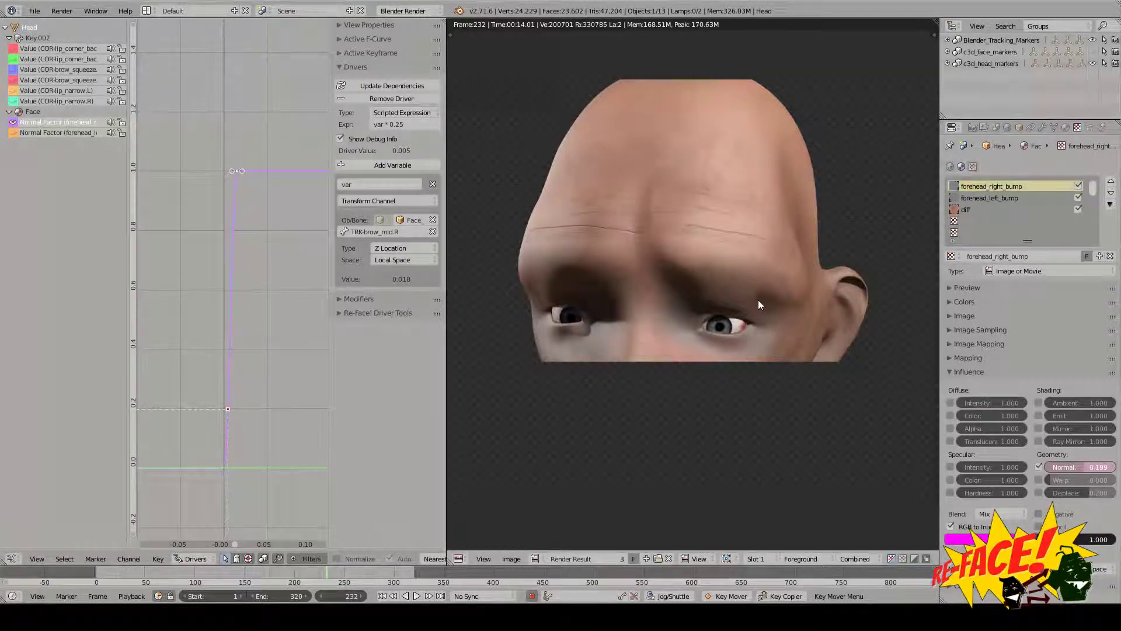
# - Close the render, orbit to the face, enter the Face_Rig bones, return to frame 1 and deselect all bones
pyautogui.press('Escape')
pyautogui.moveTo(733, 349); pyautogui.dragTo(702, 310, button='middle')
pyautogui.scroll(4, 702, 310)
pyautogui.moveTo(738, 366); pyautogui.dragTo(695, 379, button='middle')
pyautogui.rightClick(714, 347)
pyautogui.hotkey('shift', 'Left')
pyautogui.press('a')
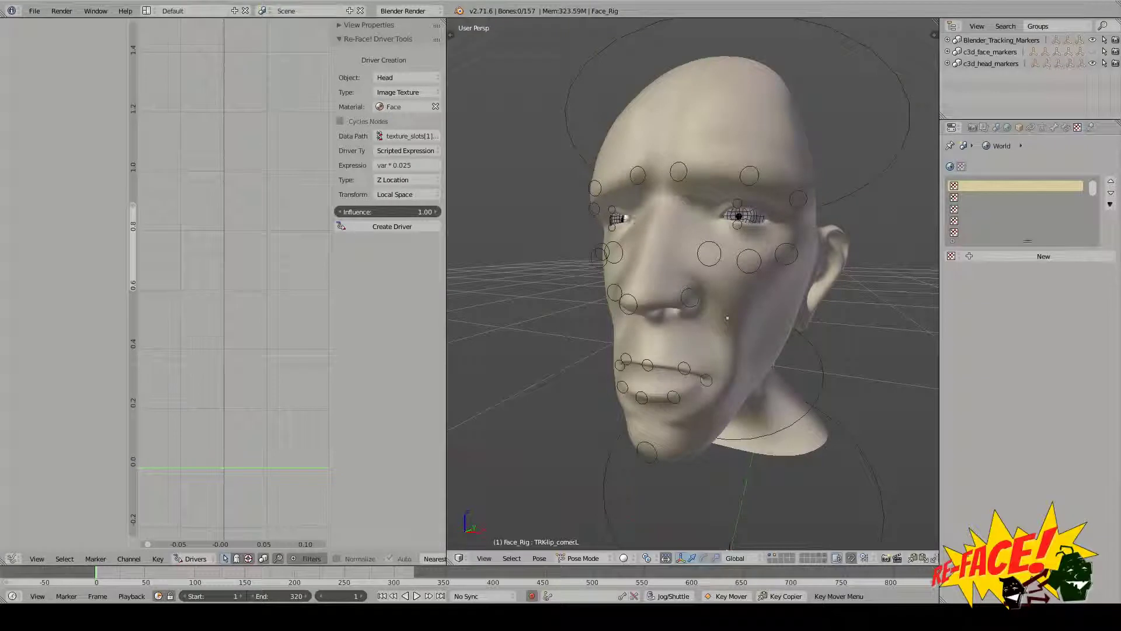
# - Enable Cycles Nodes for driver creation and switch the render engine to Cycles Render
pyautogui.click(367, 124)
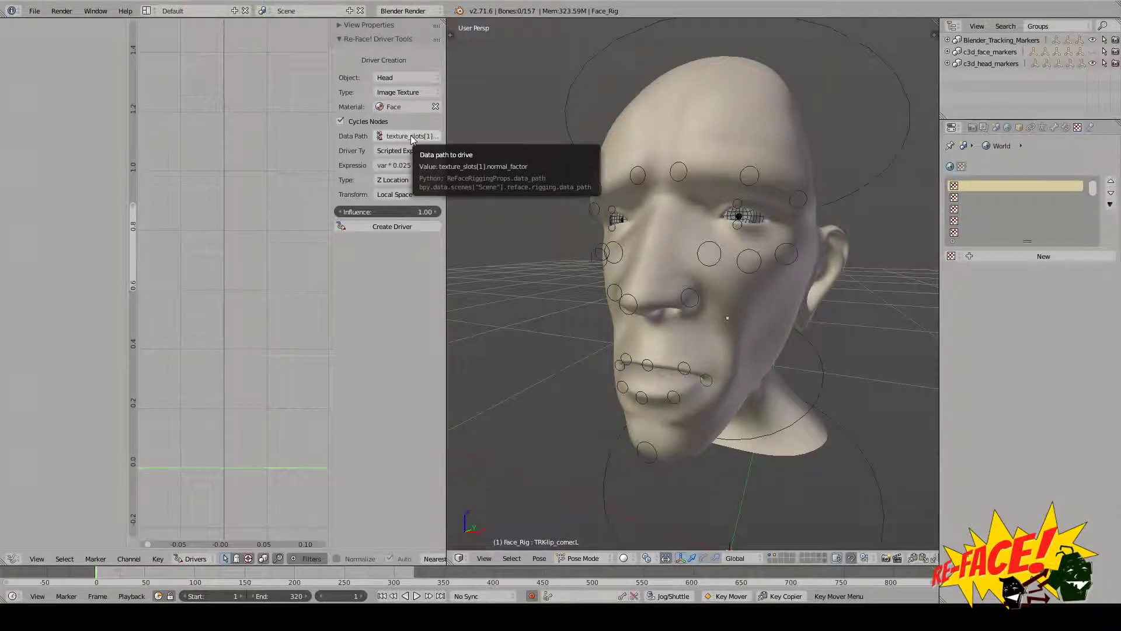
pyautogui.moveTo(568, 186); pyautogui.dragTo(574, 191, button='middle')
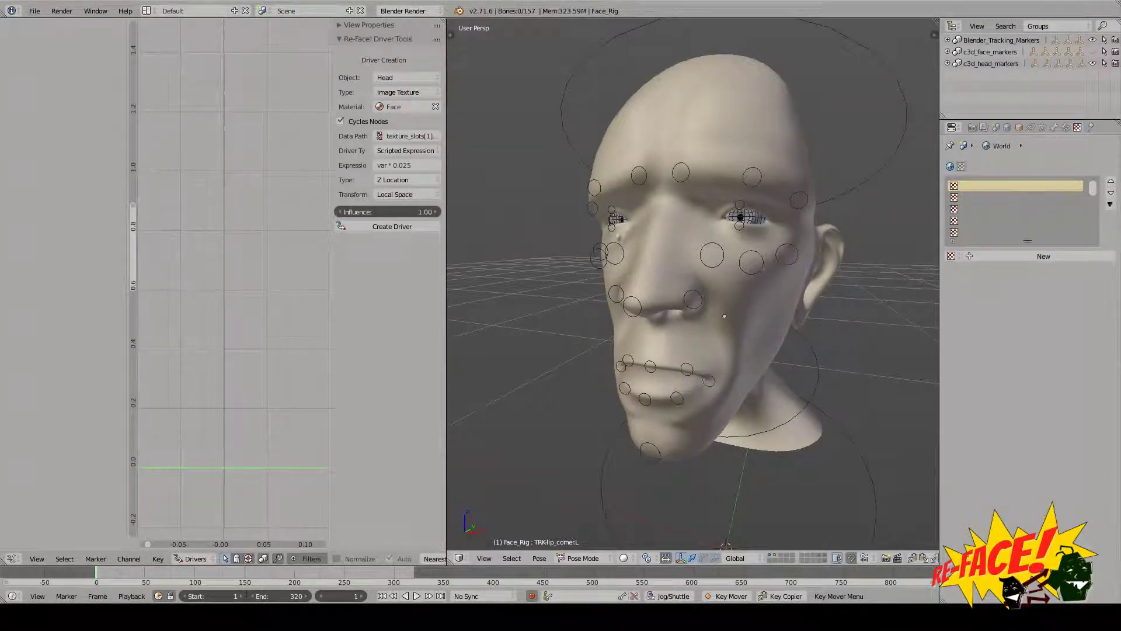
pyautogui.click(403, 10)
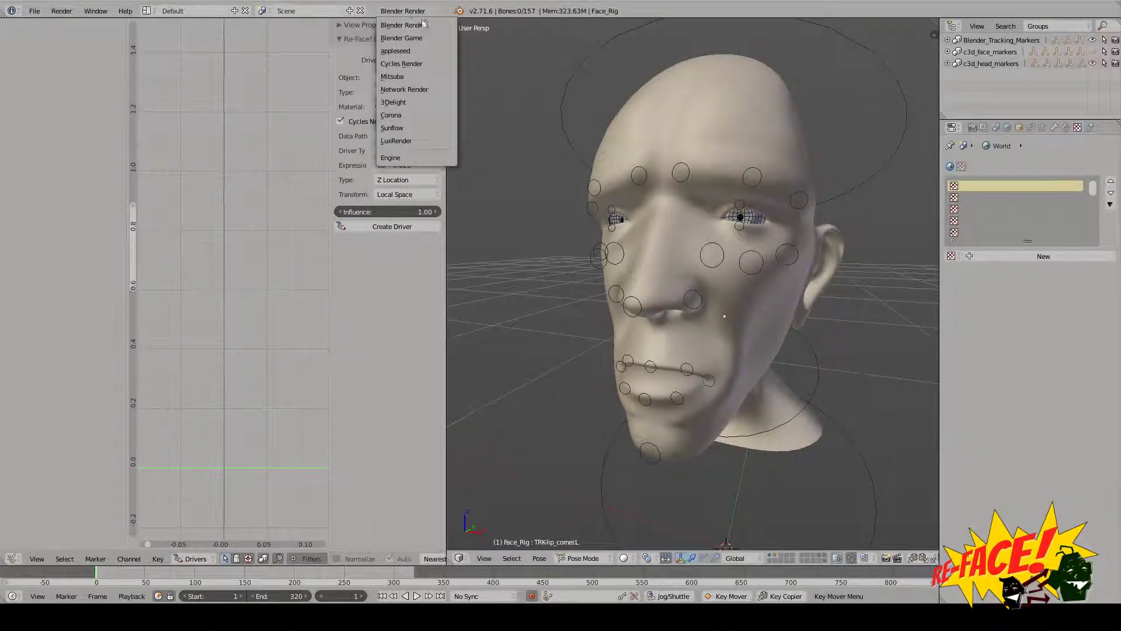
pyautogui.click(424, 65)
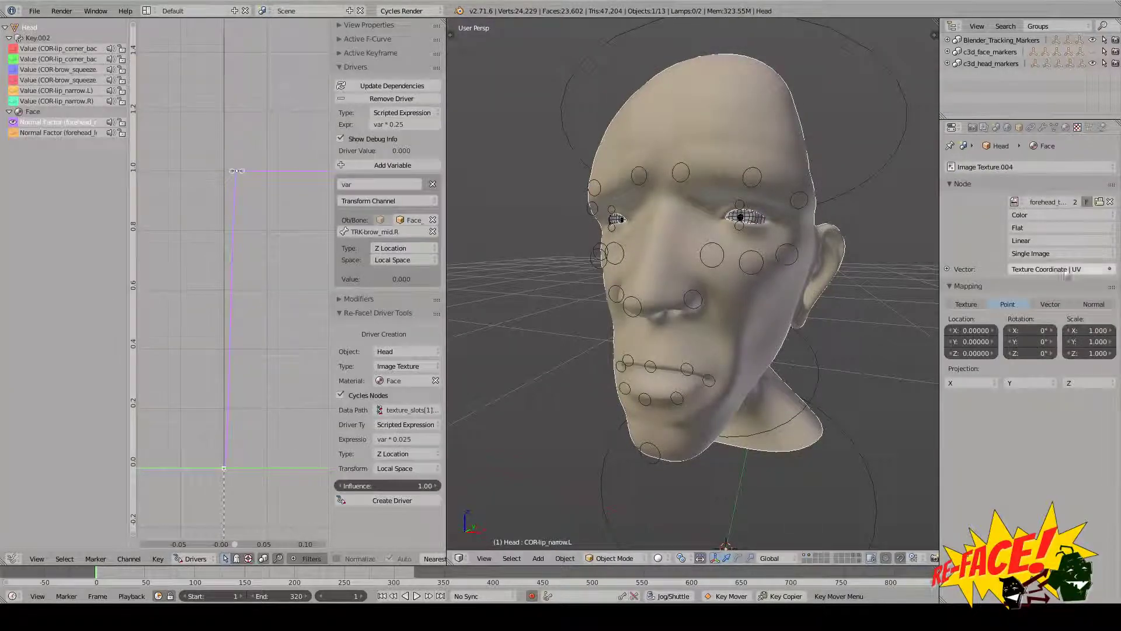
# - Show the Head's Face material settings and collapse the Cycles Node Enable / Disable section
pyautogui.click(1066, 128)
pyautogui.click(1005, 305)
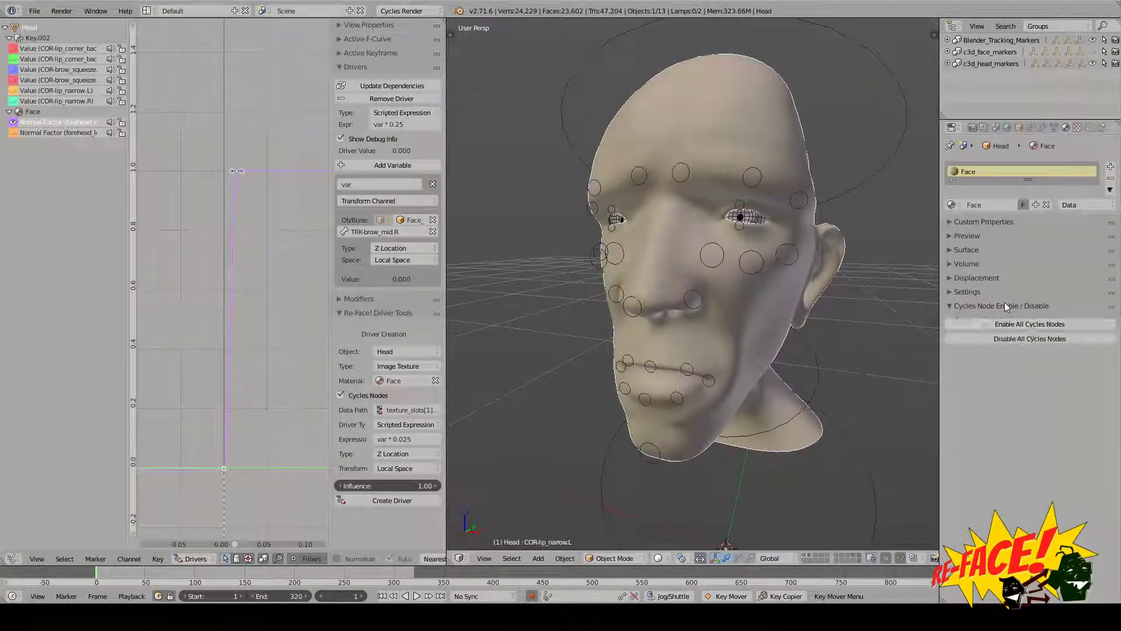
pyautogui.click(1023, 307)
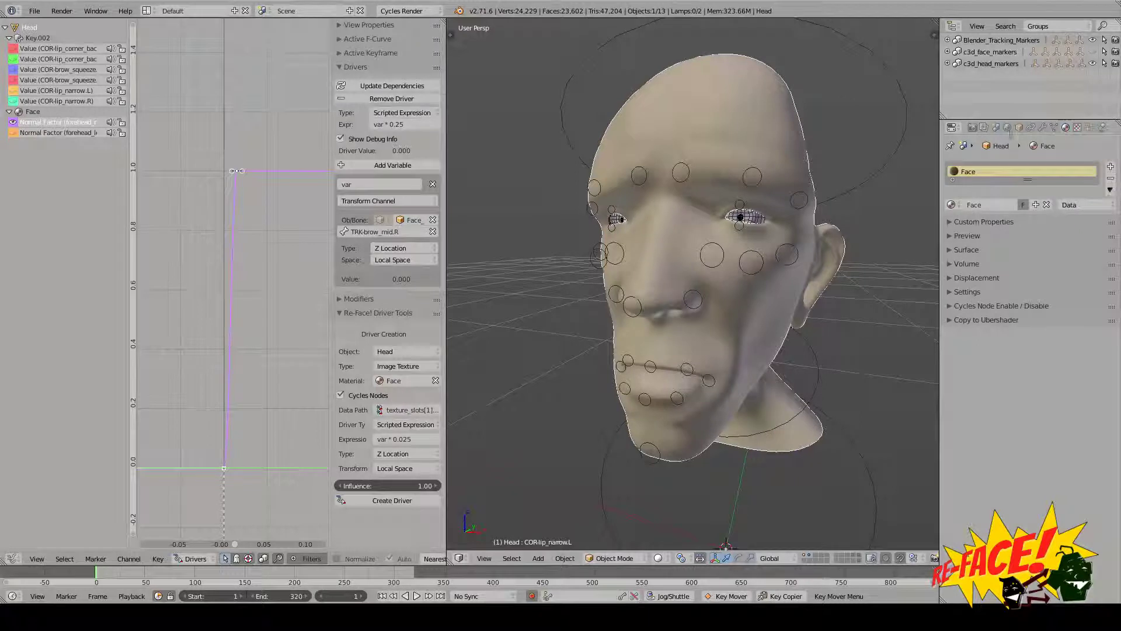
pyautogui.moveTo(767, 287); pyautogui.dragTo(757, 286, button='middle')
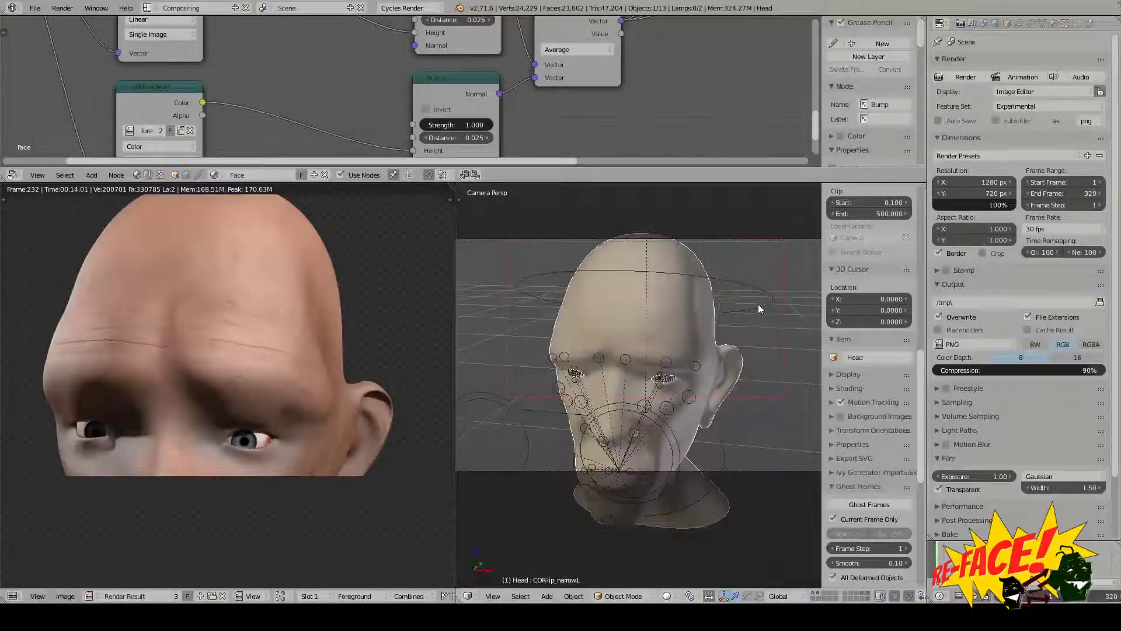
# - Enlarge the node editor in the Compositing layout and nudge the right and left forehead Image Texture nodes upward
pyautogui.moveTo(515, 183); pyautogui.dragTo(515, 399)
pyautogui.scroll(2, 528, 202)
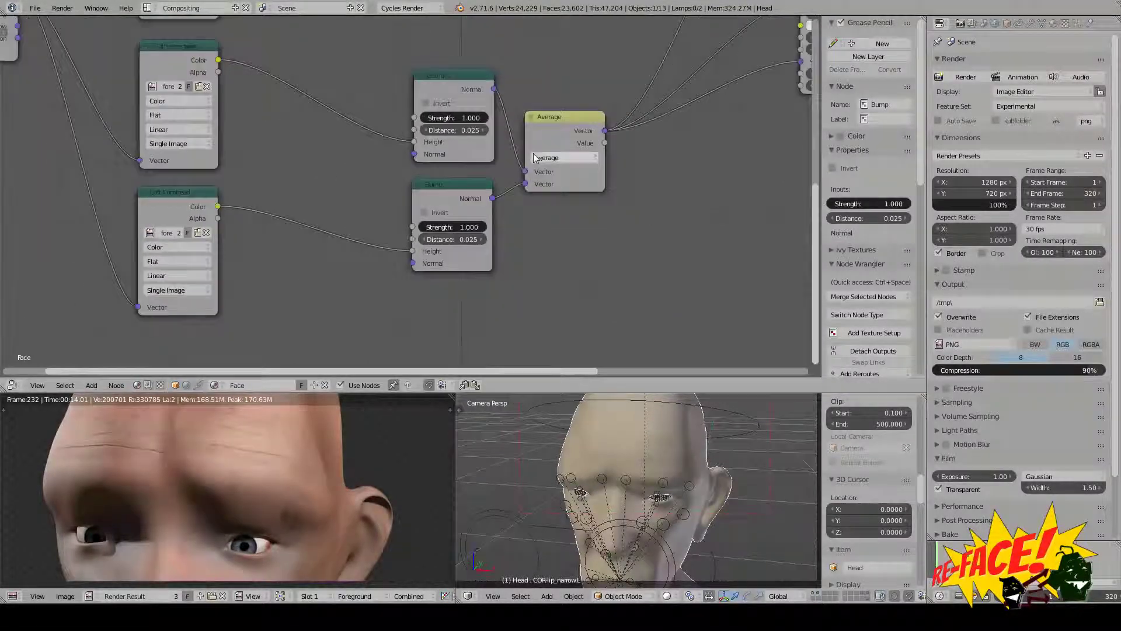
pyautogui.moveTo(528, 201)
pyautogui.mouseDown(button='middle')
pyautogui.moveTo(588, 220)
pyautogui.moveTo(535, 220)
pyautogui.mouseUp(button='middle')
pyautogui.scroll(-1, 576, 219)
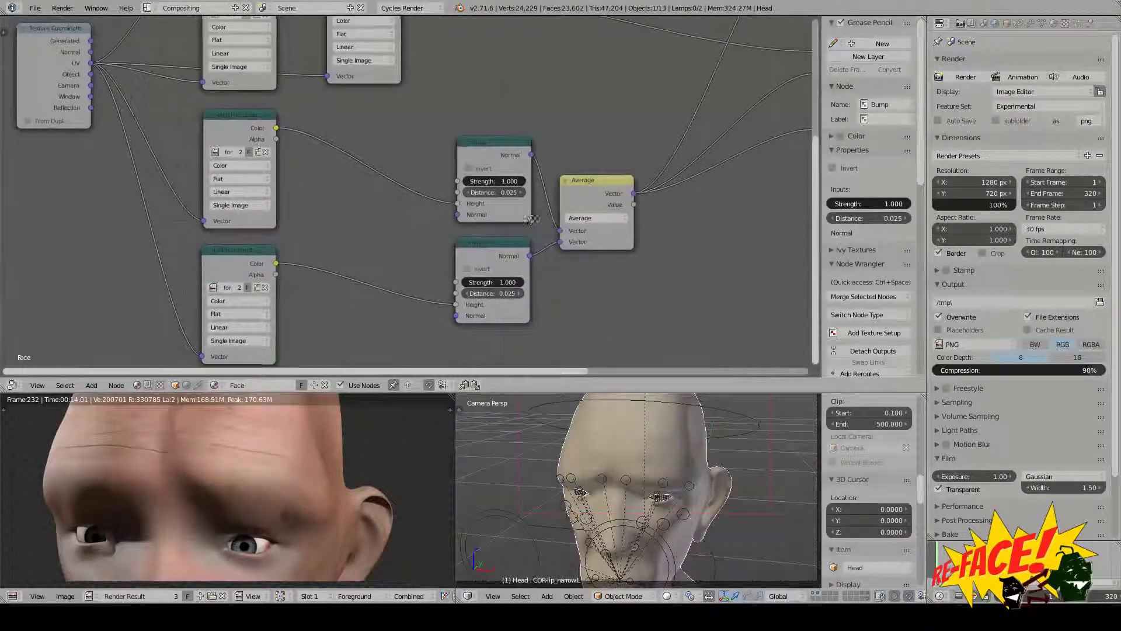
pyautogui.click(243, 124)
pyautogui.moveTo(243, 125); pyautogui.dragTo(244, 117)
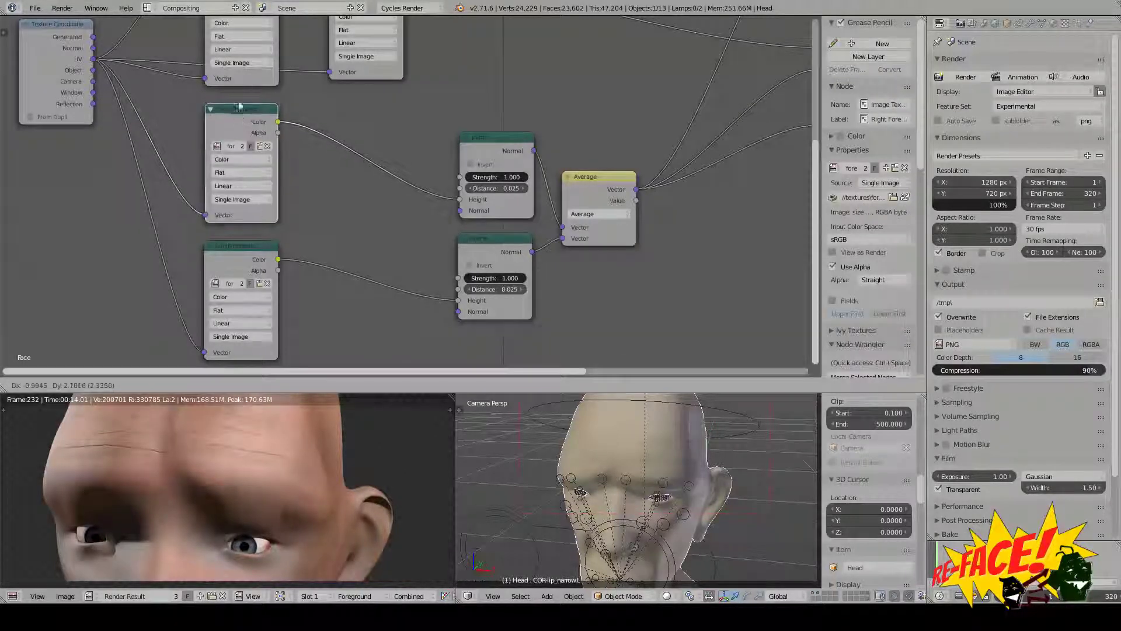
pyautogui.moveTo(245, 257); pyautogui.dragTo(247, 245)
pyautogui.moveTo(308, 204); pyautogui.dragTo(318, 198, button='middle')
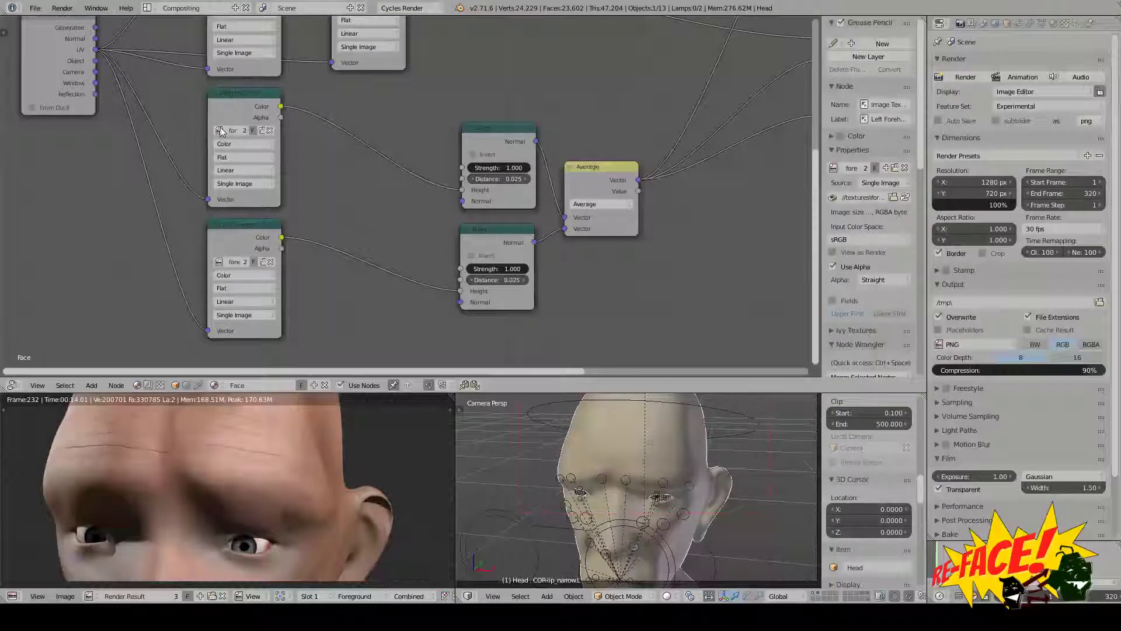
# - Check the available images for the right and left forehead Image Texture nodes without changing them
pyautogui.click(218, 128)
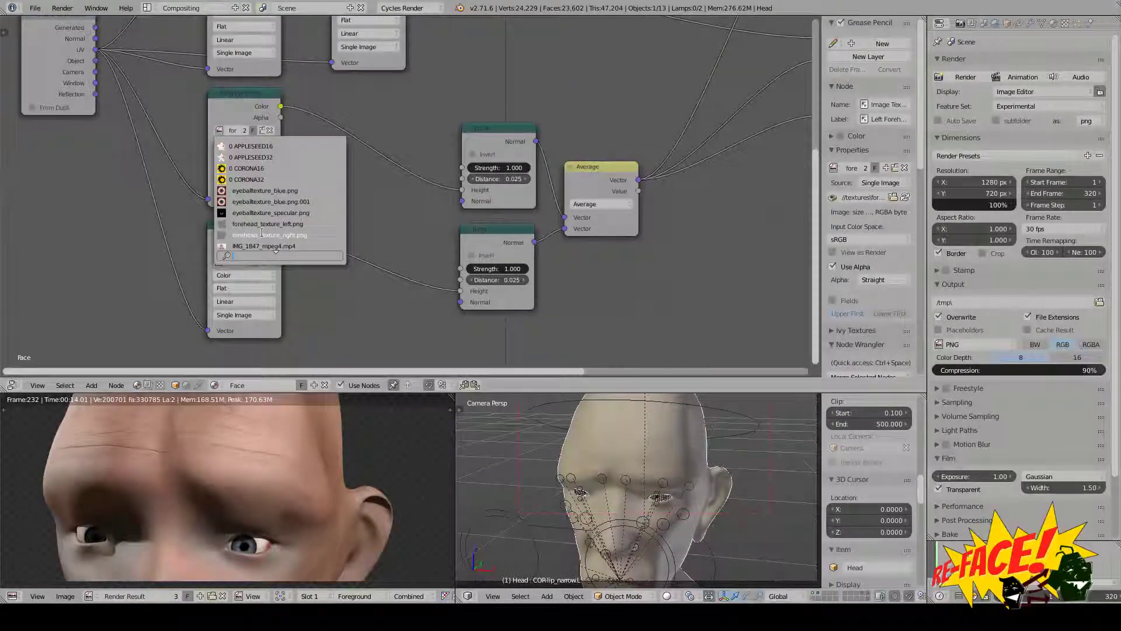
pyautogui.click(405, 166)
pyautogui.click(219, 262)
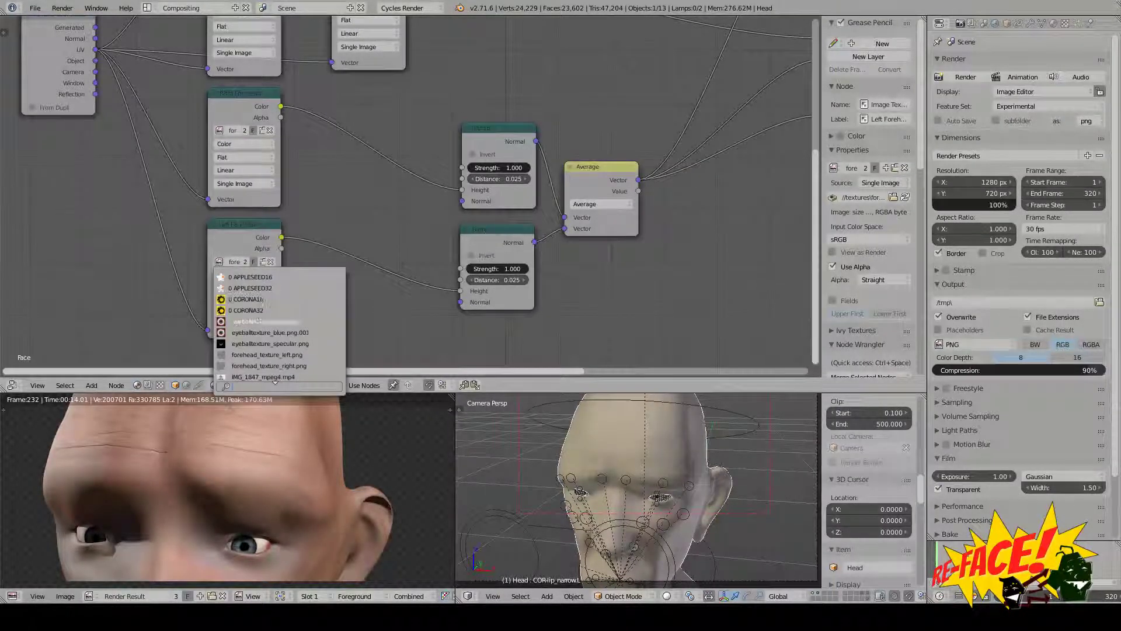
# - Move the two Bump nodes and the Average node closer to the forehead Image Texture nodes
pyautogui.moveTo(580, 230); pyautogui.dragTo(556, 243, button='middle')
pyautogui.moveTo(458, 153); pyautogui.dragTo(320, 118)
pyautogui.moveTo(442, 240); pyautogui.dragTo(302, 228)
pyautogui.moveTo(581, 183); pyautogui.dragTo(484, 134)
pyautogui.moveTo(544, 175)
pyautogui.mouseDown(button='middle')
pyautogui.moveTo(577, 185)
pyautogui.moveTo(550, 178)
pyautogui.moveTo(539, 101)
pyautogui.moveTo(544, 187)
pyautogui.mouseUp(button='middle')
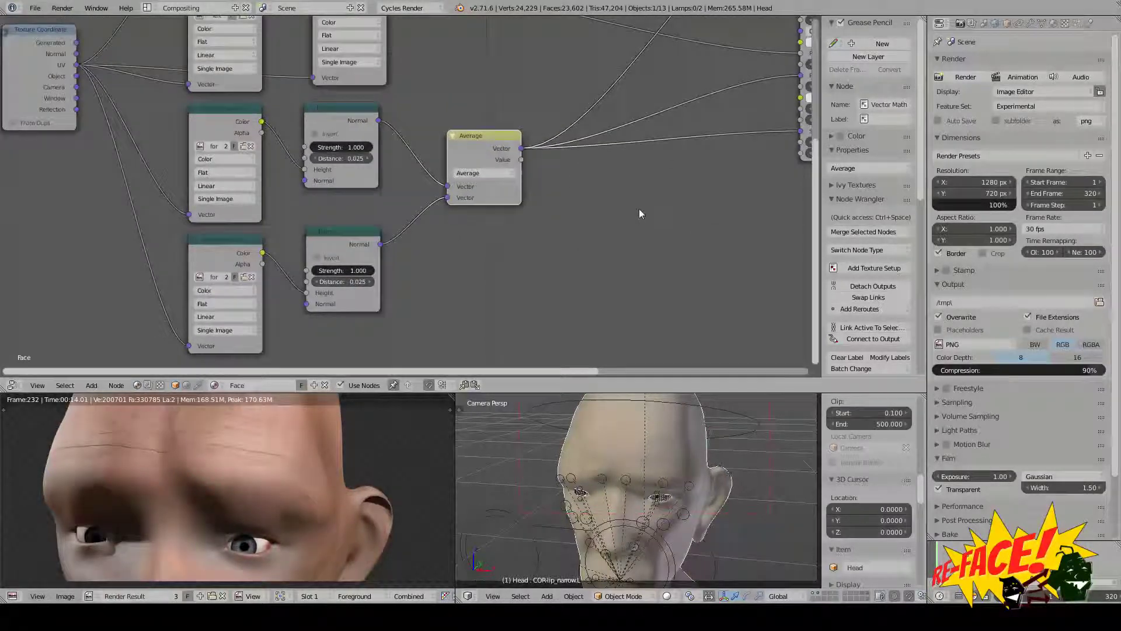
# - Follow the Average node's links to the bump inputs of the SkinShader.001 group node
pyautogui.moveTo(635, 220); pyautogui.dragTo(547, 271, button='middle')
pyautogui.moveTo(669, 228); pyautogui.dragTo(624, 259, button='middle')
pyautogui.click(649, 30)
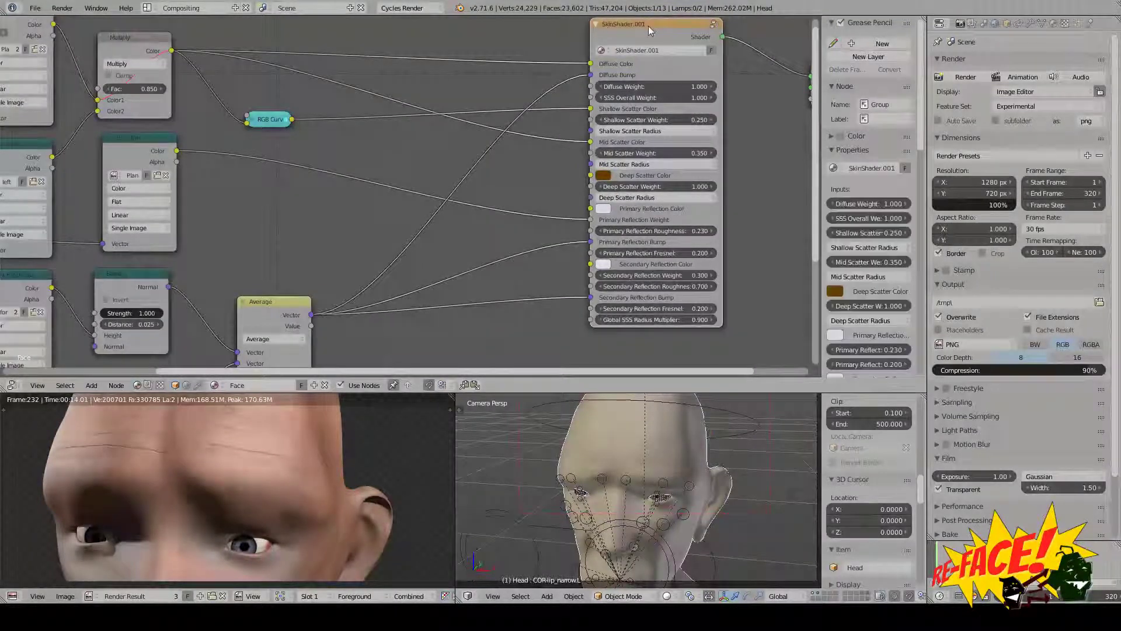
pyautogui.moveTo(485, 321)
pyautogui.mouseDown(button='middle')
pyautogui.moveTo(493, 298)
pyautogui.moveTo(489, 311)
pyautogui.mouseUp(button='middle')
# - Copy the data path of the Strength value on the right forehead's Bump node
pyautogui.moveTo(741, 192); pyautogui.dragTo(581, 263, button='middle')
pyautogui.scroll(2, 526, 193)
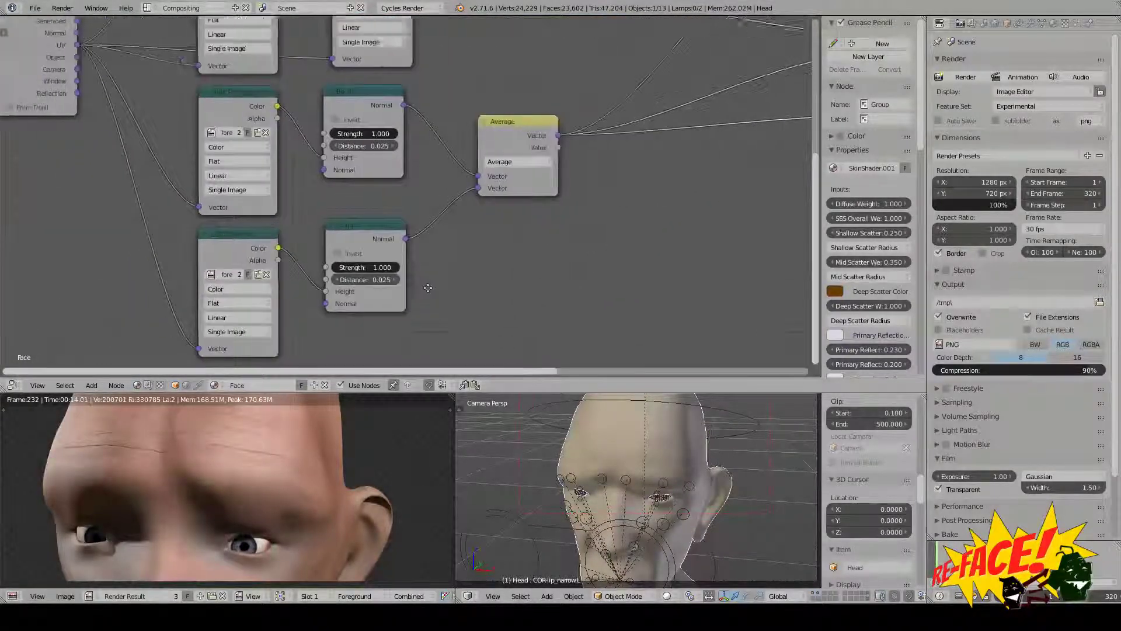
pyautogui.rightClick(360, 132)
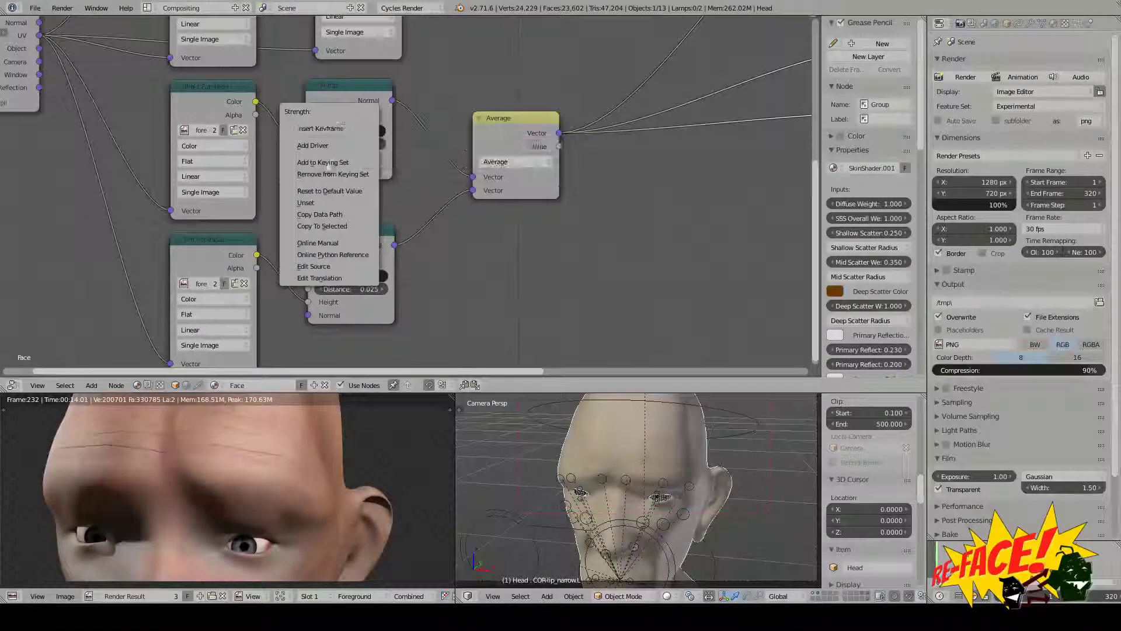
pyautogui.click(339, 215)
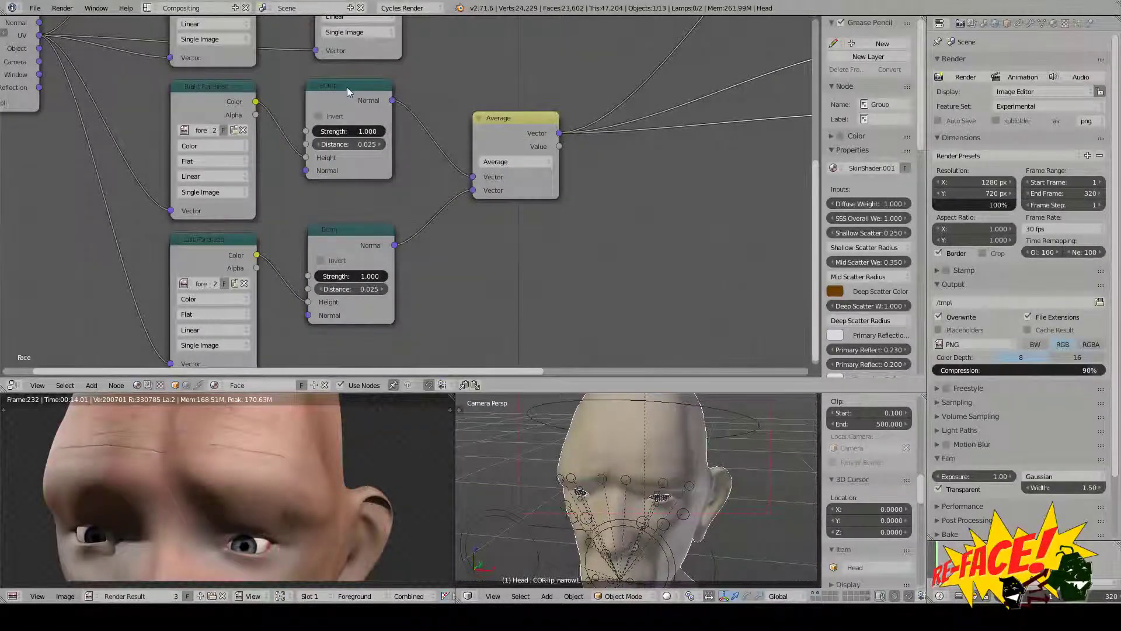
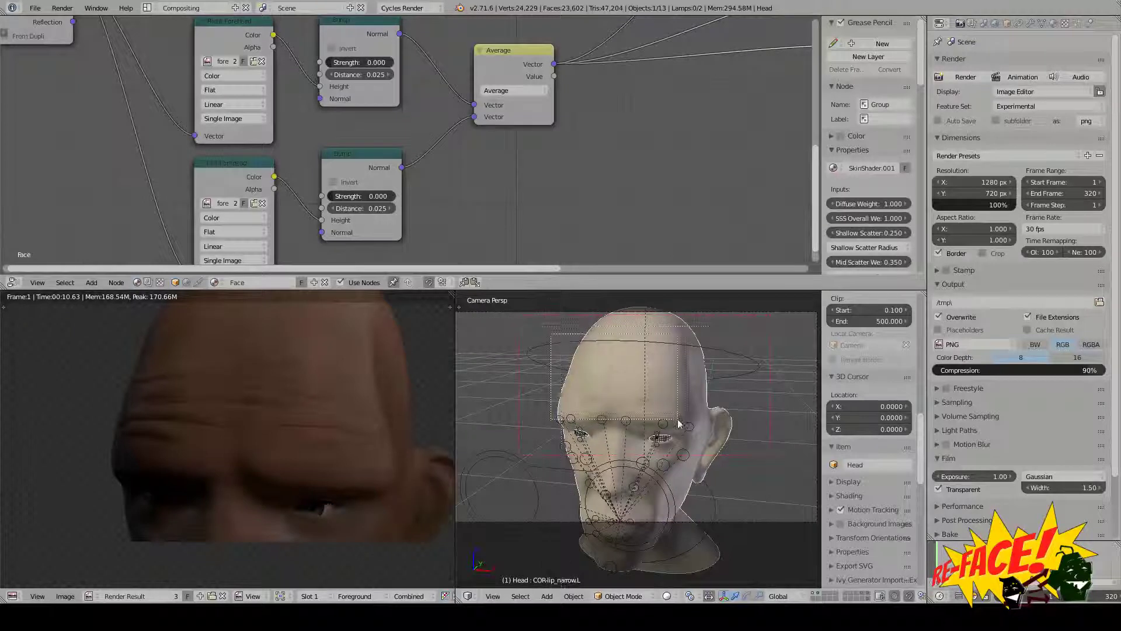
# - Render the bordered forehead region at frame 1 and copy the right forehead Bump node's Strength data path again
pyautogui.press('F12')
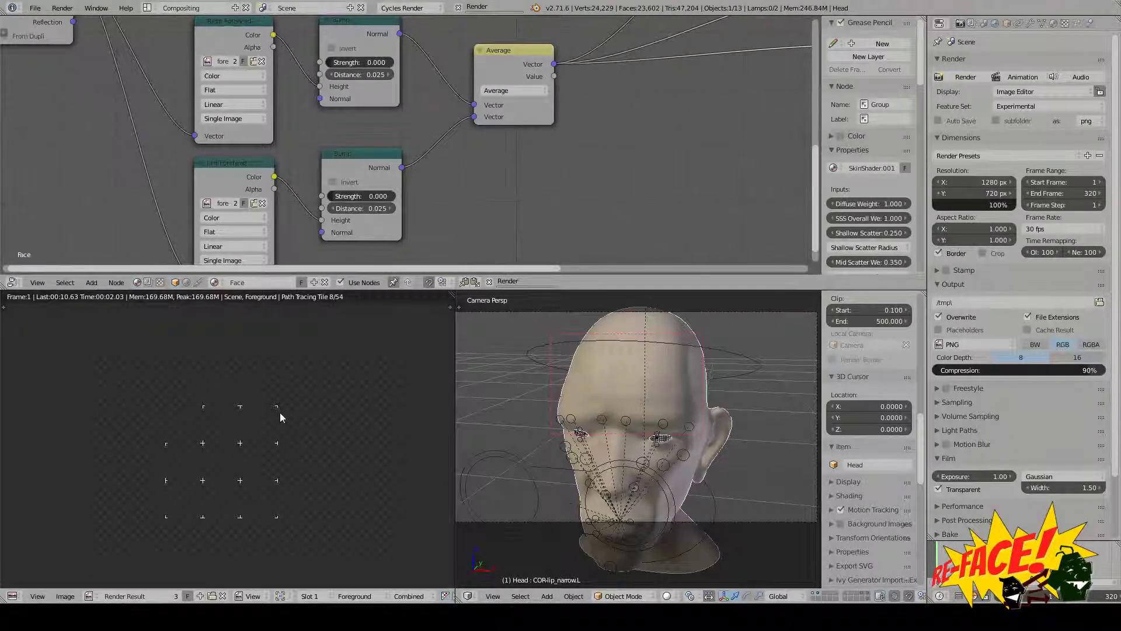
pyautogui.rightClick(366, 63)
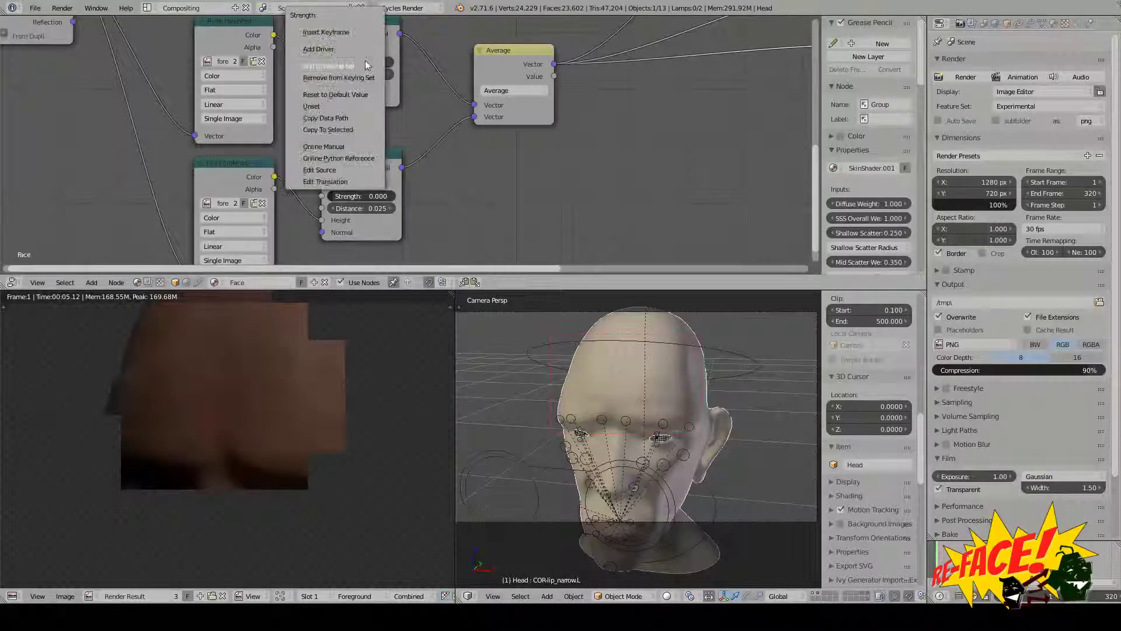
pyautogui.click(323, 119)
pyautogui.keyDown('shift'); pyautogui.scroll(1, 345, 121); pyautogui.keyUp('shift')
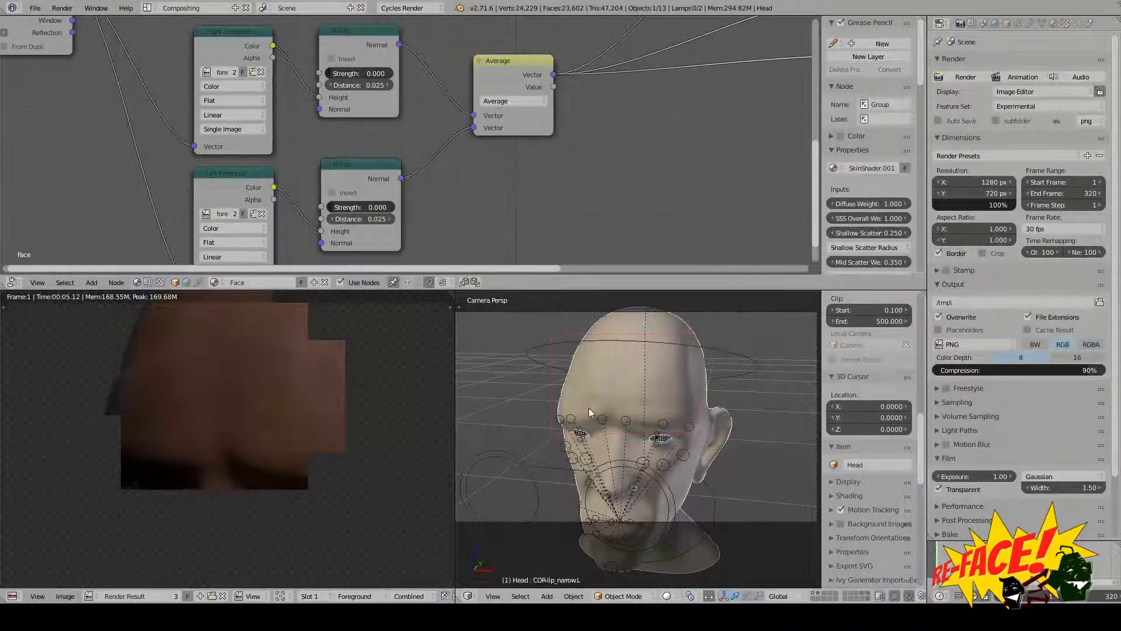
# - Return to the Default layout and delete both forehead Normal Factor drivers of the Face material
pyautogui.hotkey('ctrl', 'Right')
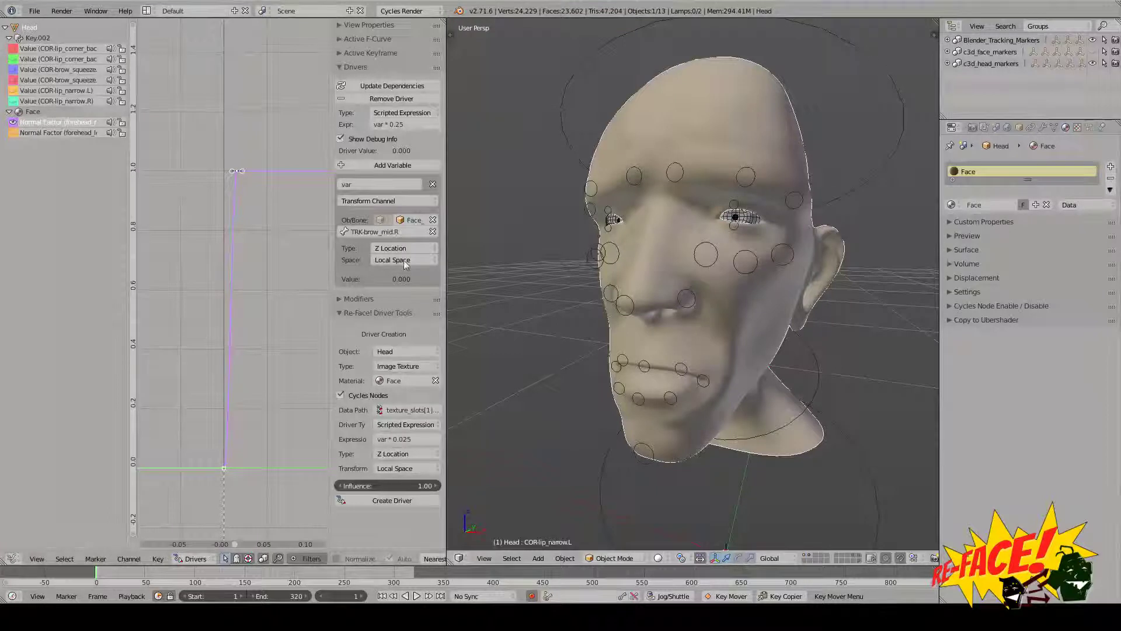
pyautogui.keyDown('shift'); pyautogui.click(53, 132); pyautogui.keyUp('shift')
pyautogui.press('x')
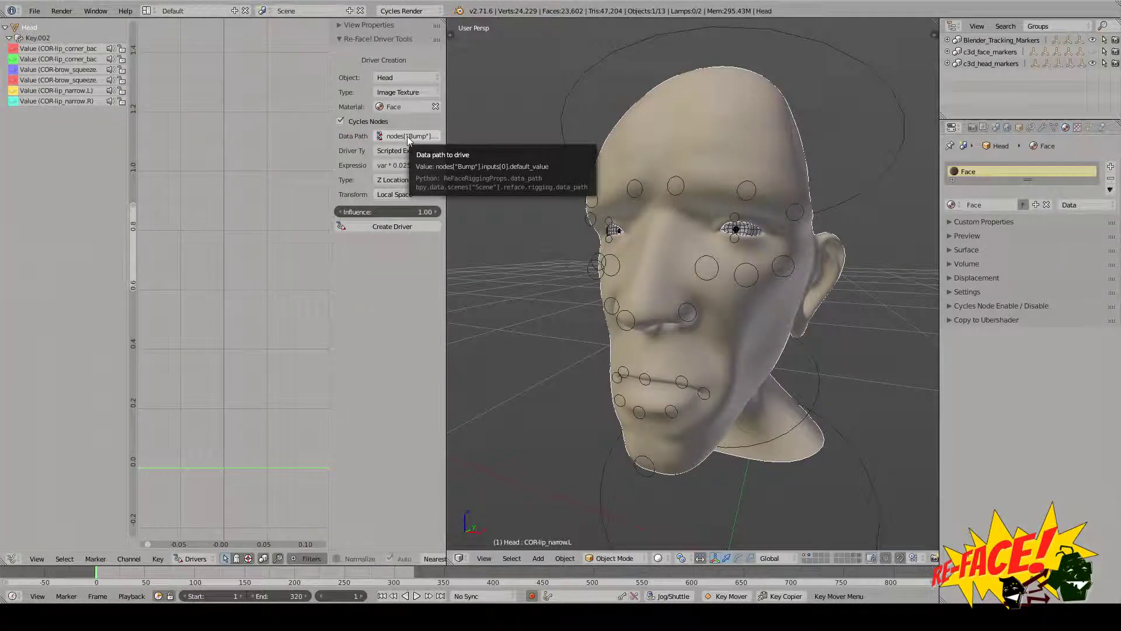
# - Set the driver type to Averaged Value for the data path nodes["Bump"].inputs[0].default_value
pyautogui.click(420, 165)
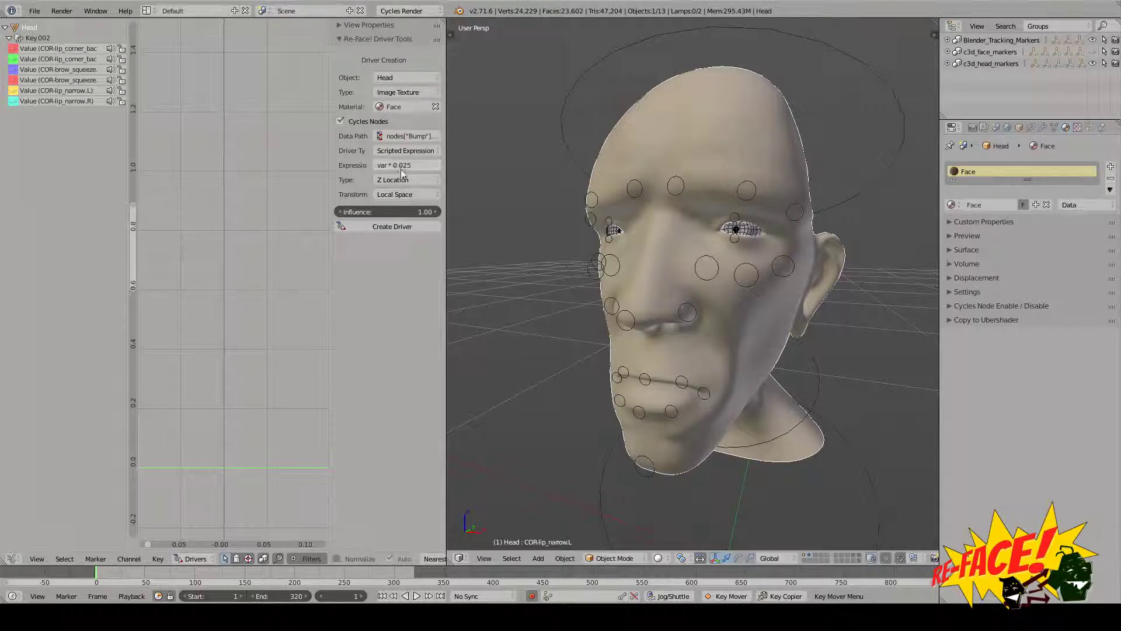
pyautogui.click(422, 162)
pyautogui.press('Return')
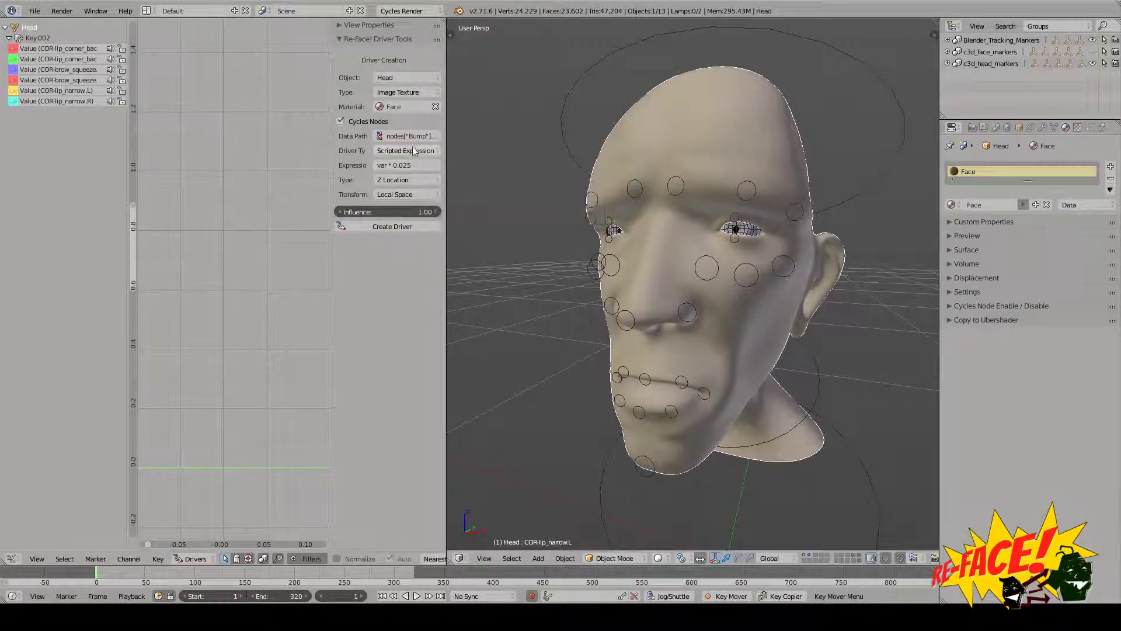
pyautogui.click(418, 150)
pyautogui.click(407, 136)
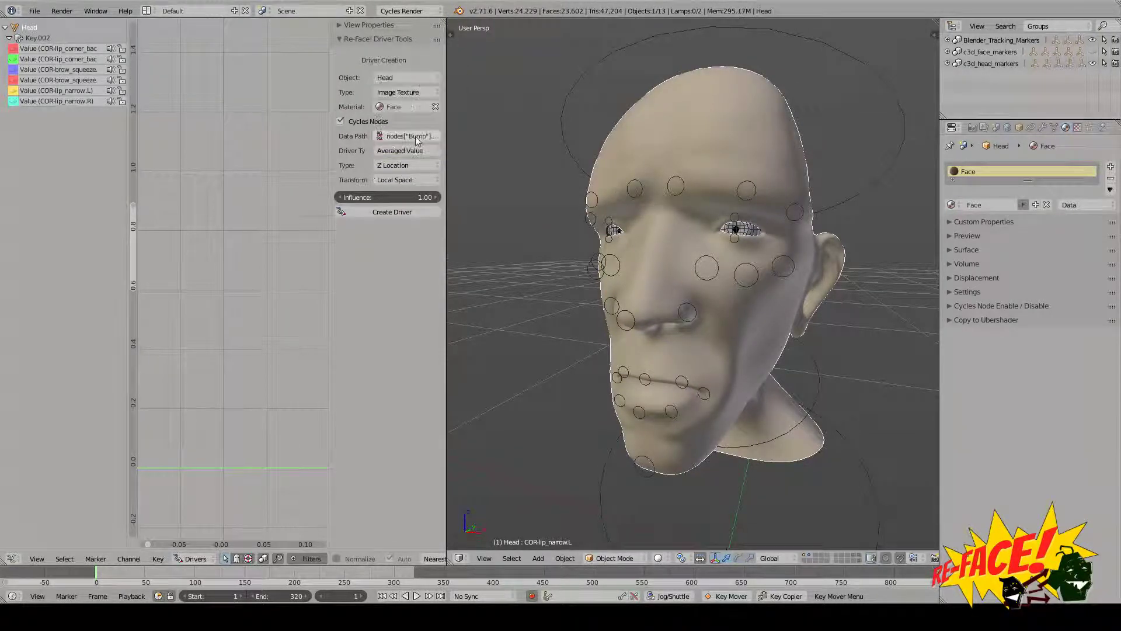
# - Move the TRK-brow_mid.R bone about 0.001 along its local Z axis and create the Bump strength driver from it
pyautogui.moveTo(706, 219); pyautogui.dragTo(679, 234, button='middle')
pyautogui.rightClick(666, 202)
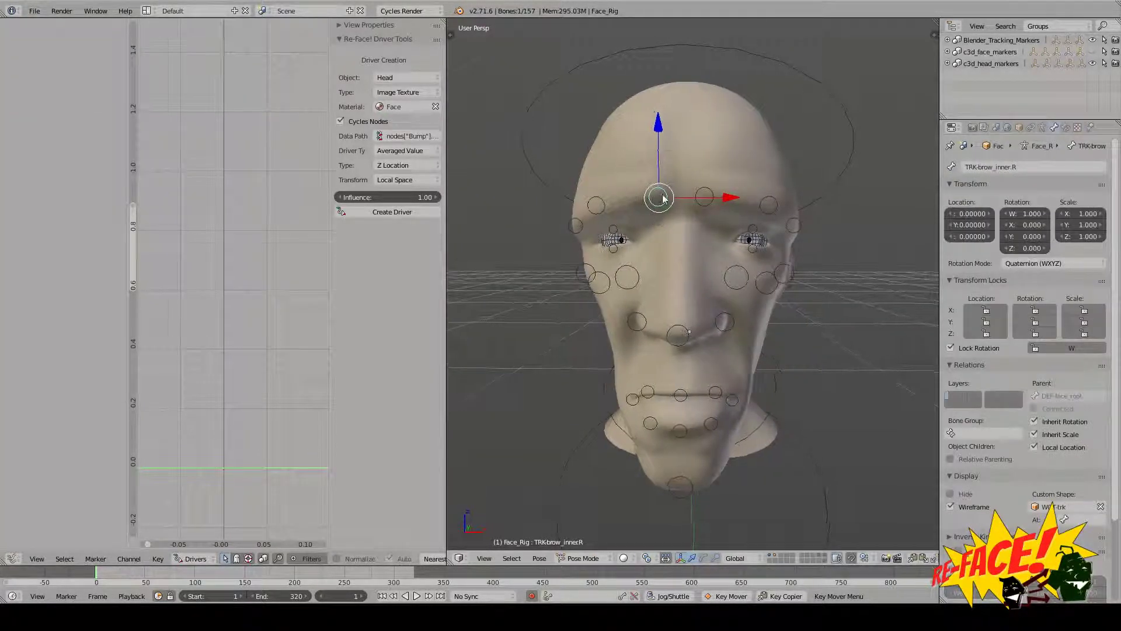
pyautogui.moveTo(604, 214); pyautogui.dragTo(662, 226, button='middle')
pyautogui.rightClick(666, 223)
pyautogui.press('g')
pyautogui.press('z')
pyautogui.press('z')
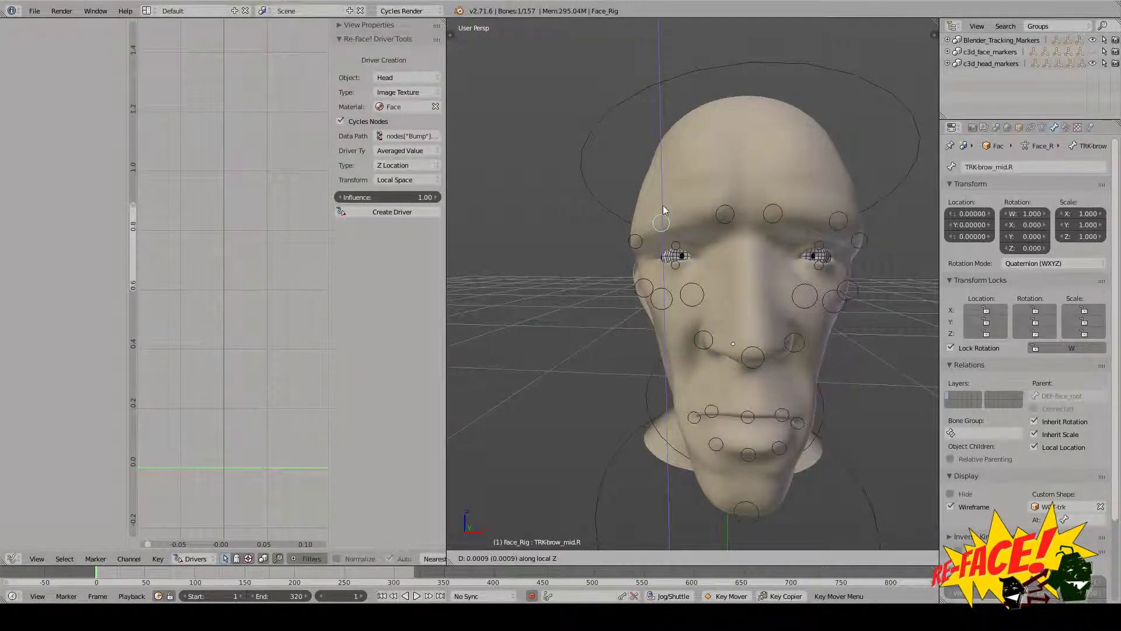
pyautogui.click(662, 209)
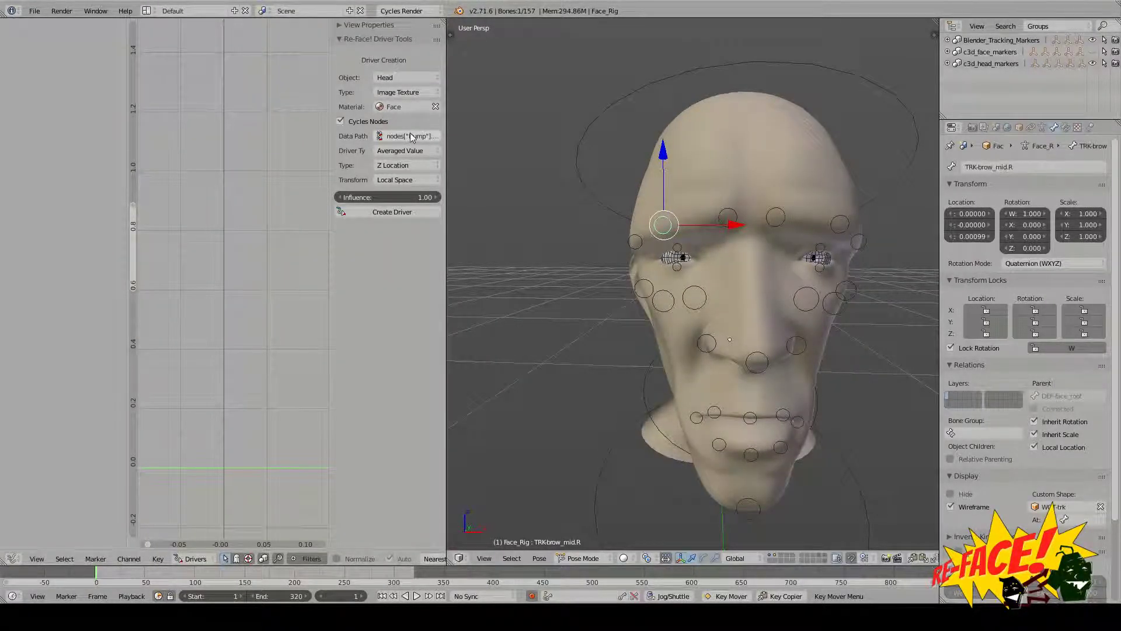
pyautogui.click(392, 212)
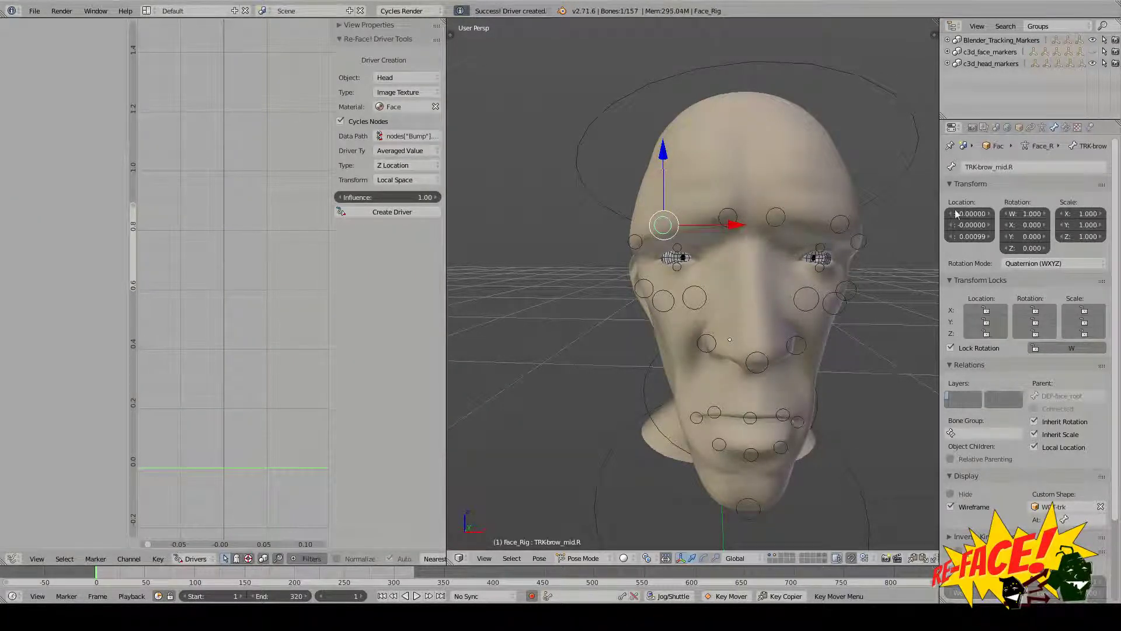
# - Set the TRK-brow_mid.L bone's Z location to 0.00099 and switch back to the Compositing layout
pyautogui.rightClick(839, 227)
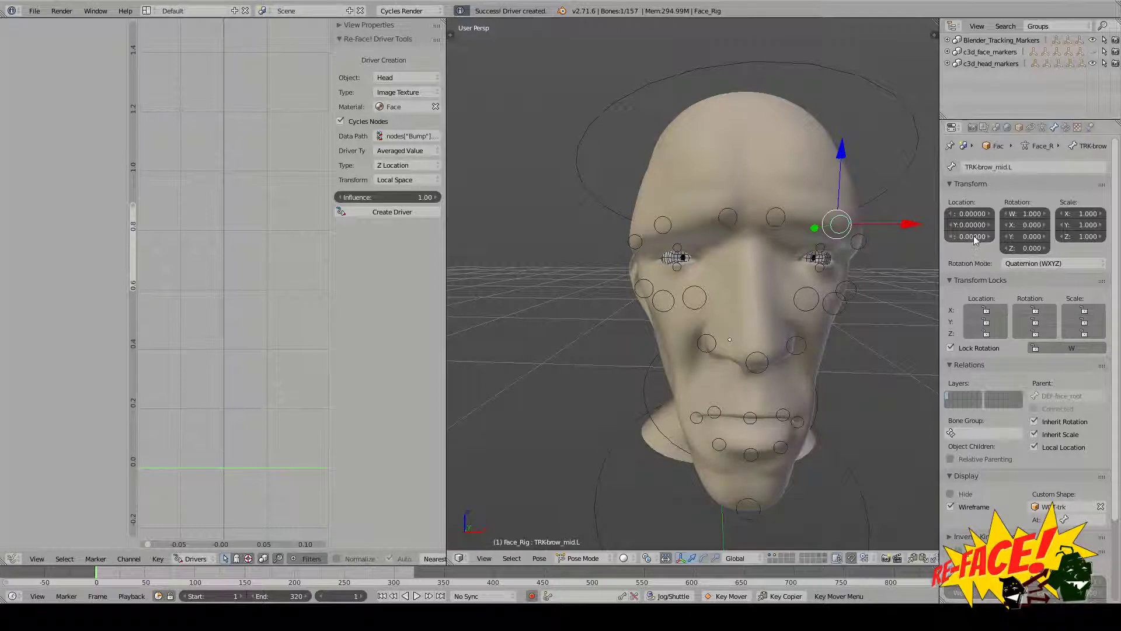
pyautogui.moveTo(974, 237); pyautogui.dragTo(980, 236)
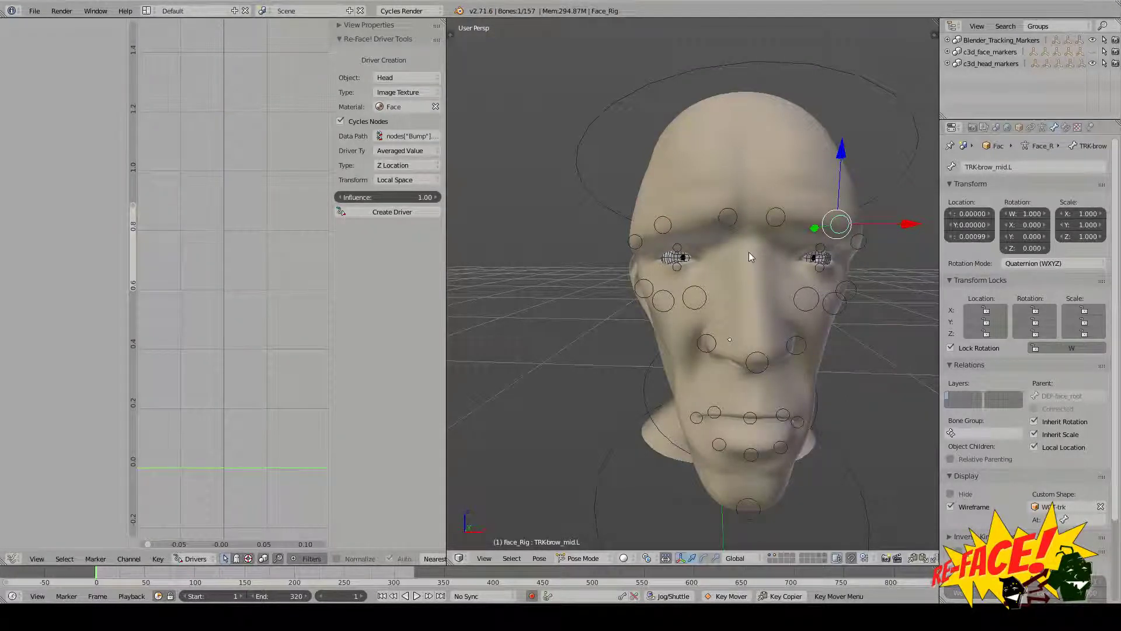
pyautogui.hotkey('ctrl', 'Left')
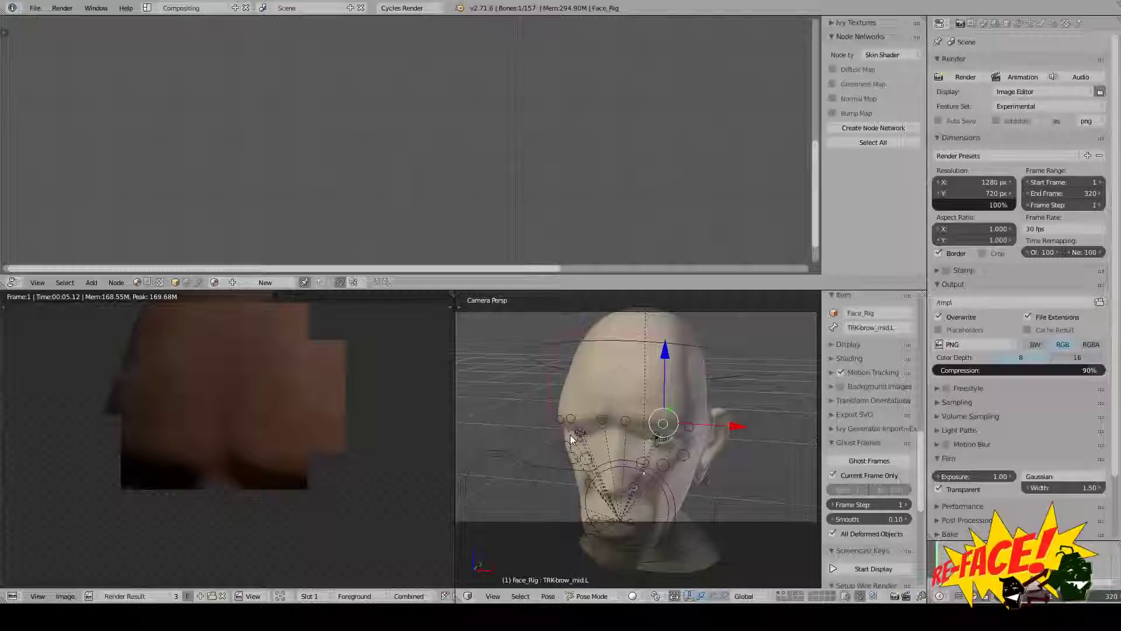
# - Select the Head and copy the data path of the lower Bump node's Strength value
pyautogui.rightClick(664, 318)
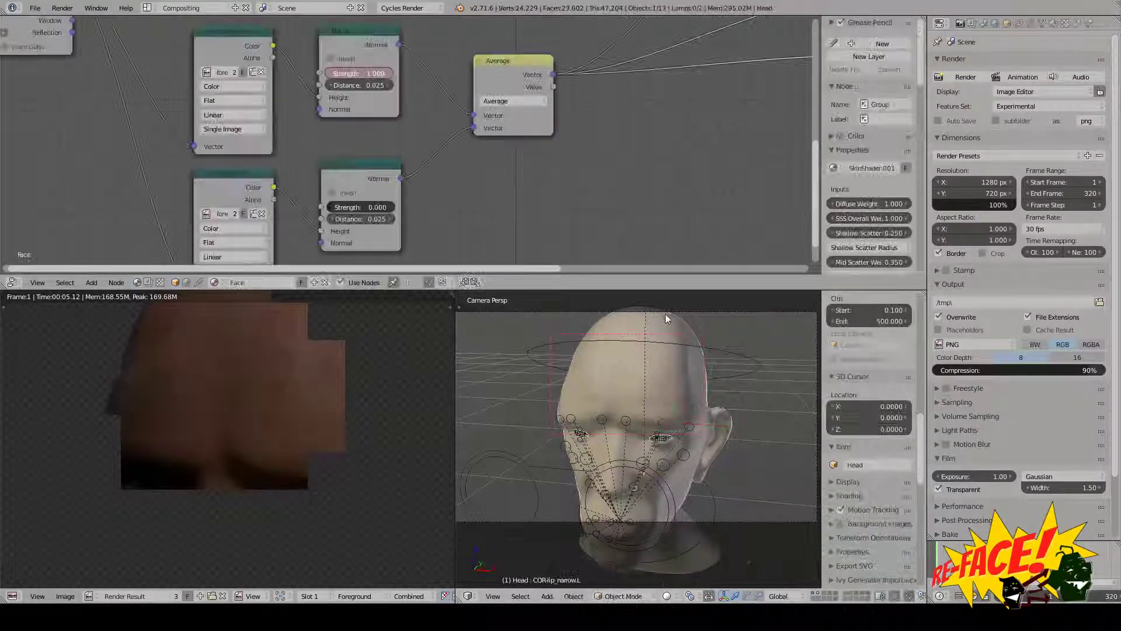
pyautogui.moveTo(361, 215); pyautogui.dragTo(366, 159, button='middle')
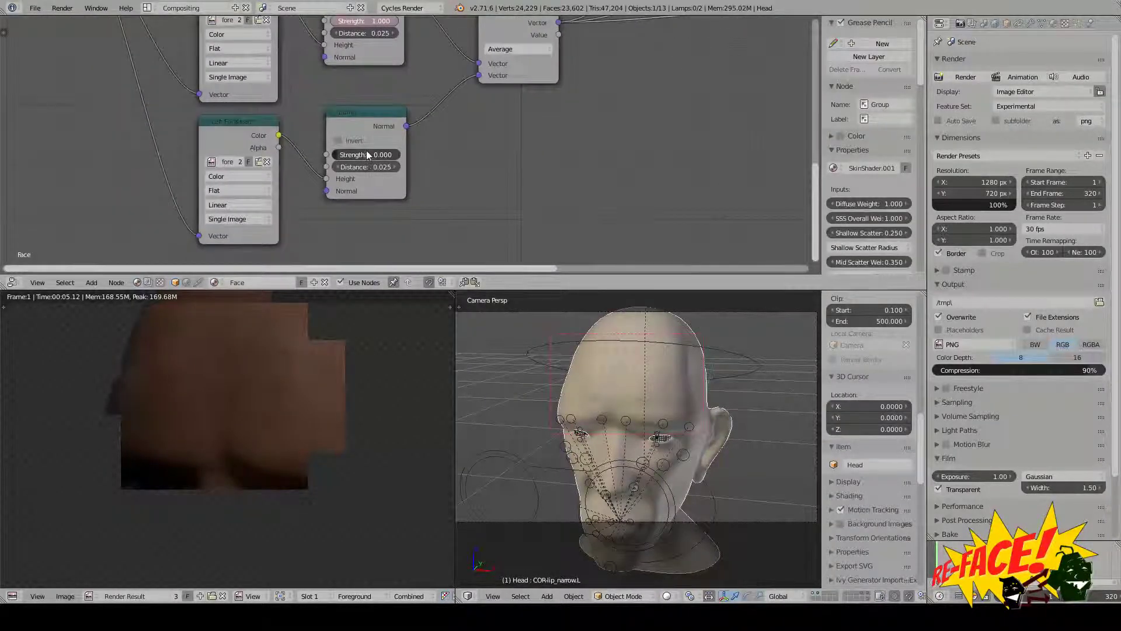
pyautogui.rightClick(371, 155)
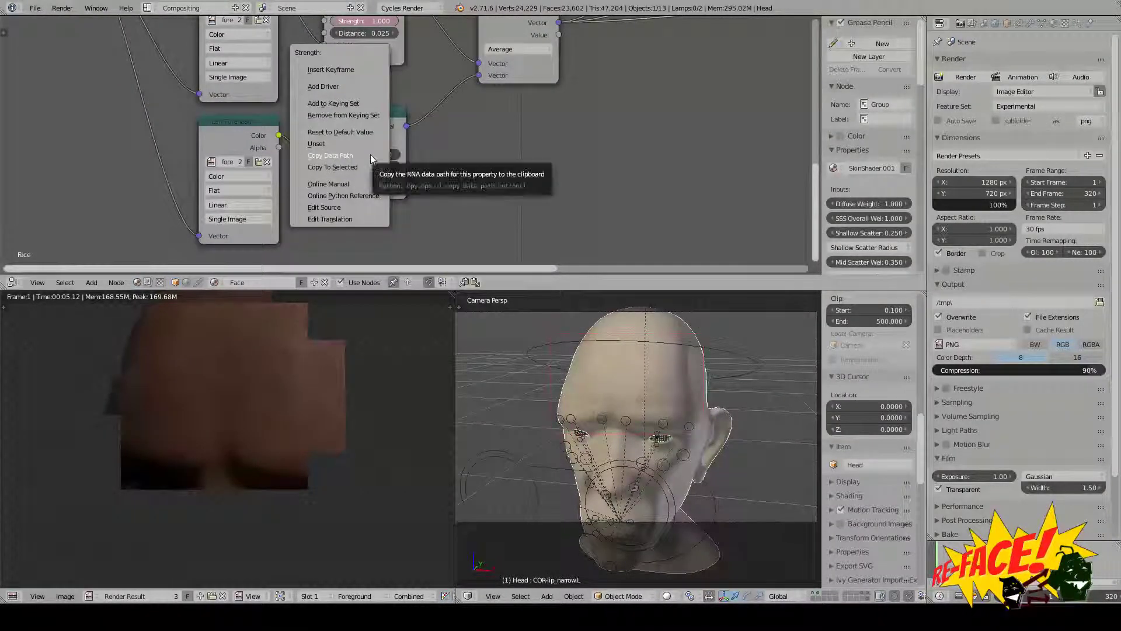
pyautogui.click(334, 155)
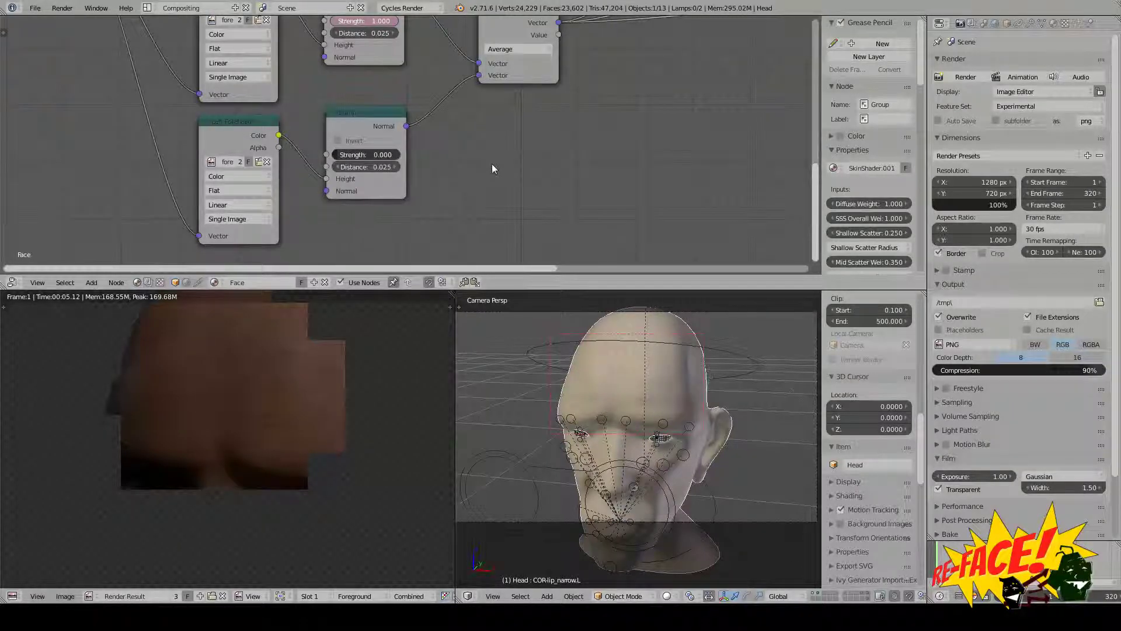
# - Return to the Default layout and create the Bump strength driver from the TRK-brow_mid.L bone's local Z location
pyautogui.scroll(4, 689, 428)
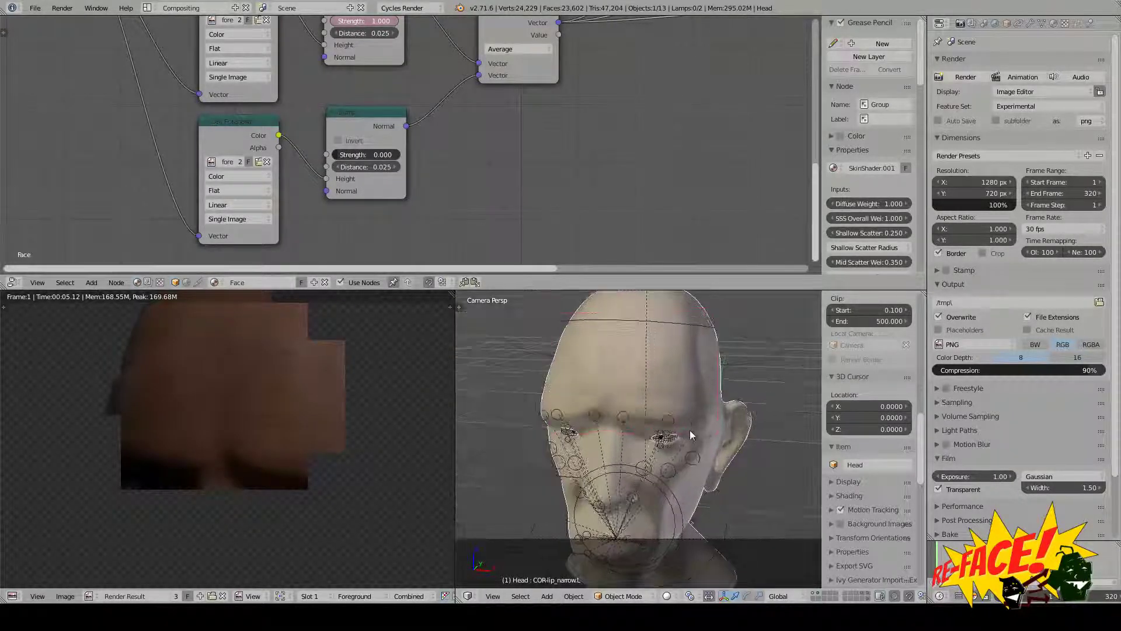
pyautogui.moveTo(699, 397)
pyautogui.mouseDown(button='middle')
pyautogui.moveTo(706, 383)
pyautogui.moveTo(668, 418)
pyautogui.moveTo(681, 389)
pyautogui.mouseUp(button='middle')
pyautogui.rightClick(681, 386)
pyautogui.hotkey('ctrl', 'Right')
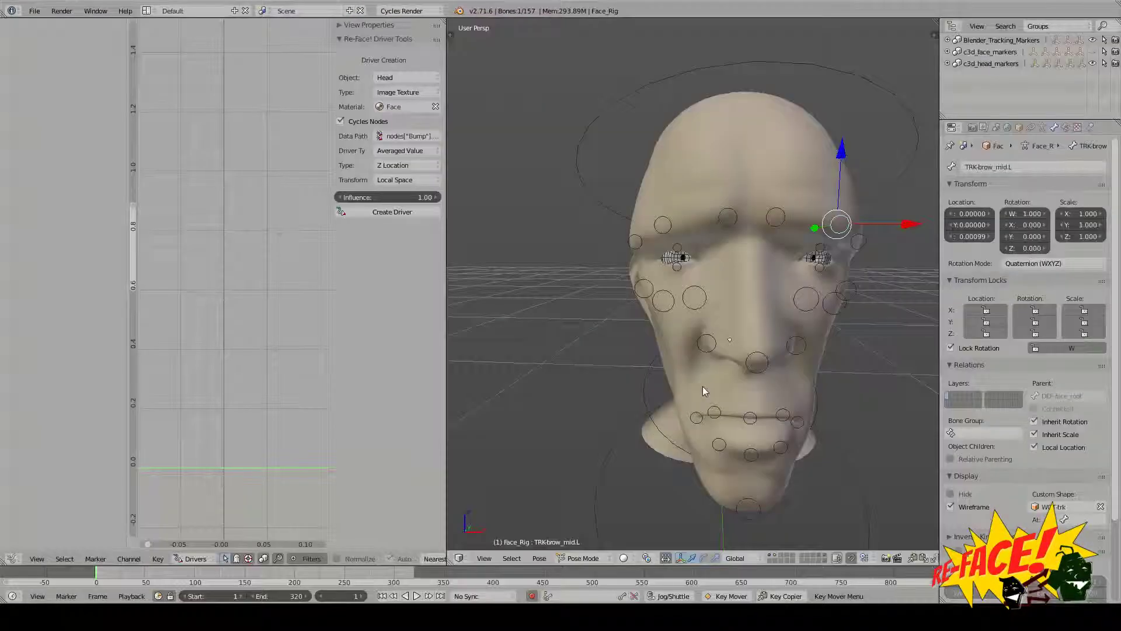
pyautogui.moveTo(875, 241); pyautogui.dragTo(849, 232, button='middle')
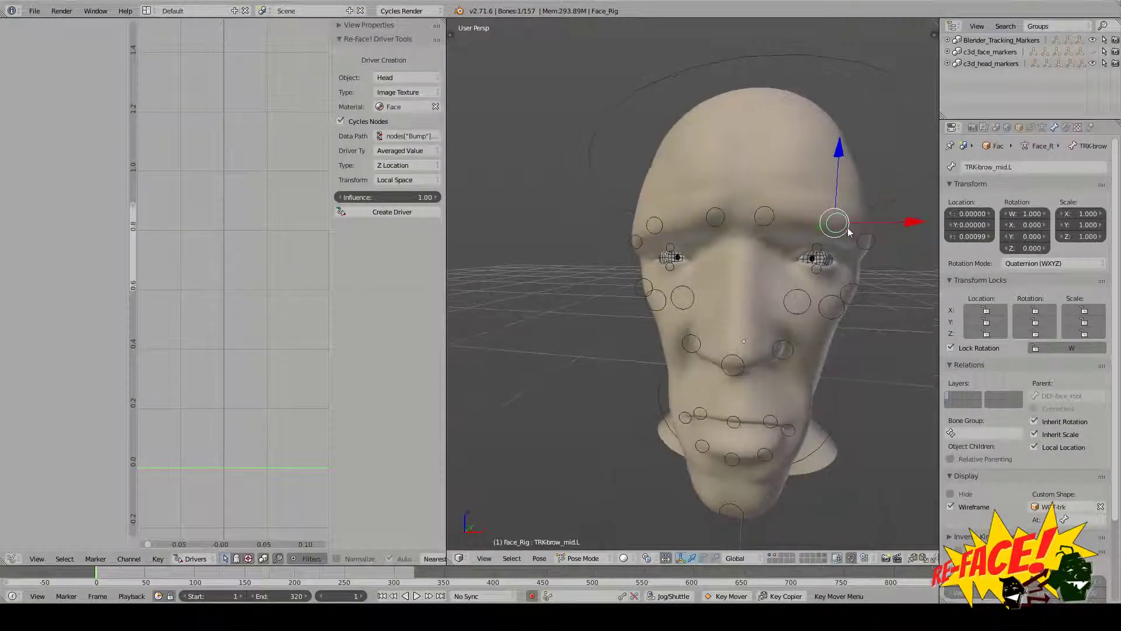
pyautogui.click(415, 212)
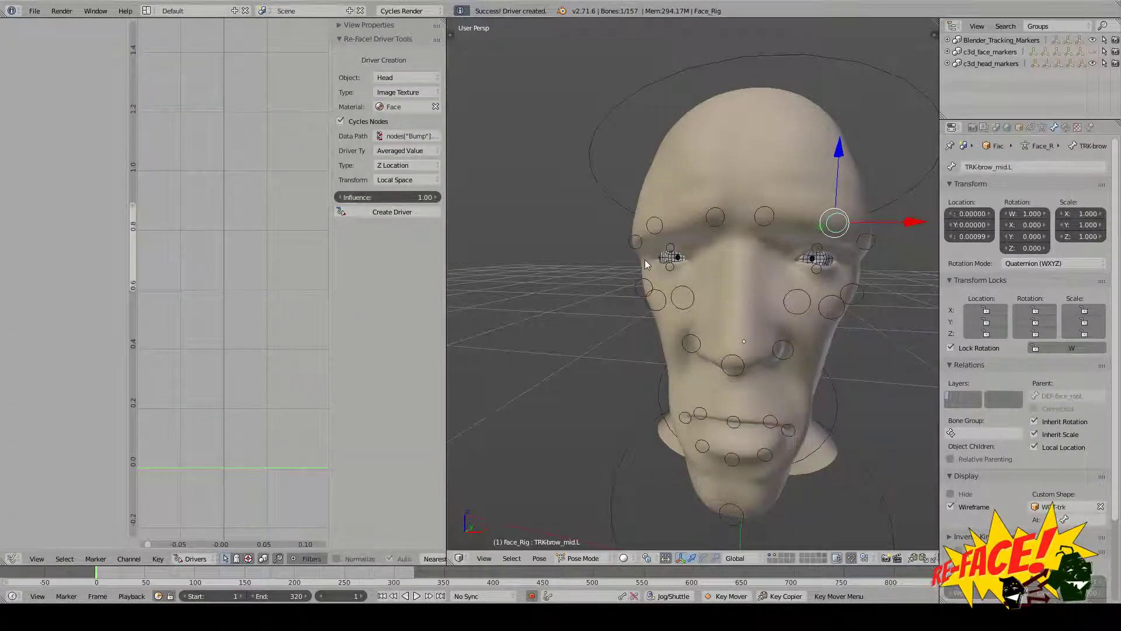
# - In the Compositing layout, rename the Head material's upper Bump node RightBump and the lower one LeftBump
pyautogui.rightClick(654, 225)
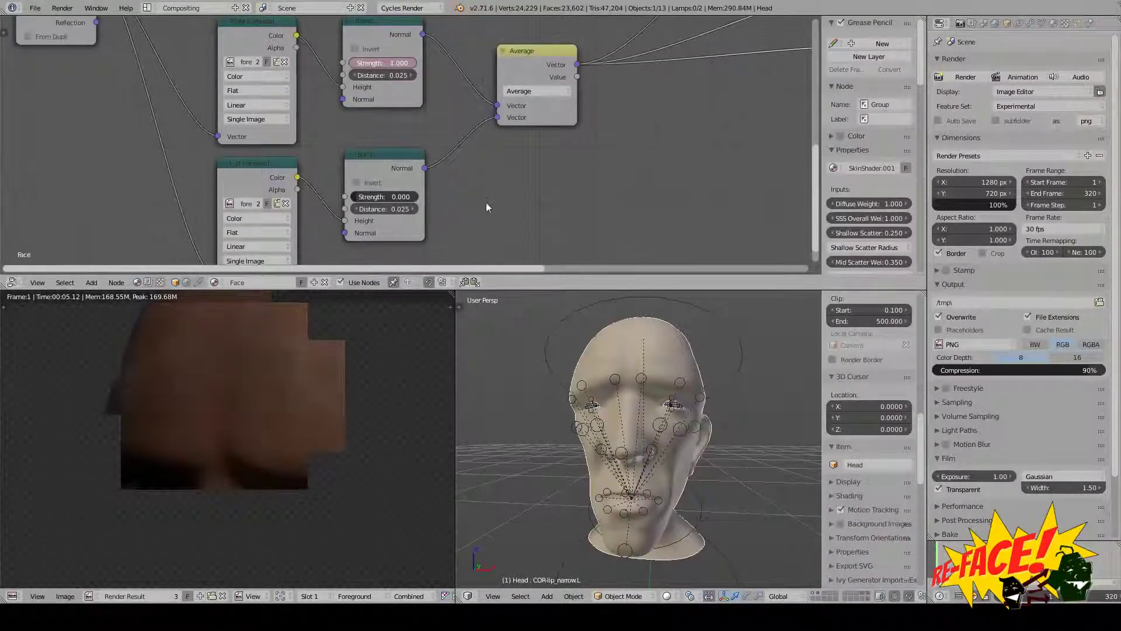
pyautogui.rightClick(387, 196)
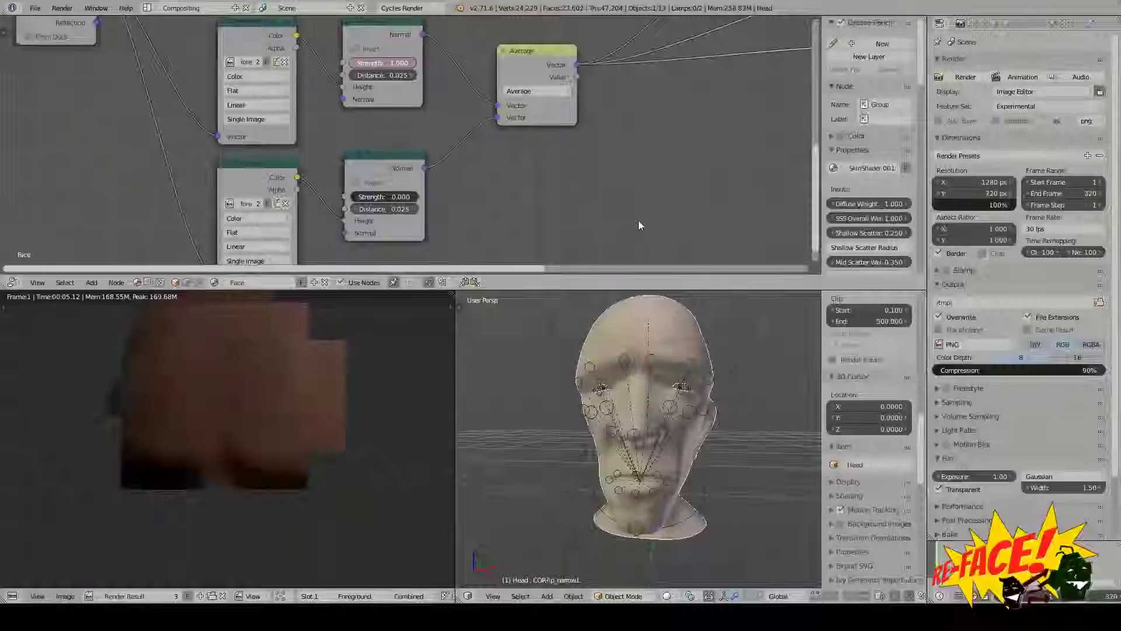
pyautogui.moveTo(480, 216); pyautogui.dragTo(462, 219, button='middle')
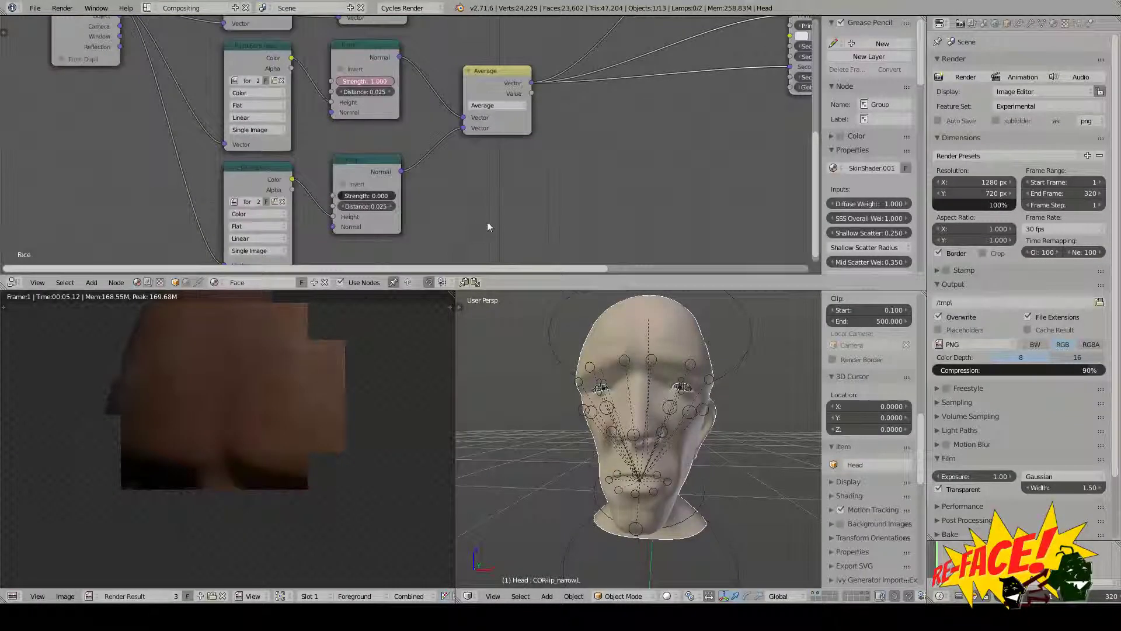
pyautogui.click(383, 60)
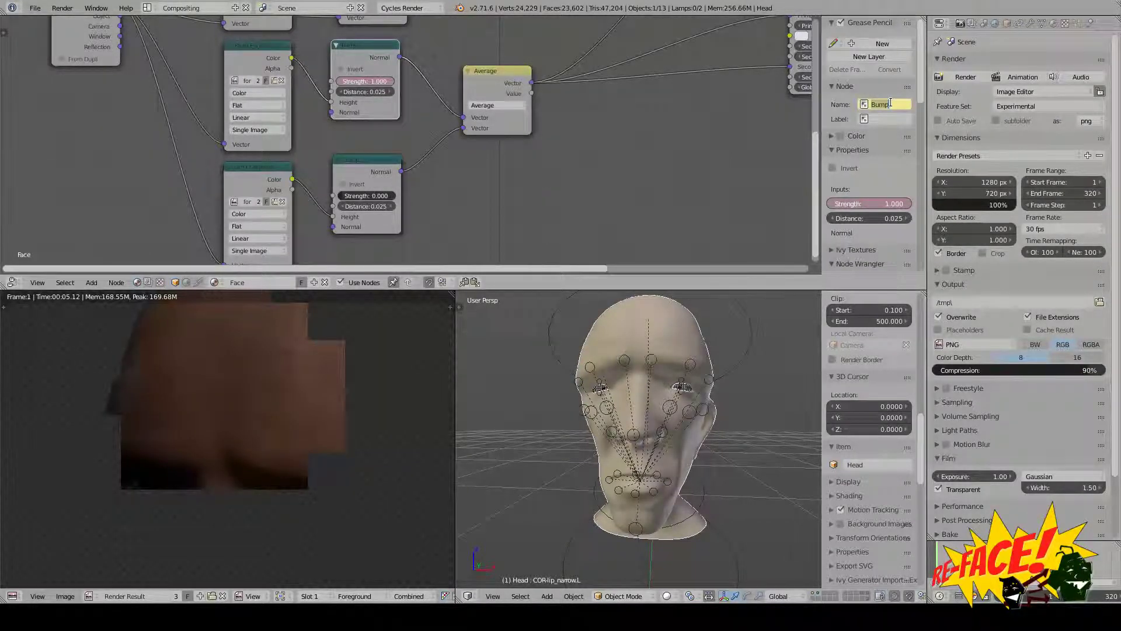
pyautogui.write('RightBu')
pyautogui.click(368, 166)
pyautogui.click(883, 103)
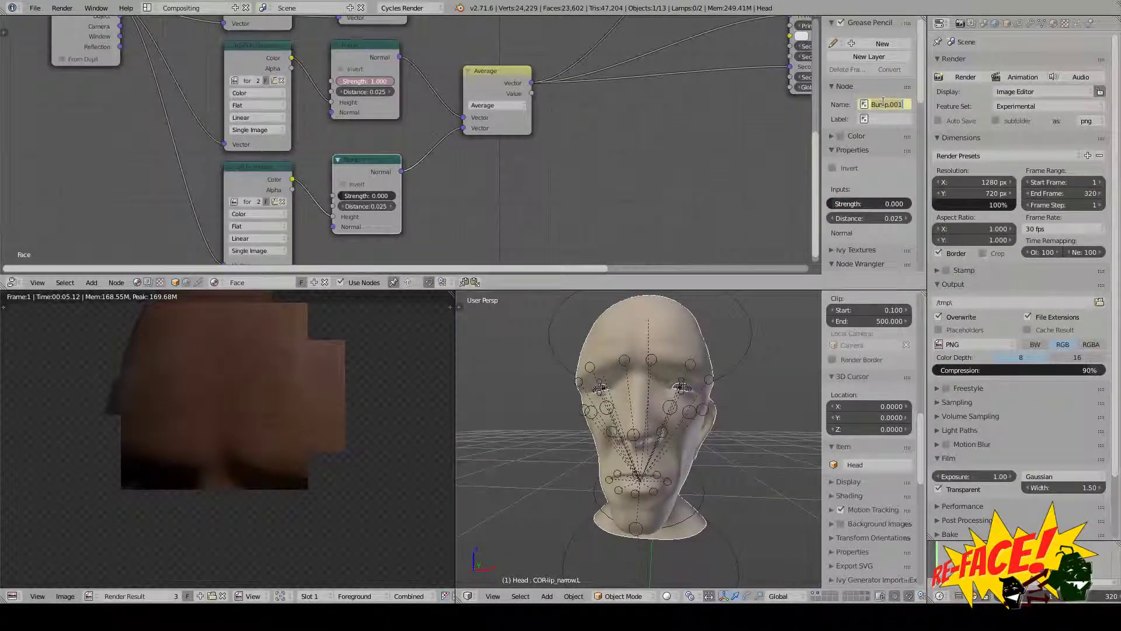
pyautogui.write('LeftBump')
pyautogui.press('Return')
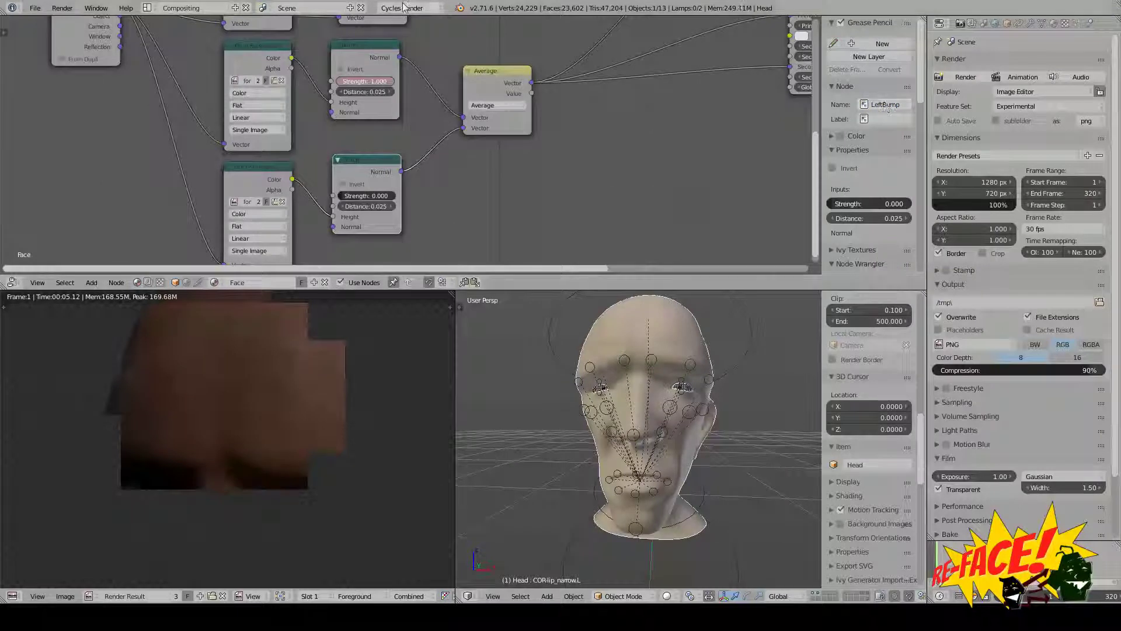
# - Copy the RightBump node's Strength data path and paste it as the Re-Face! driver's data path in the Default layout
pyautogui.click(384, 48)
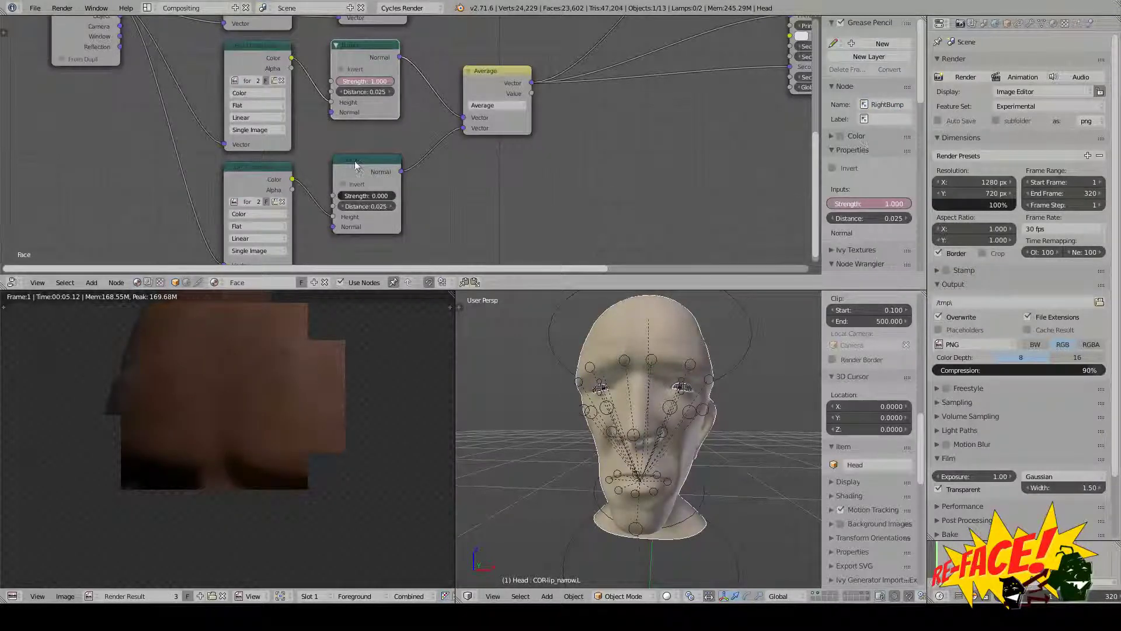
pyautogui.moveTo(463, 176); pyautogui.dragTo(460, 164, button='middle')
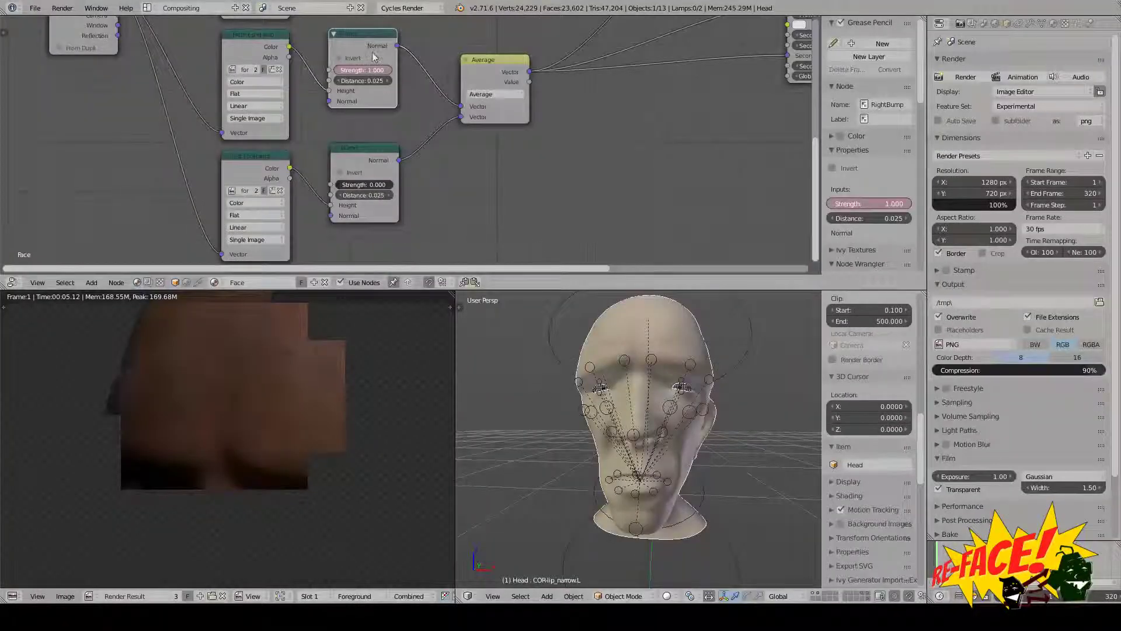
pyautogui.rightClick(368, 70)
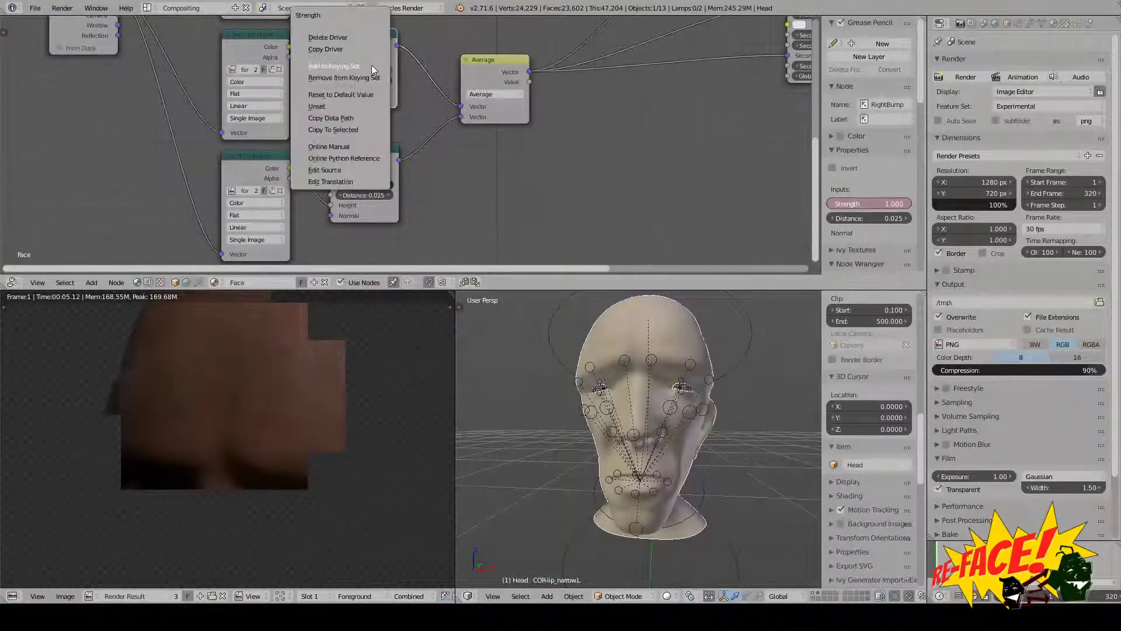
pyautogui.click(337, 116)
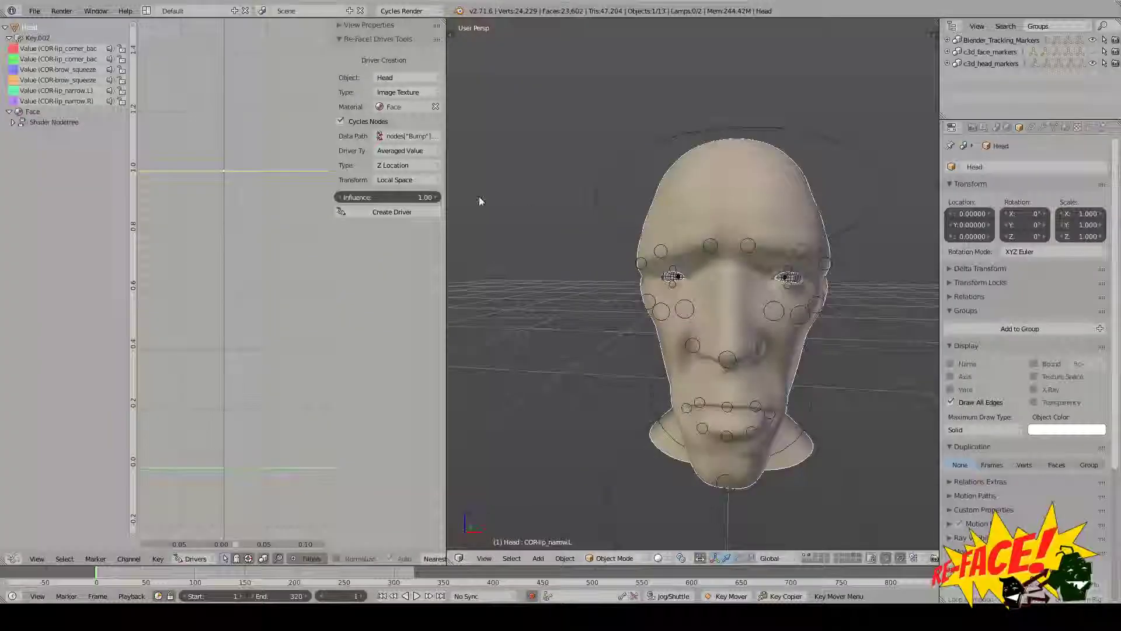
pyautogui.hotkey('ctrl', 'v')
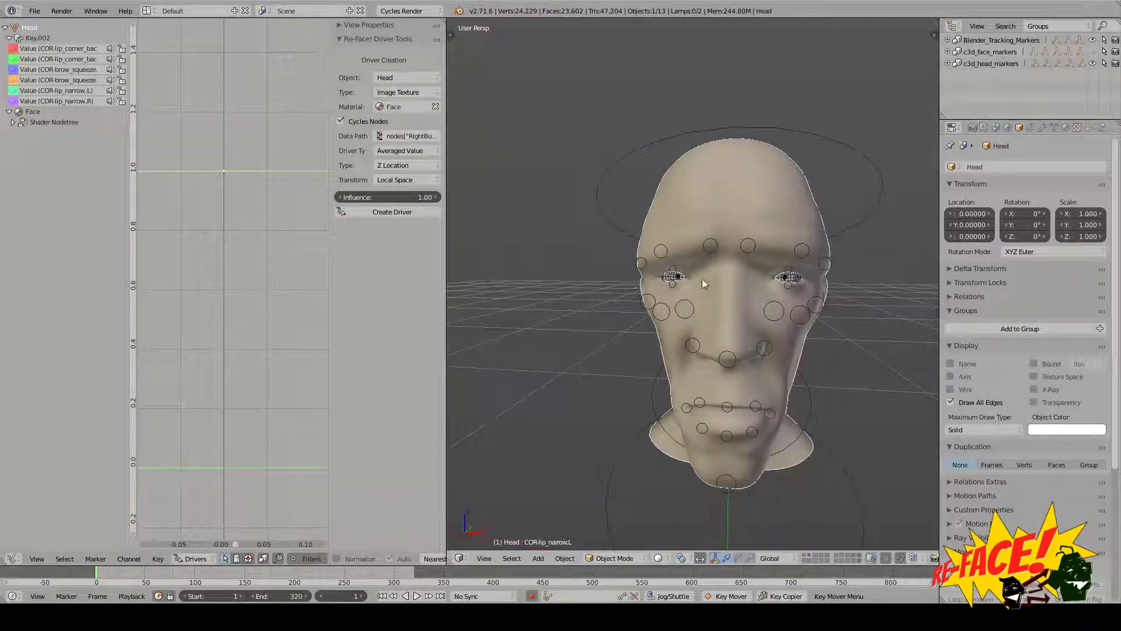
# - Delete the existing Strength driver from the Head's Face material shader node tree
pyautogui.rightClick(662, 252)
pyautogui.scroll(2, 691, 268)
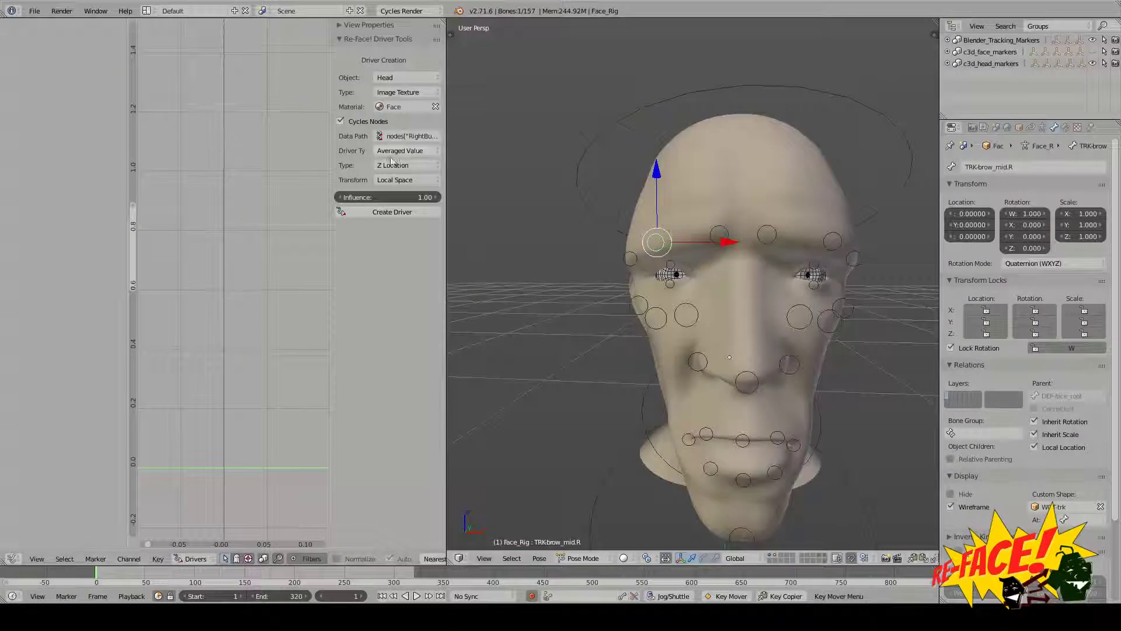
pyautogui.rightClick(780, 117)
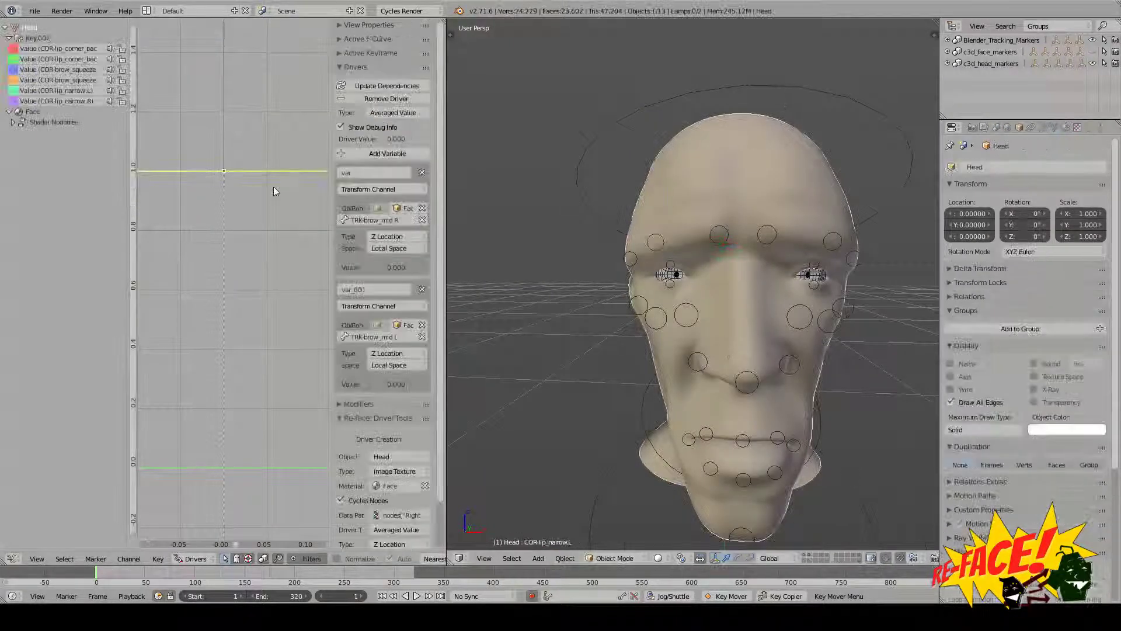
pyautogui.click(46, 121)
pyautogui.click(36, 112)
pyautogui.click(33, 123)
pyautogui.click(13, 123)
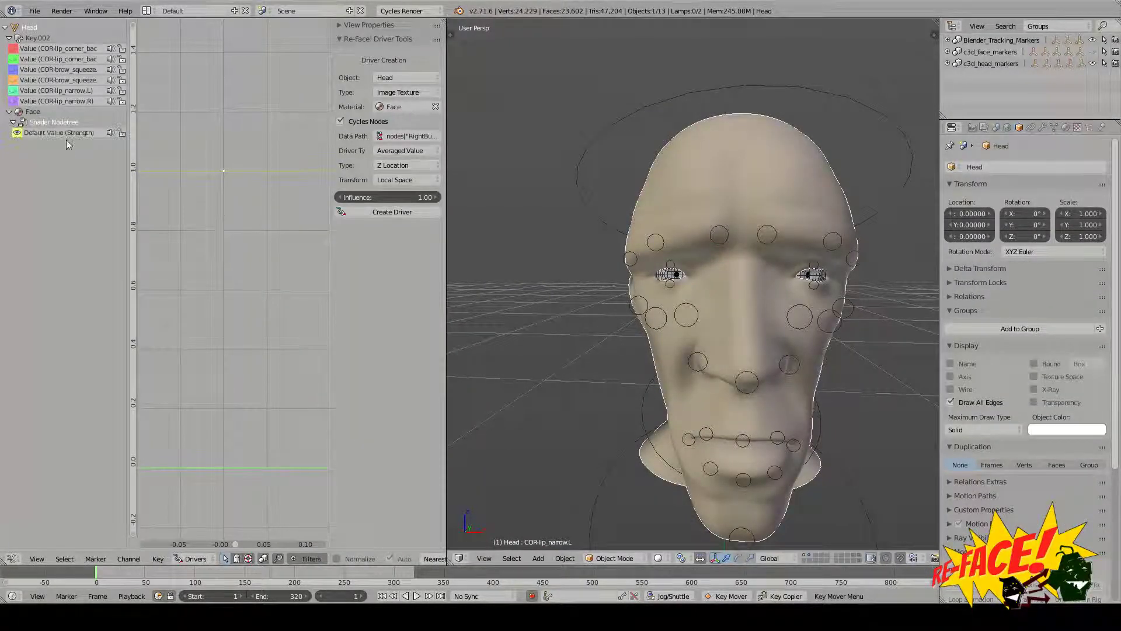
pyautogui.click(65, 133)
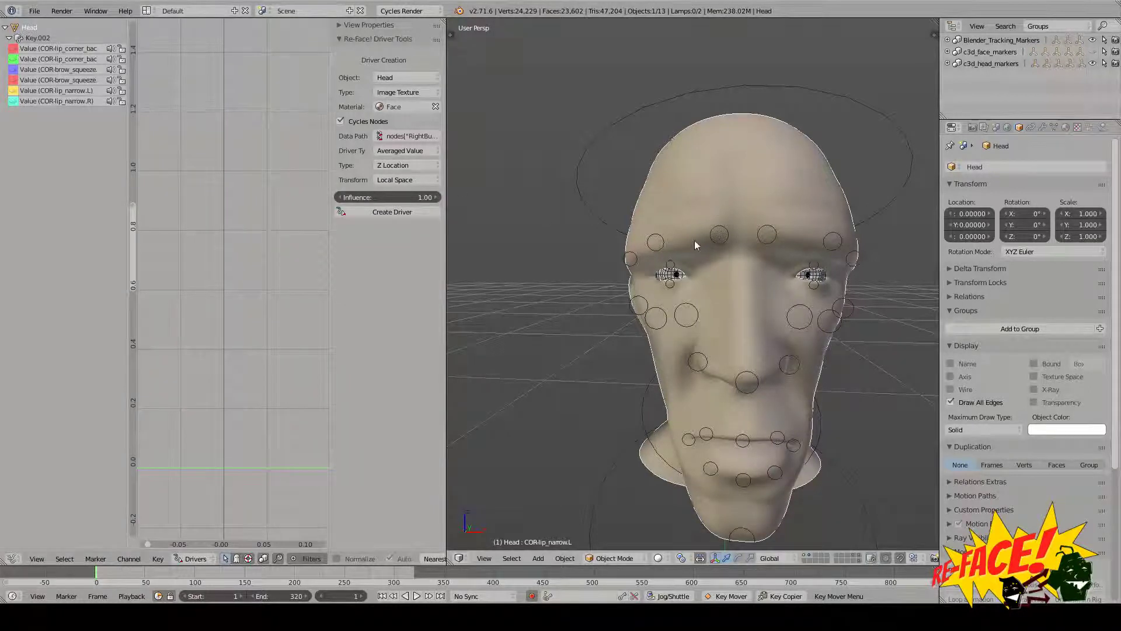
# - Raise the TRK-brow_mid.R bone to a Z location of about 0.0158 and create the RightBump strength driver from it
pyautogui.rightClick(660, 254)
pyautogui.scroll(1, 660, 254)
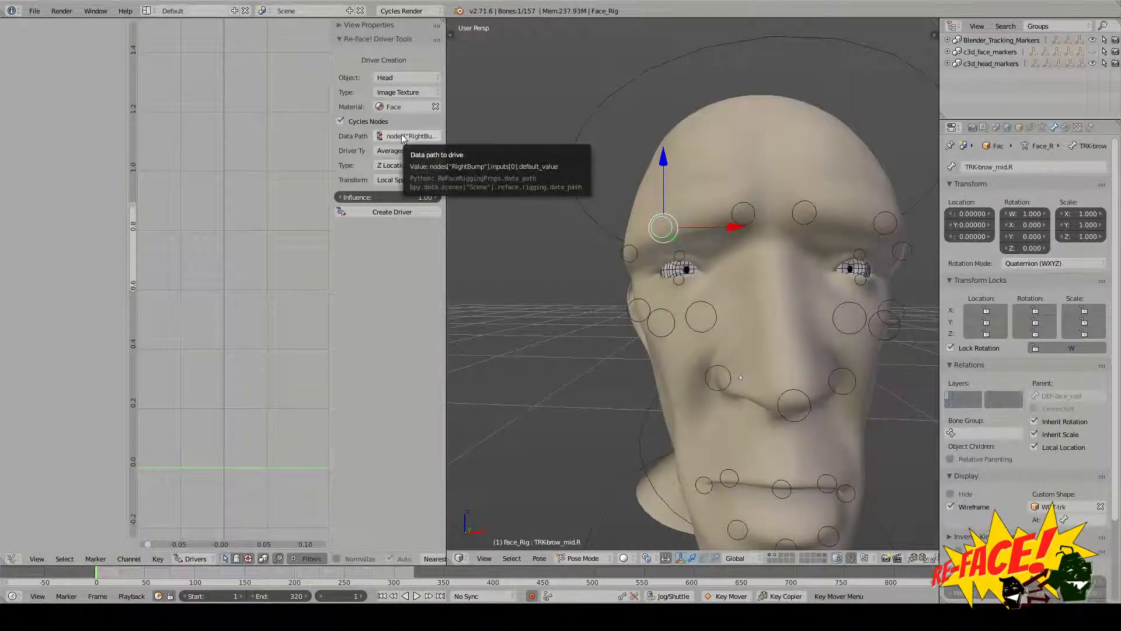
pyautogui.moveTo(600, 225); pyautogui.dragTo(597, 236, button='middle')
pyautogui.moveTo(702, 236); pyautogui.dragTo(688, 238, button='middle')
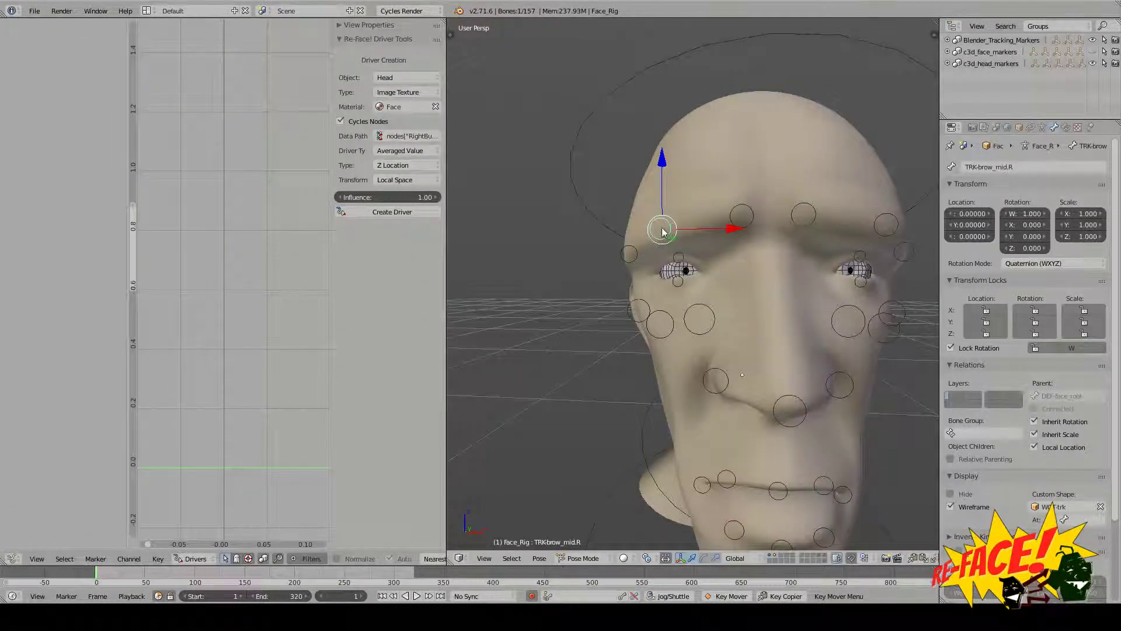
pyautogui.press('g')
pyautogui.press('z')
pyautogui.click(662, 209)
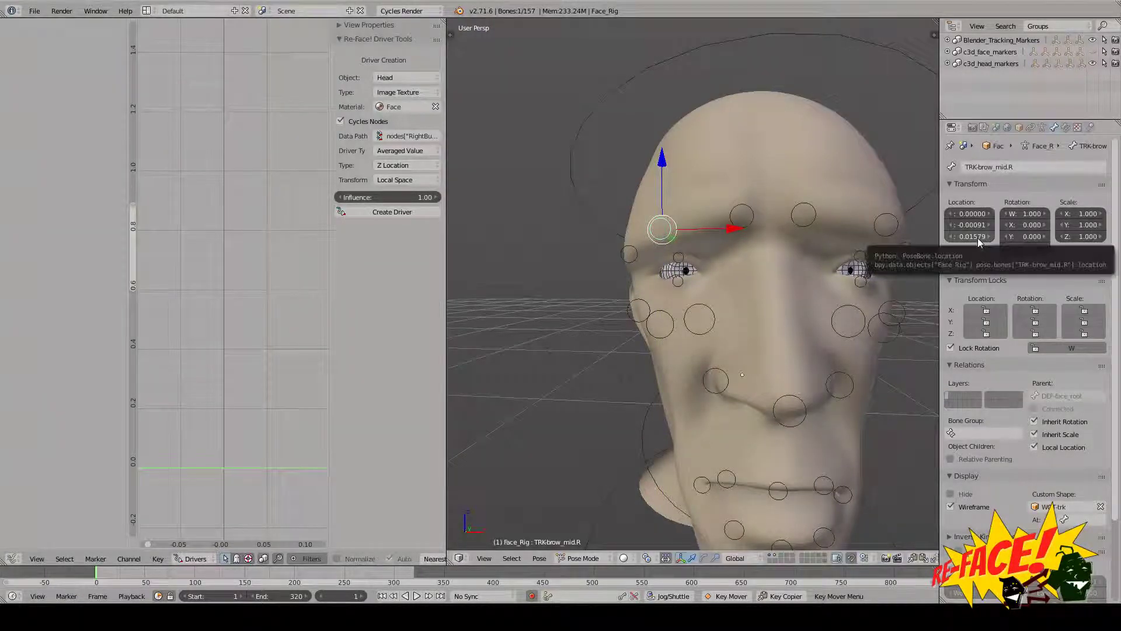
pyautogui.click(391, 213)
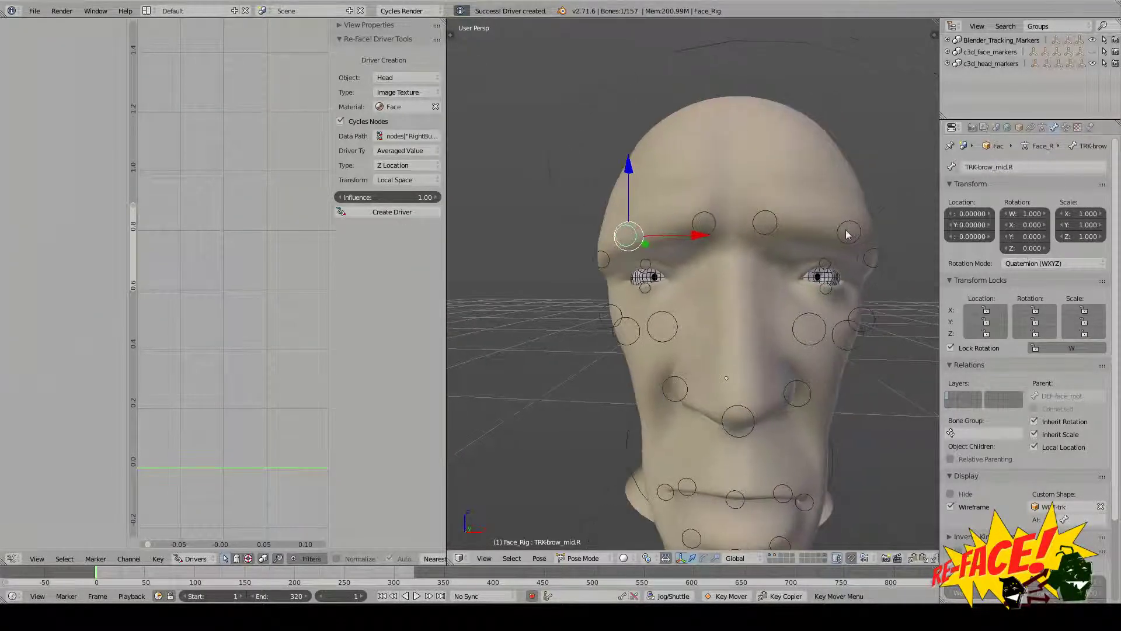
# - Set the TRK-brow_mid.L bone's Z location to 0.01579 and create its driver using the copied LeftBump Strength data path
pyautogui.rightClick(846, 232)
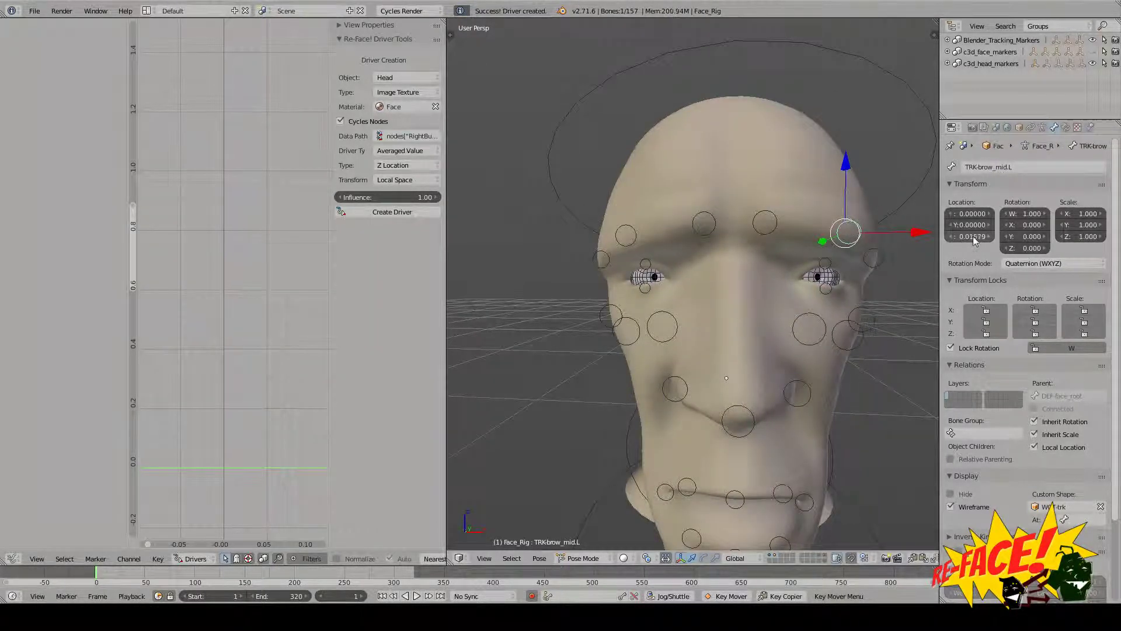
pyautogui.rightClick(794, 142)
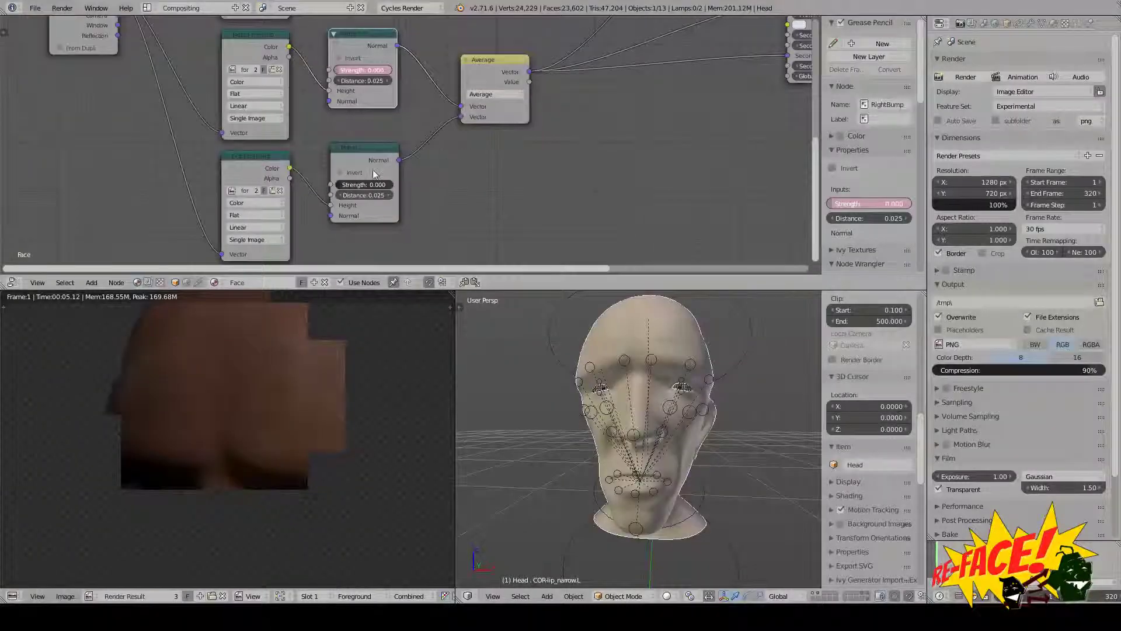
pyautogui.rightClick(373, 174)
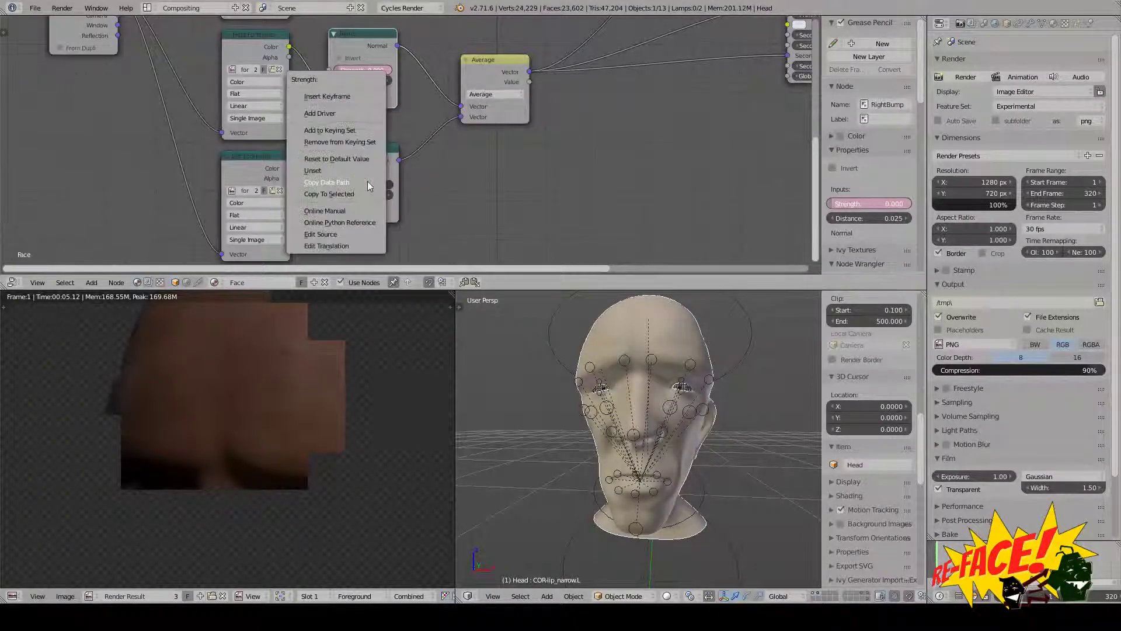
pyautogui.rightClick(695, 372)
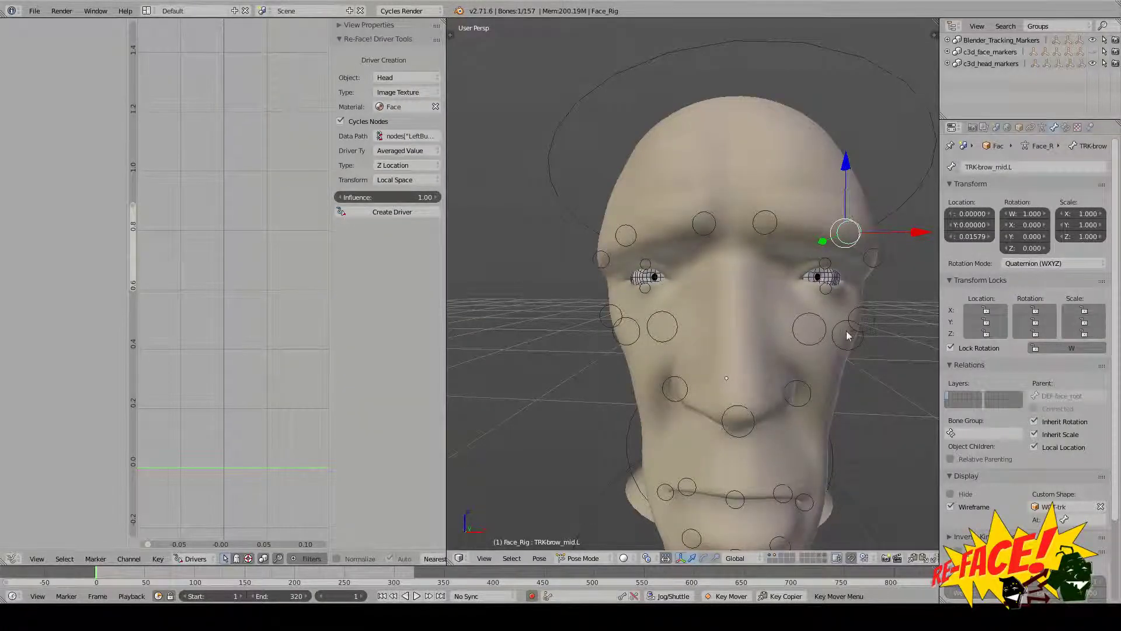
pyautogui.moveTo(846, 331); pyautogui.dragTo(839, 331, button='middle')
pyautogui.click(394, 213)
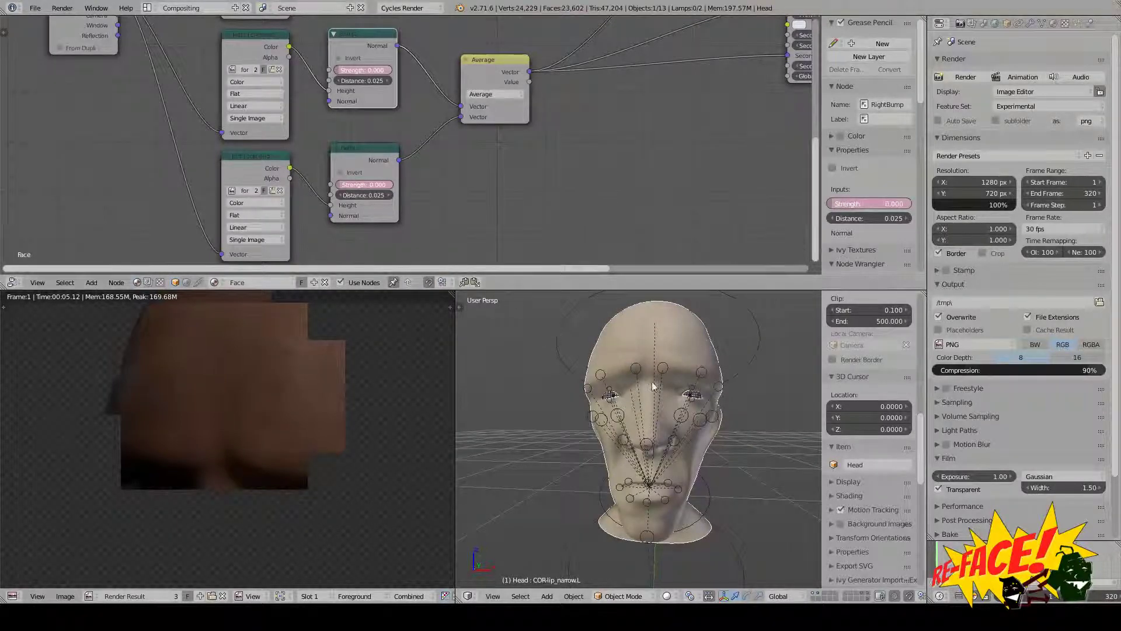
# - In the Compositing layout, jump to the last frame and play the animation backwards to check both Bump strengths
pyautogui.moveTo(653, 387); pyautogui.dragTo(673, 425, button='middle')
pyautogui.scroll(3, 674, 425)
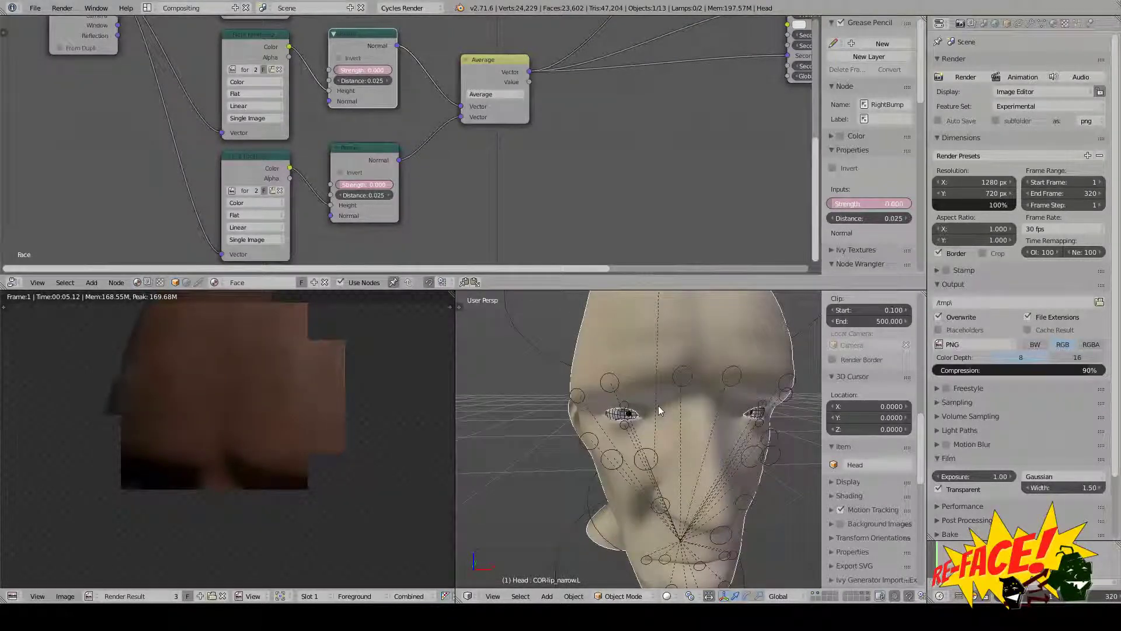
pyautogui.hotkey('shift', 'Right')
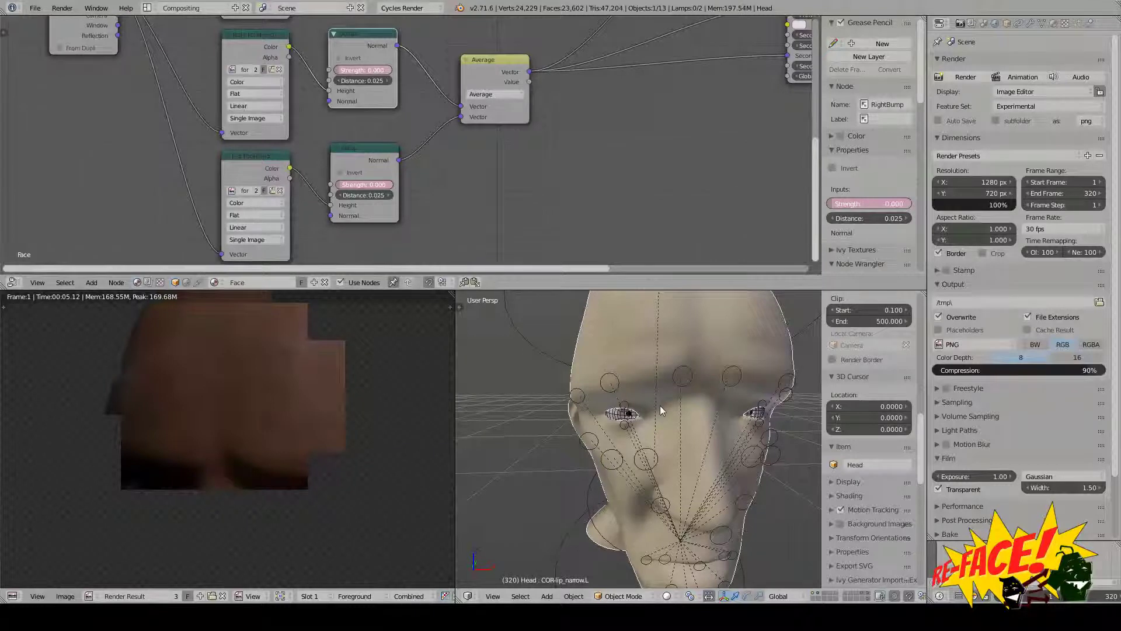
pyautogui.hotkey('shift', 'alt', 'a')
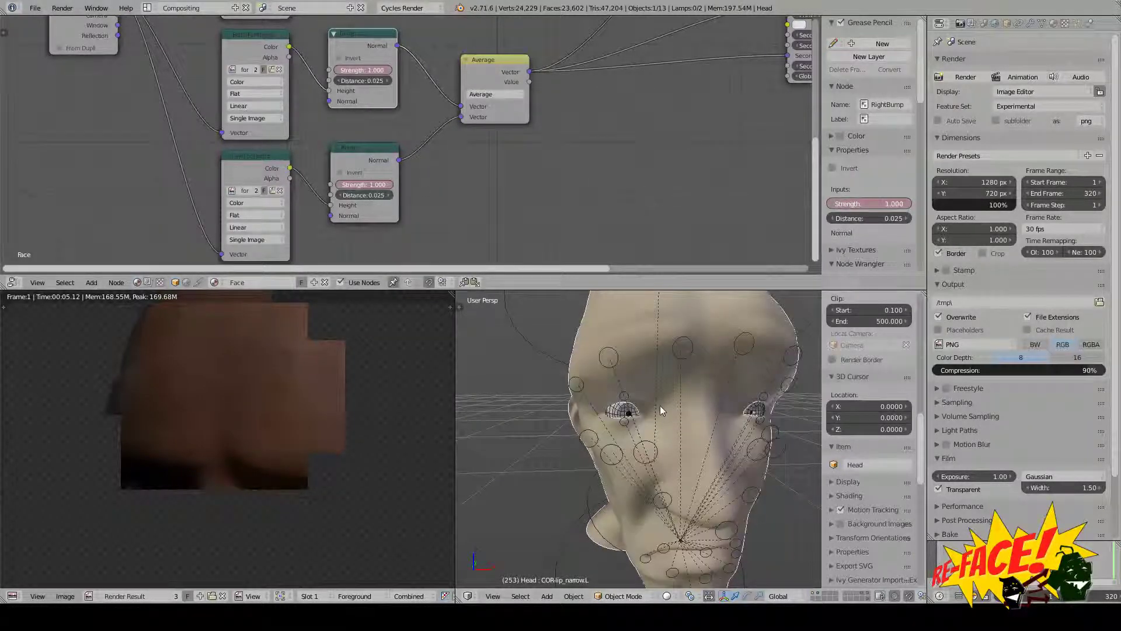
# - Stop the animation playback and render frame 1 and frame 250 to compare the forehead wrinkles
pyautogui.hotkey('alt', 'a')
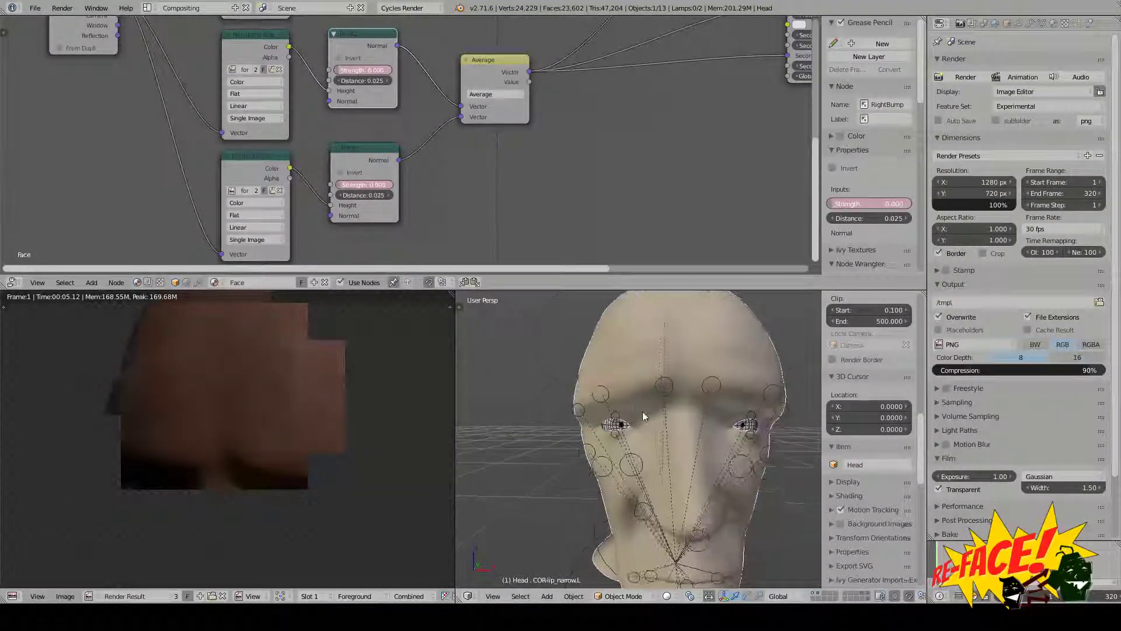
pyautogui.press('F12')
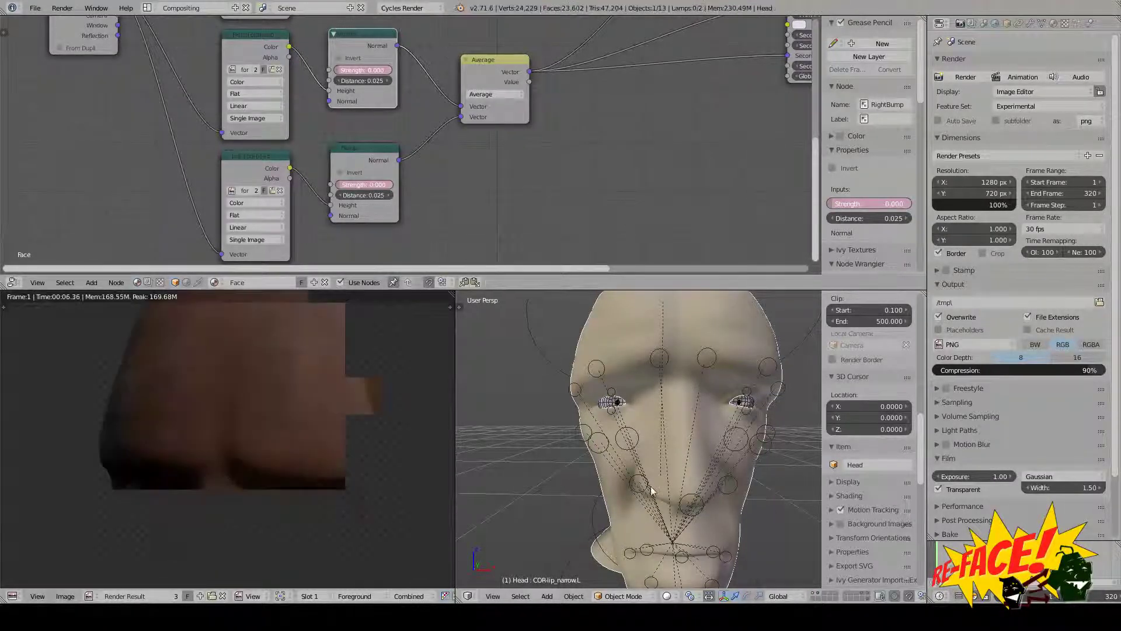
pyautogui.hotkey('shift', 'Right')
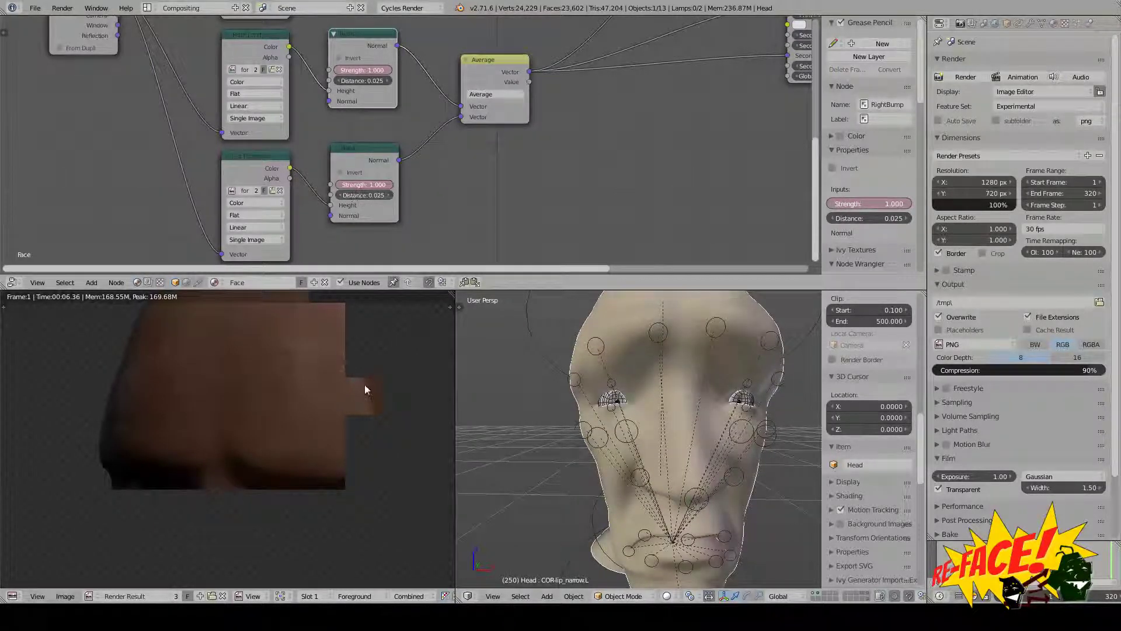
pyautogui.press('F12')
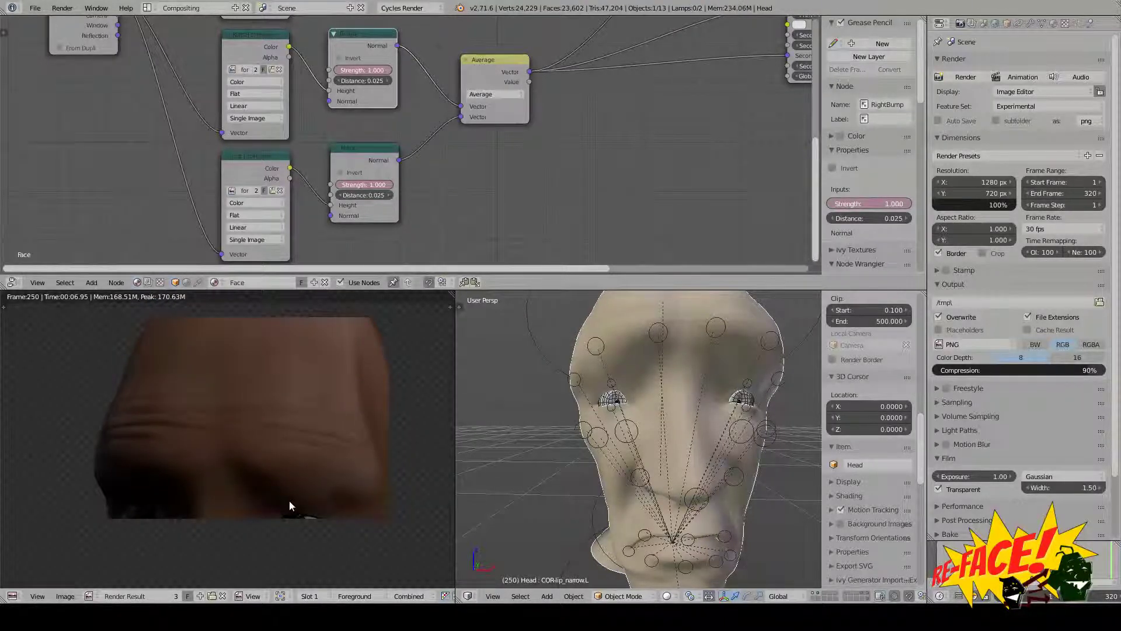
pyautogui.scroll(-2, 565, 127)
pyautogui.scroll(2, 565, 127)
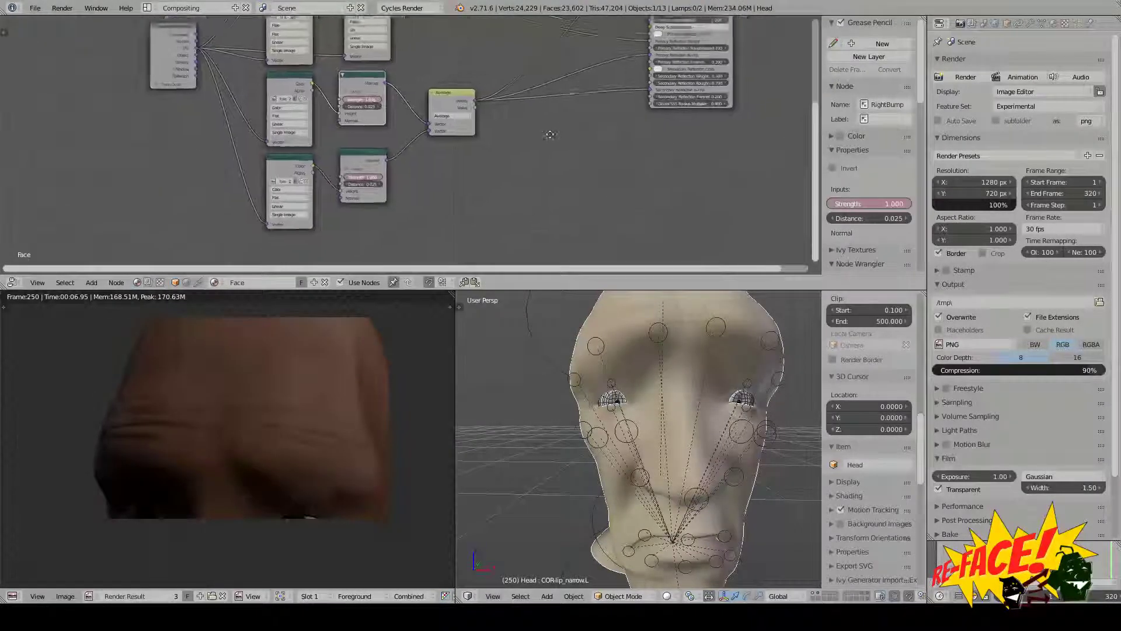
pyautogui.scroll(1, 541, 148)
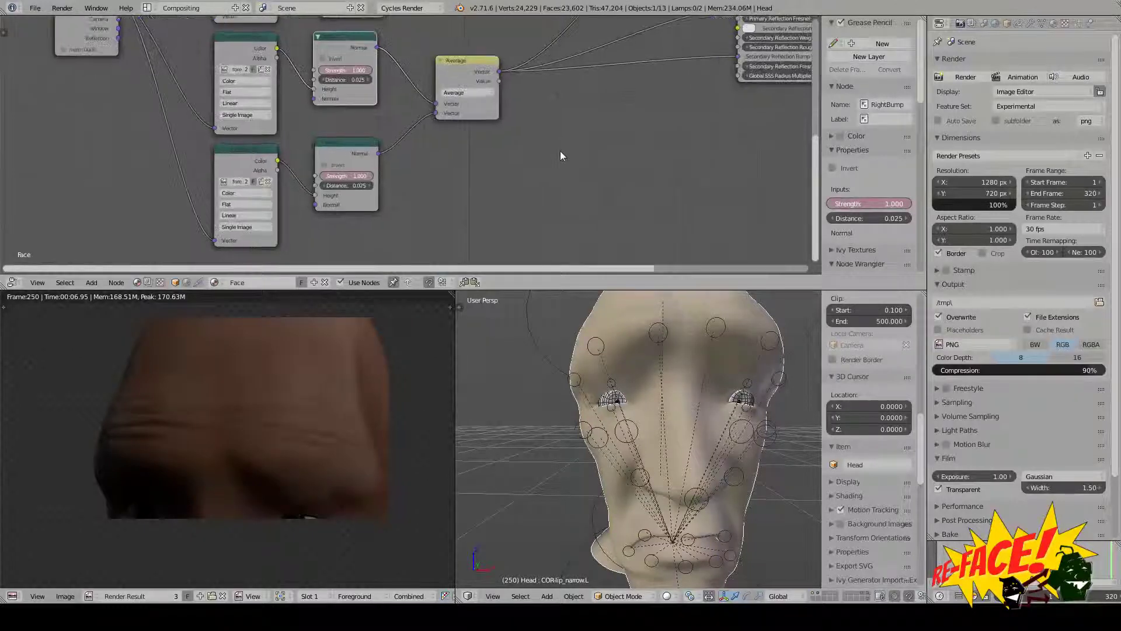
# - Return to the first frame and maximize the 3D view to show the whole head from the side
pyautogui.moveTo(590, 427); pyautogui.dragTo(660, 430, button='middle')
pyautogui.hotkey('shift', 'Left')
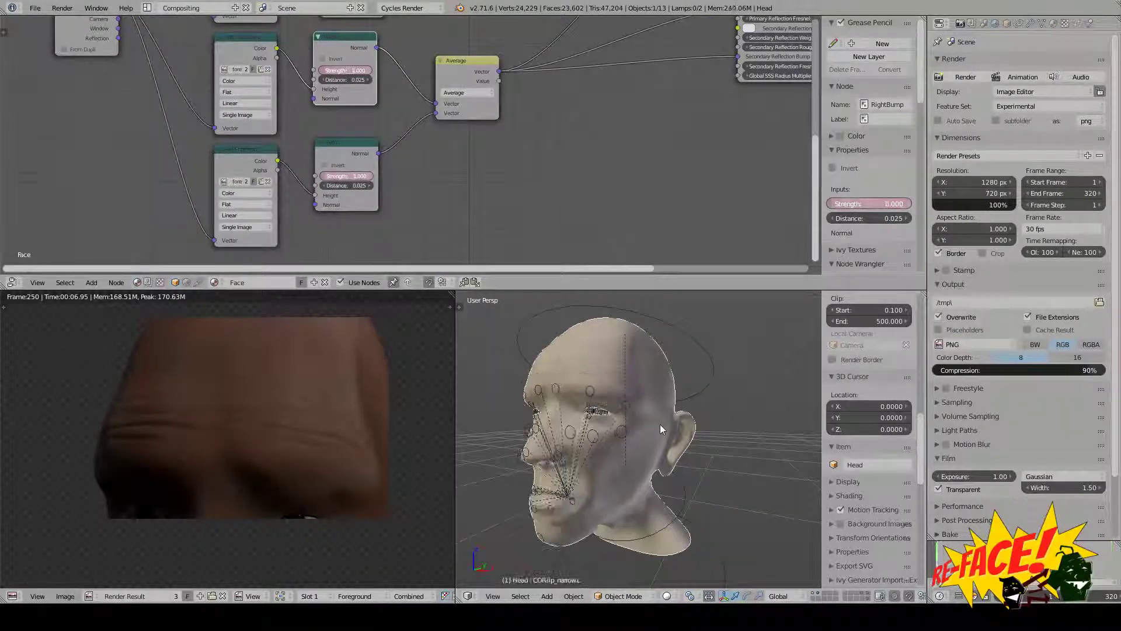
pyautogui.hotkey('shift', 'space')
pyautogui.scroll(-2, 660, 424)
pyautogui.moveTo(580, 309); pyautogui.dragTo(612, 302, button='middle')
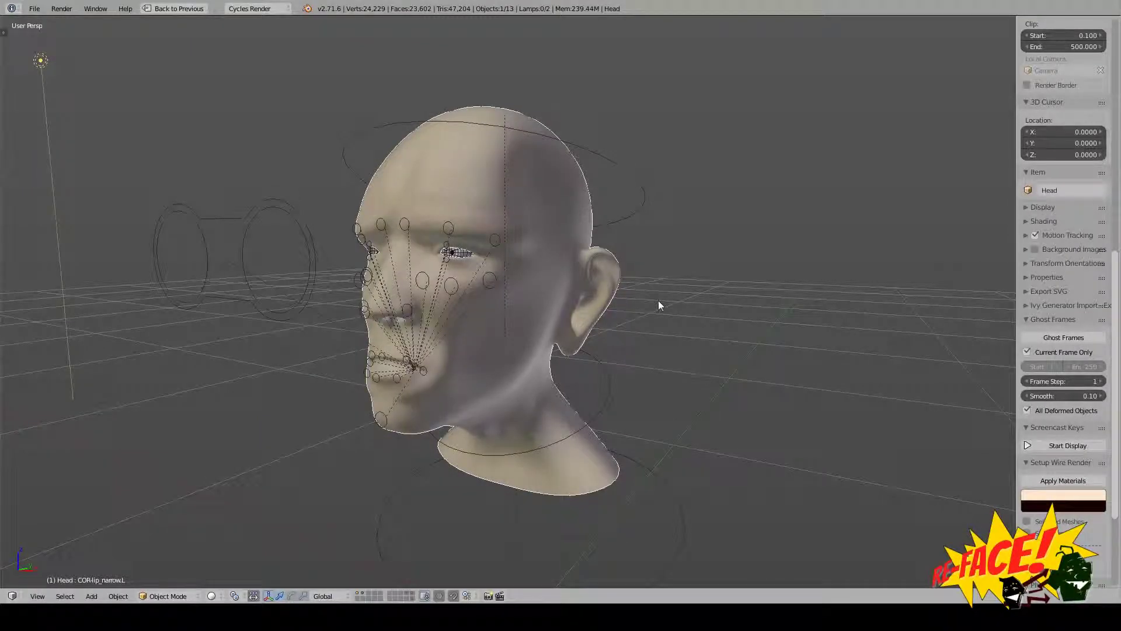